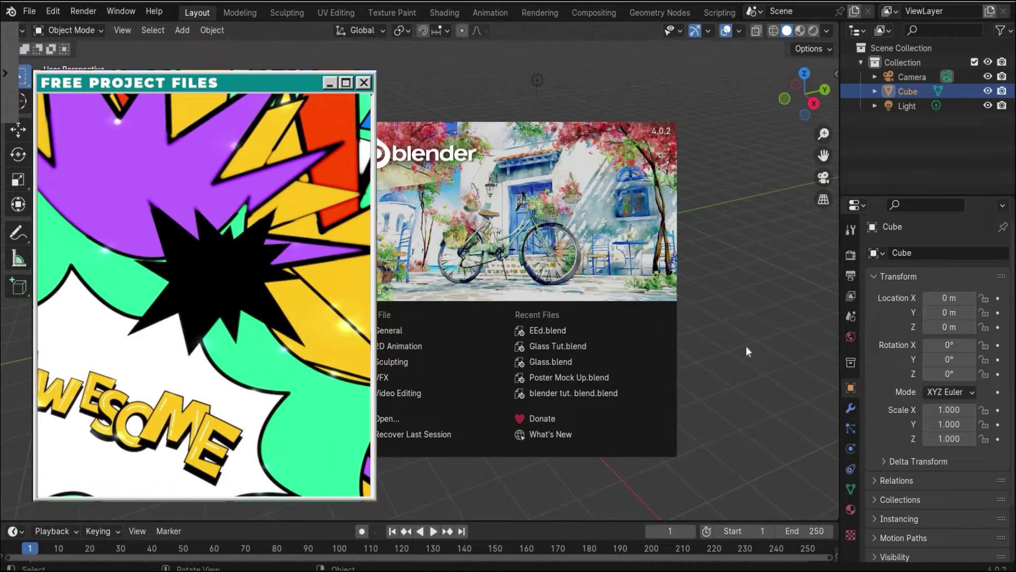
Delete the default light, cube and camera from the scene, and close the reference video.
left_click(746, 345)
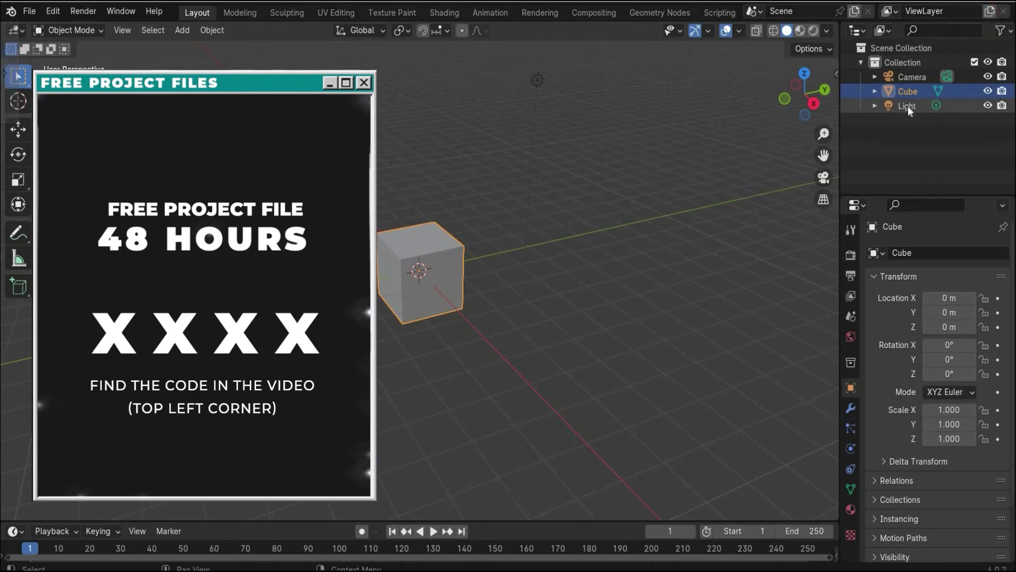
left_click(907, 106)
key("Delete")
left_click(908, 91)
key("Delete")
left_click(910, 77)
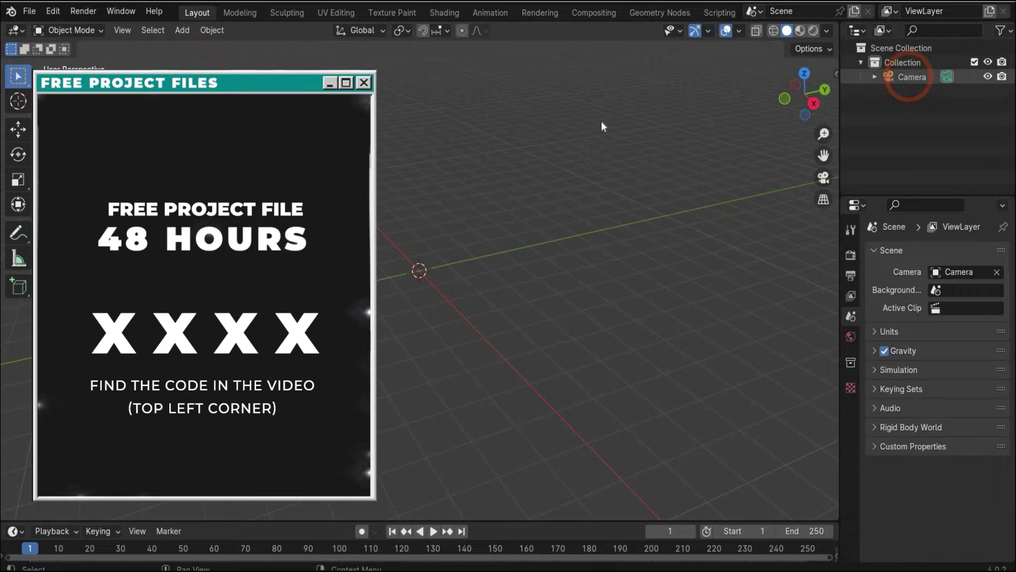
key("x")
left_click(580, 128)
left_click(460, 240)
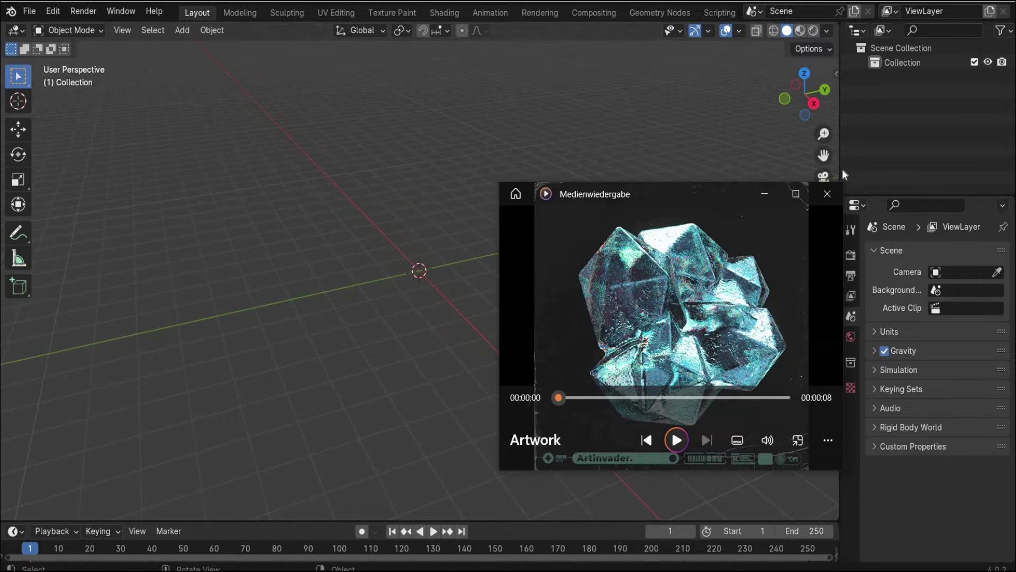
left_click(834, 193)
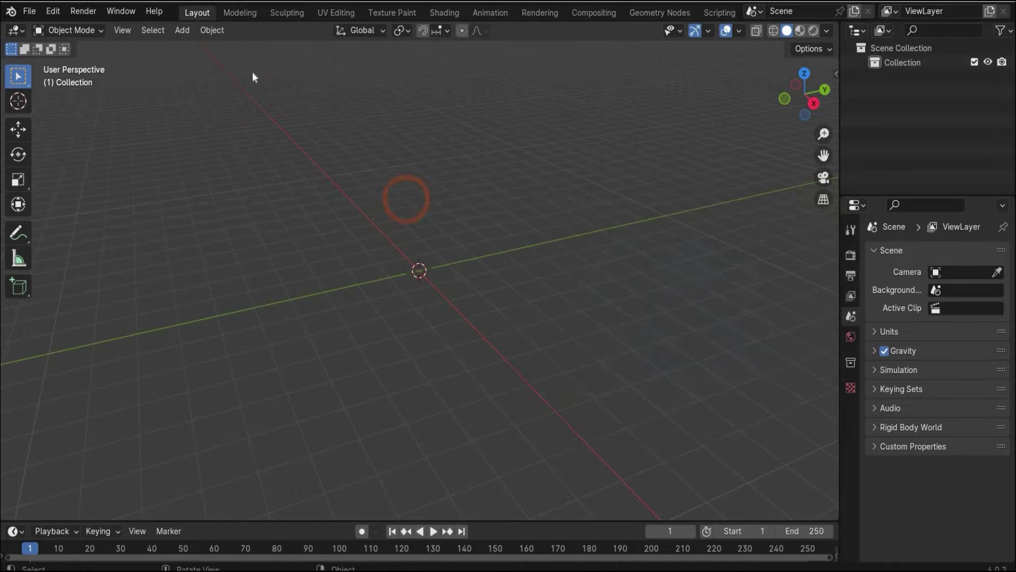
Add an ico sphere at the origin with 1 subdivision.
left_click(182, 30)
mouse_move(206, 47)
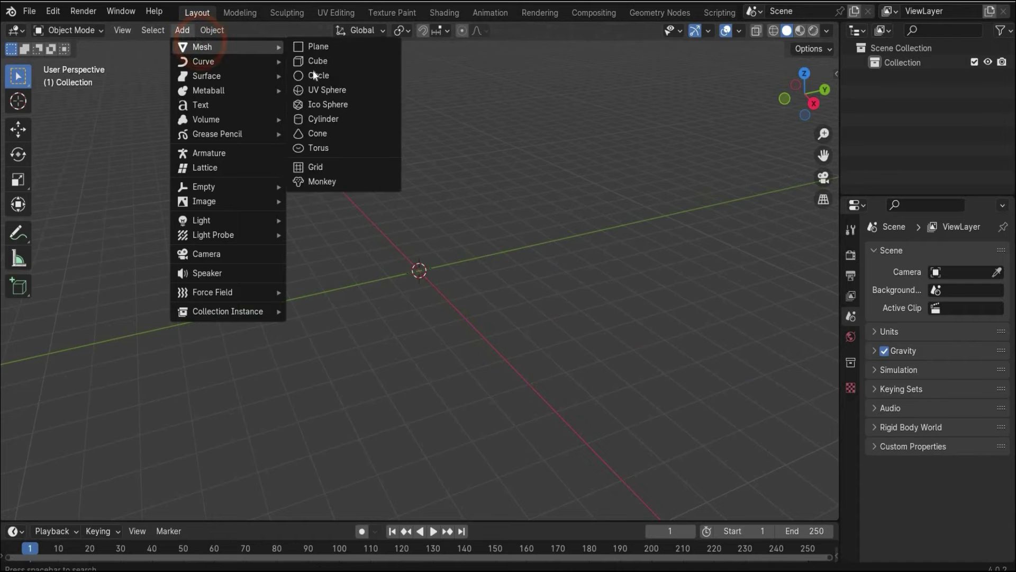
left_click(352, 104)
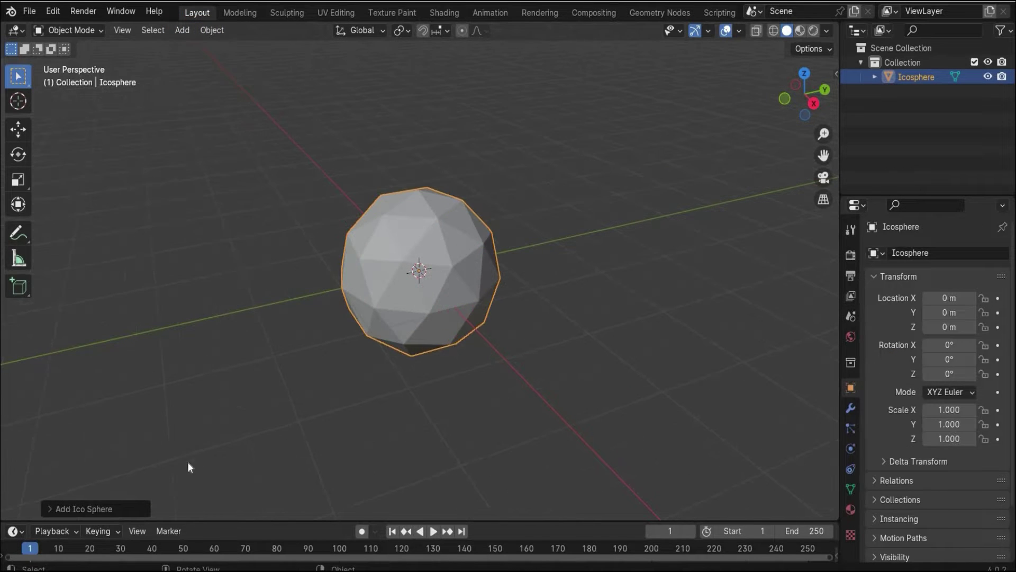
left_click(52, 509)
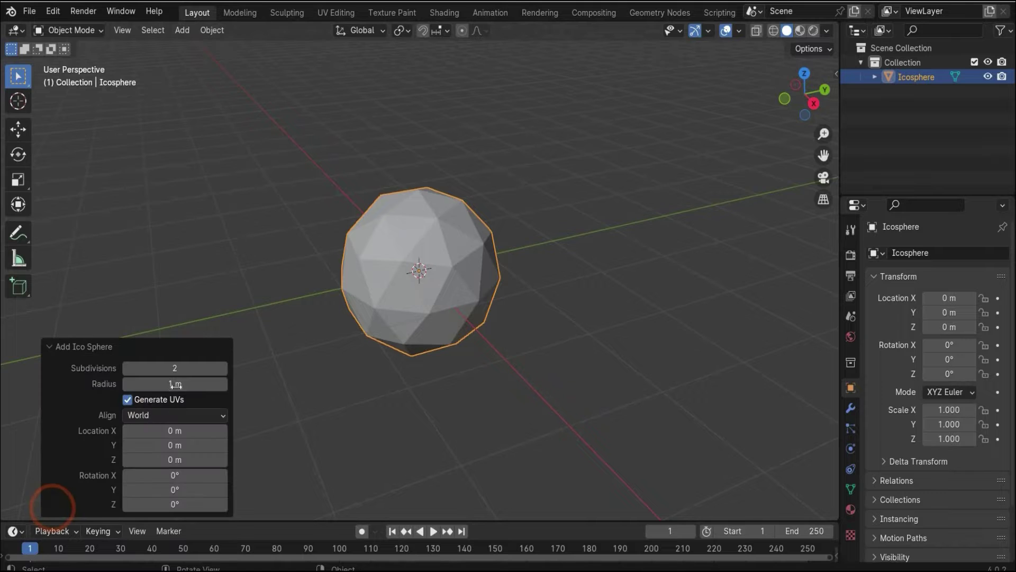
left_click(126, 369)
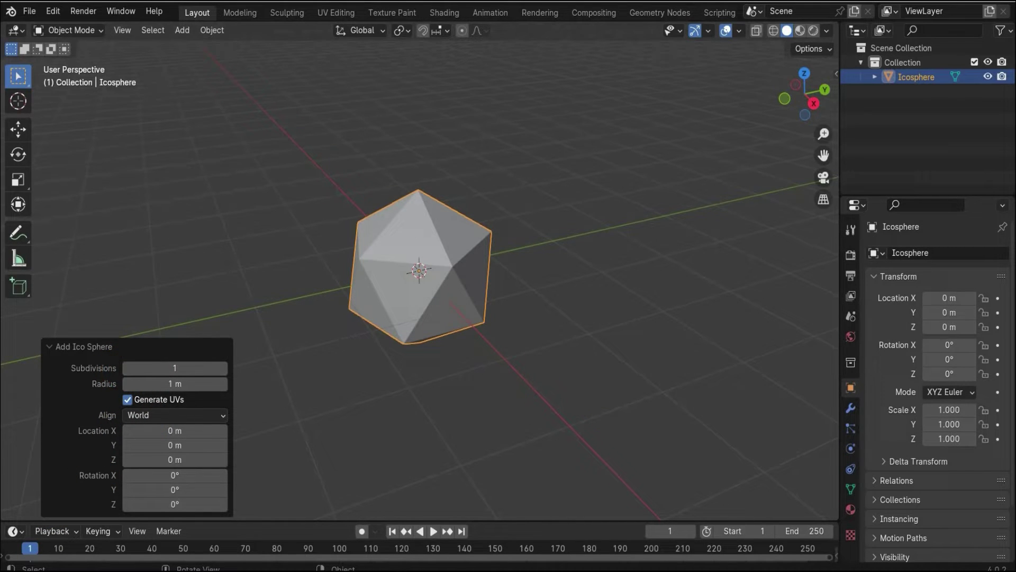
Add an Array modifier to the icosphere with a count of 3.
left_click_drag(804, 93, 633, 205)
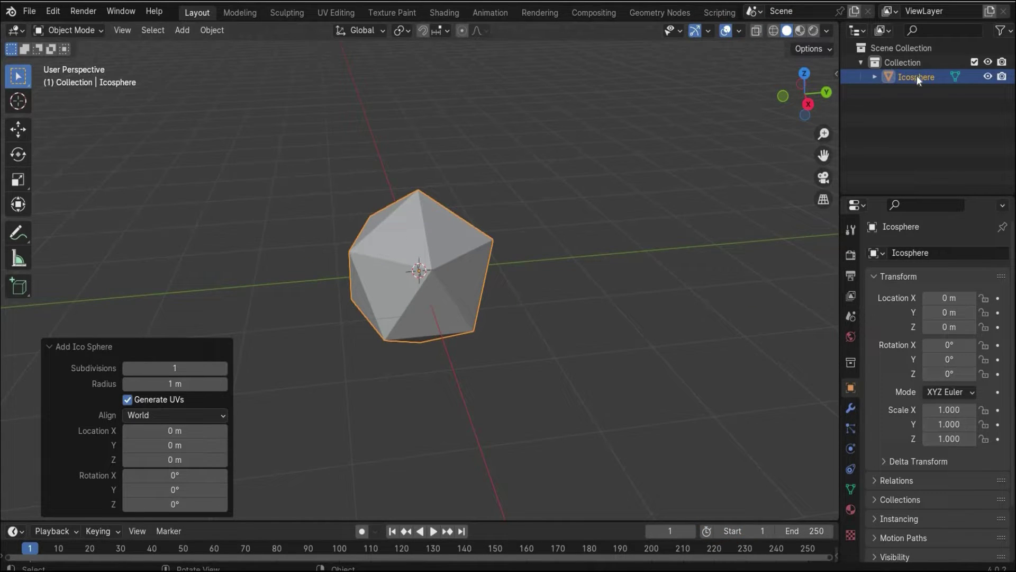
left_click(890, 411)
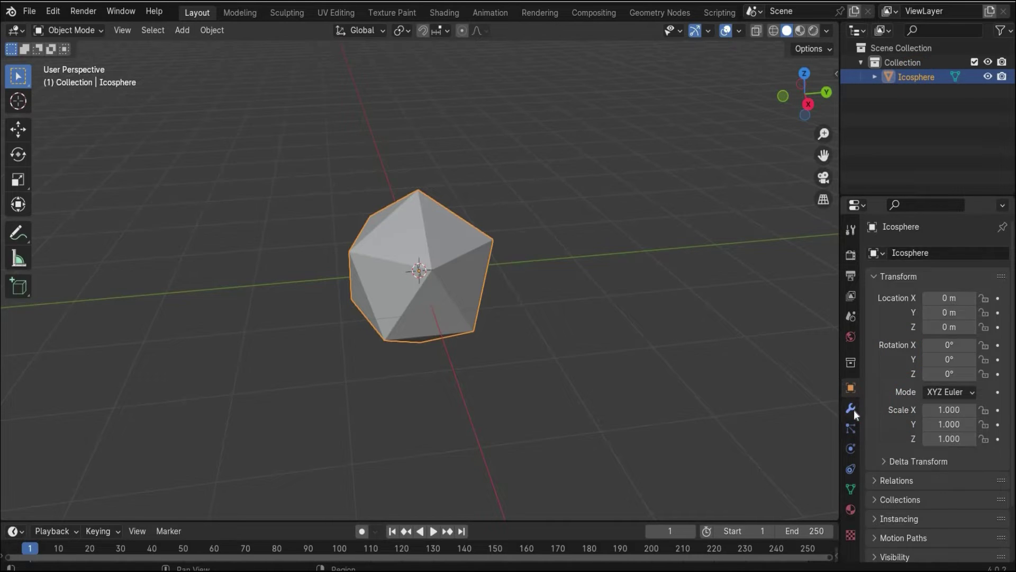
left_click(851, 409)
left_click(874, 253)
mouse_move(841, 304)
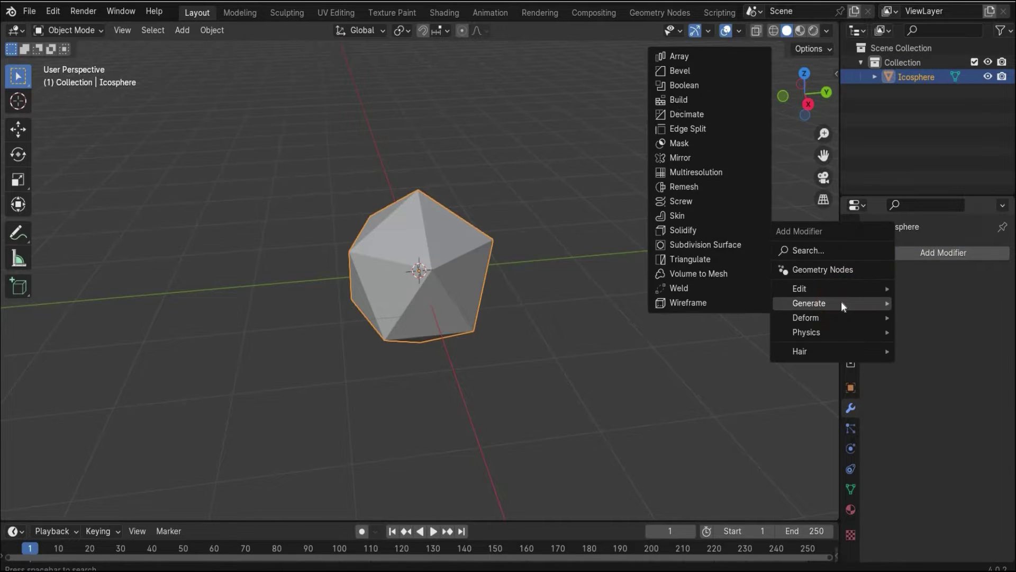
left_click(684, 58)
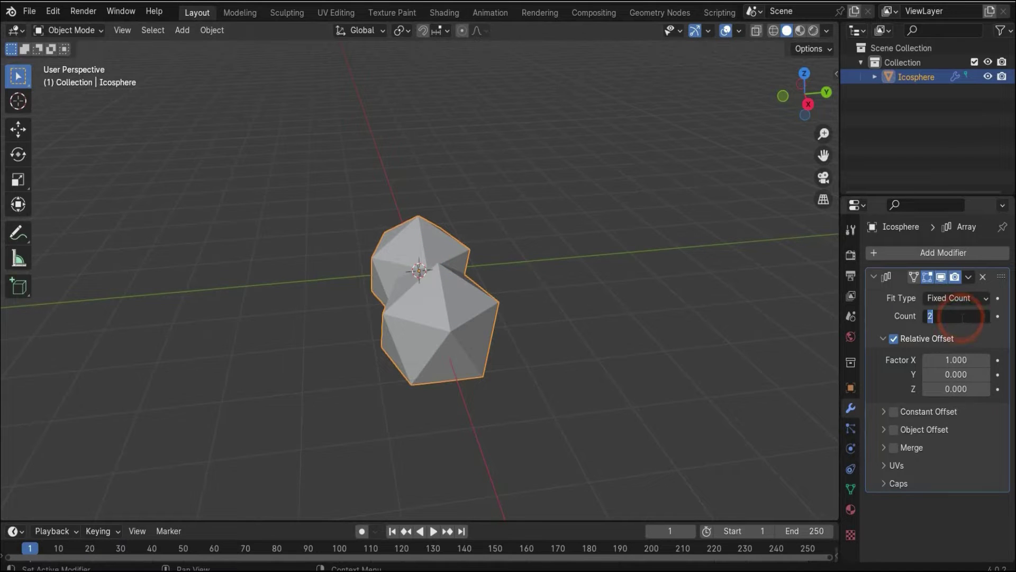
key("Return")
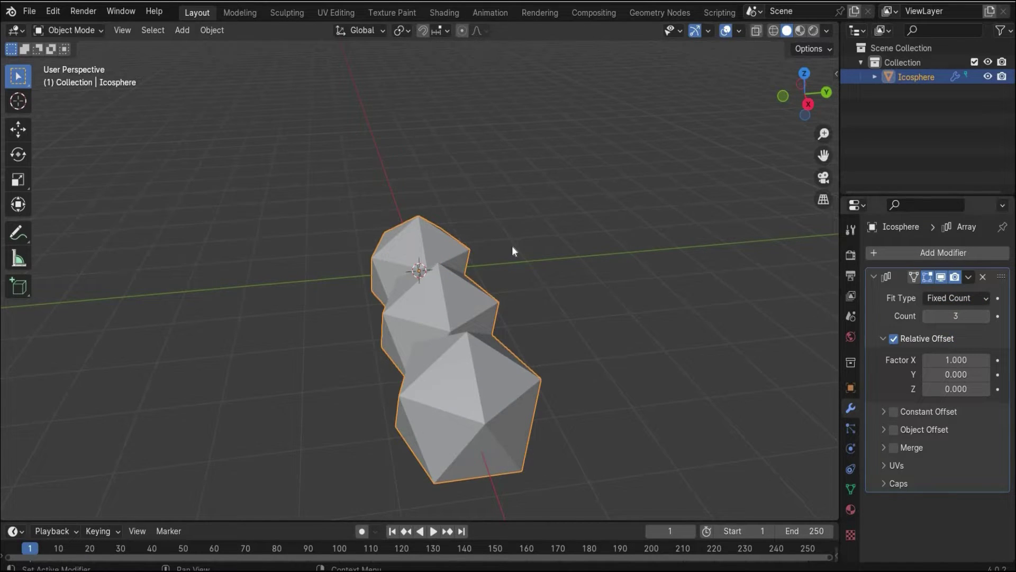
Add a second Array modifier to the icosphere and set its relative offset X factor to 0.
left_click_drag(805, 93, 821, 95)
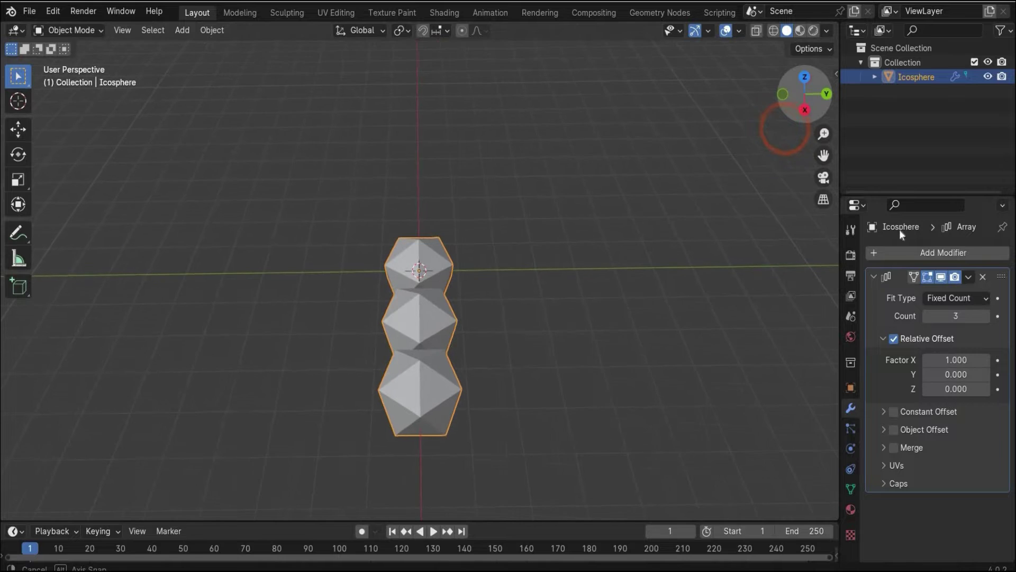
left_click(873, 253)
mouse_move(828, 238)
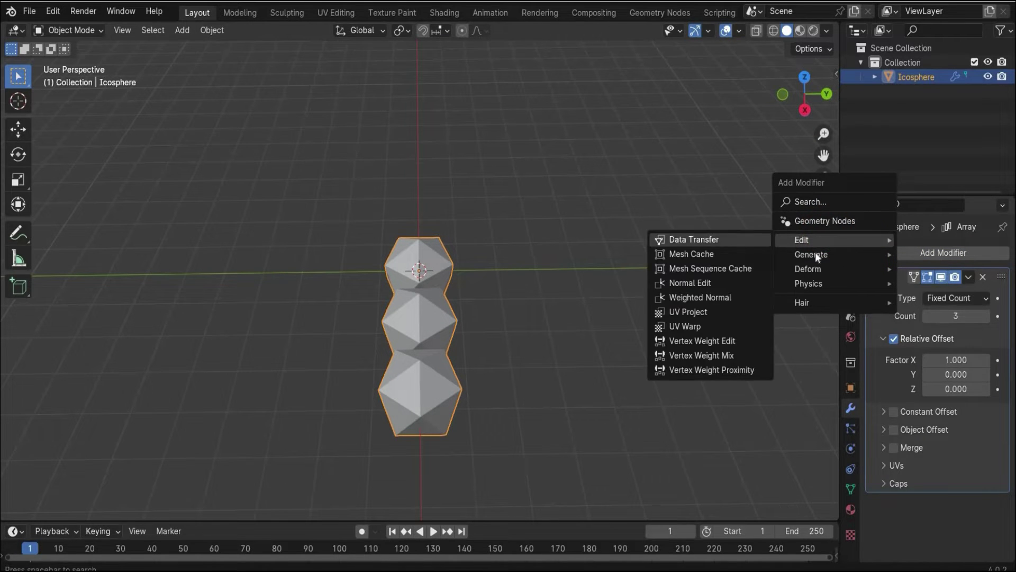
left_click(693, 254)
scroll(939, 409, "down", 6)
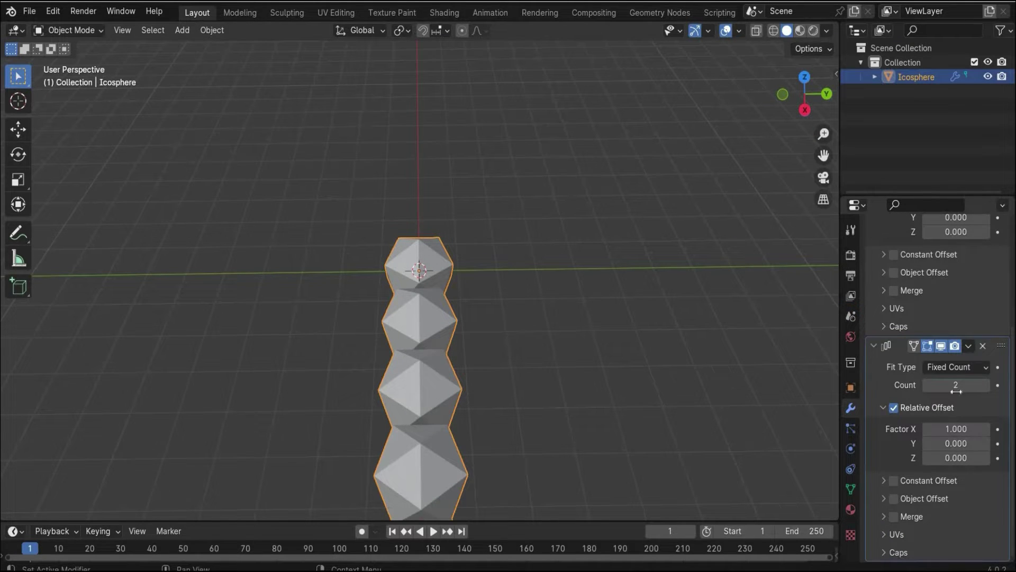
left_click(954, 428)
type("0")
key("Return")
Set the second array's relative offset Y factor to 0.7 and its count to 2, and collapse both arrays' settings.
left_click_drag(956, 443, 987, 443)
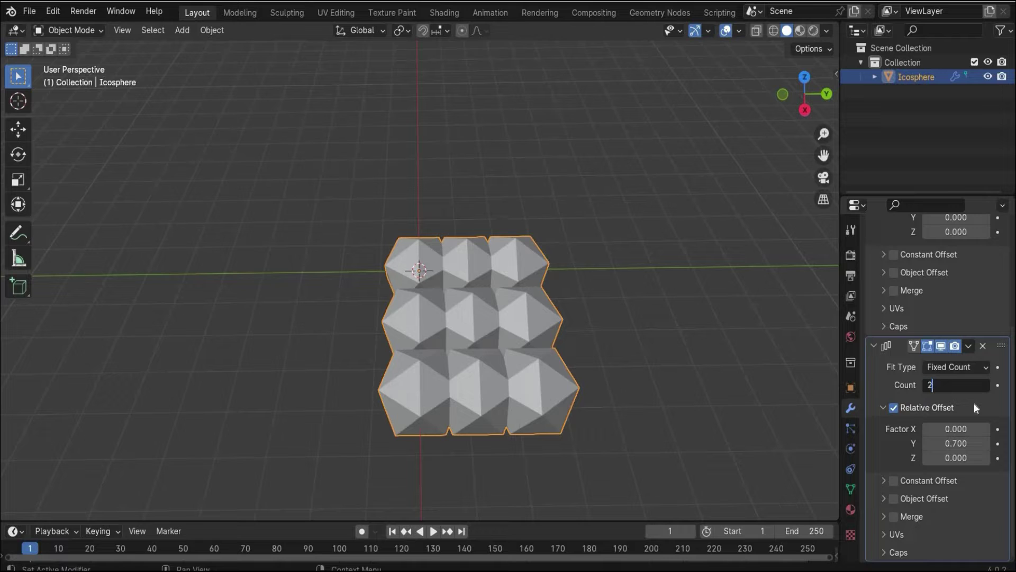
type("2")
key("Return")
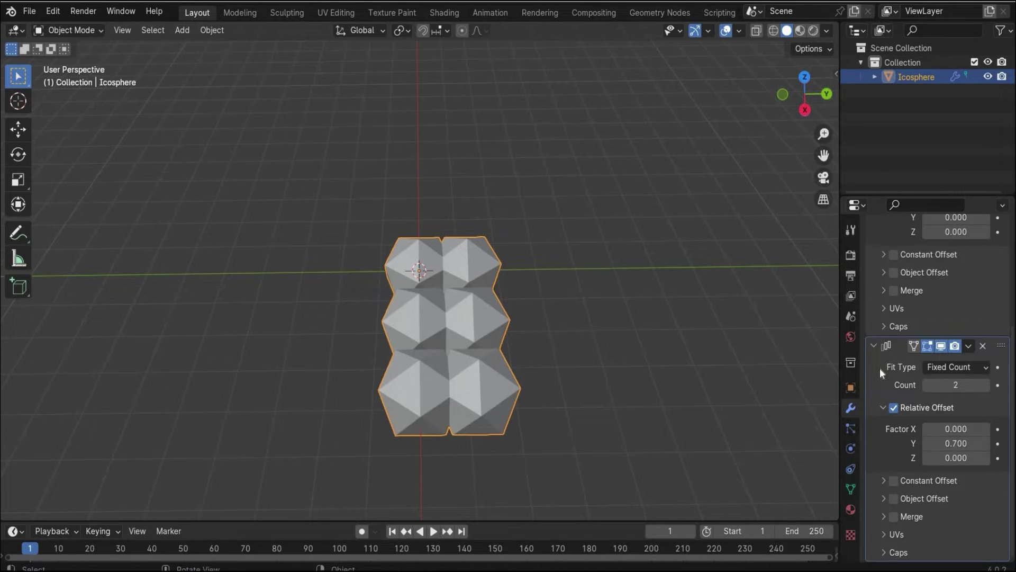
left_click(876, 348)
left_click(869, 276)
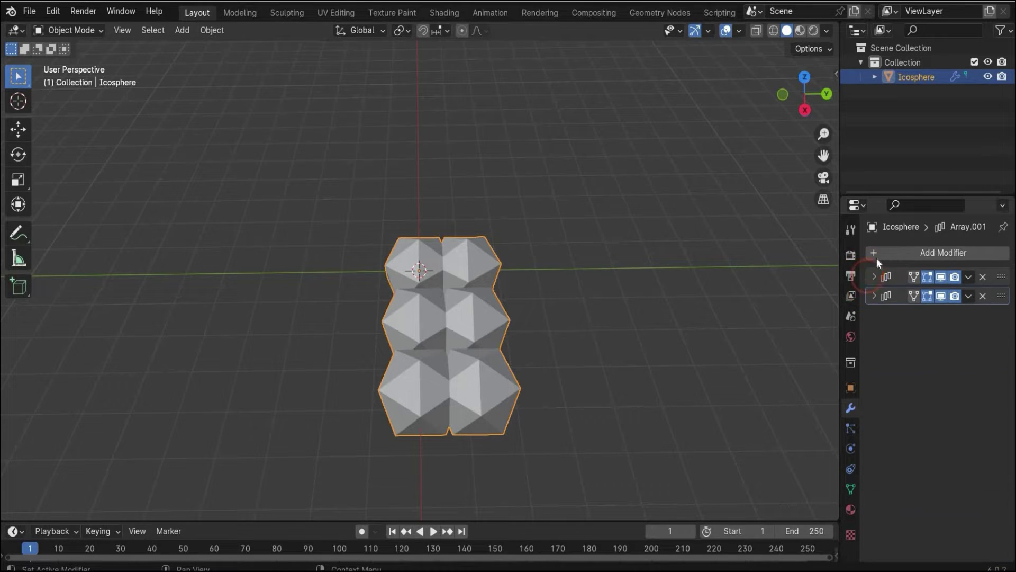
Add a third Array modifier to the icosphere and set its relative offset X factor to 0.
left_click(871, 254)
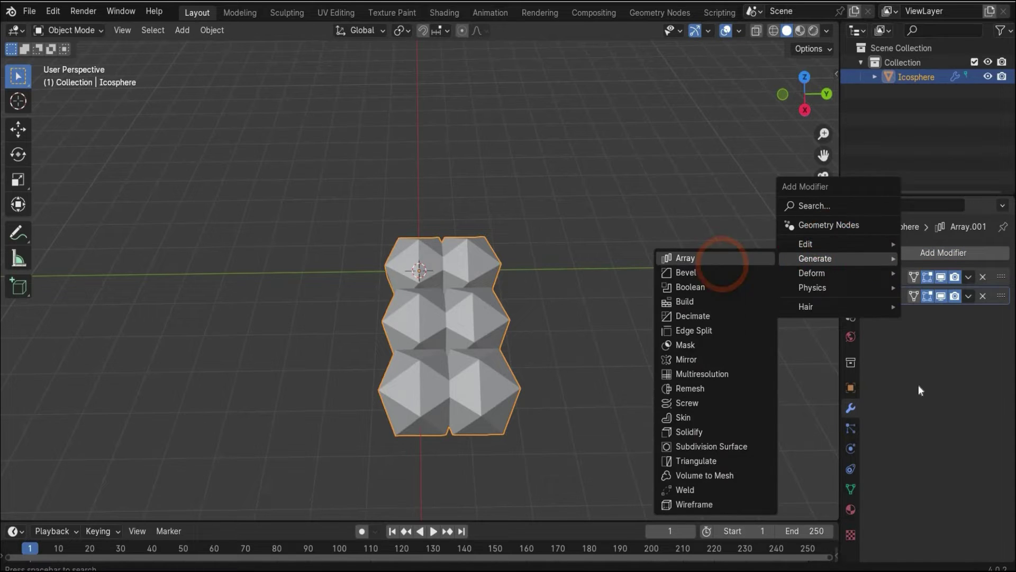
left_click(721, 261)
left_click(960, 396)
type("0")
key("Return")
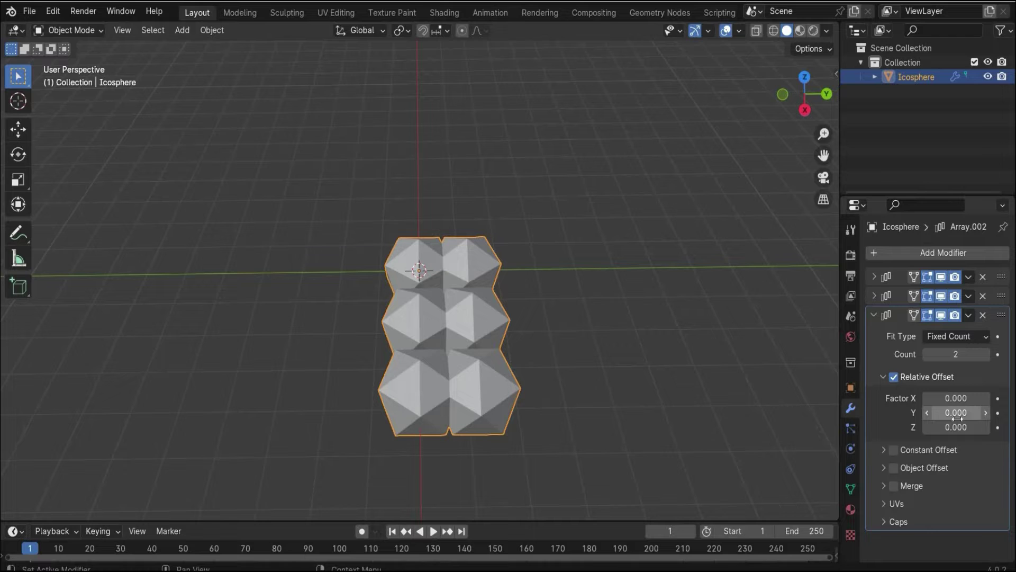
Raise the third array's relative offset Z factor to 0.6 to stack a second layer.
left_click(986, 428)
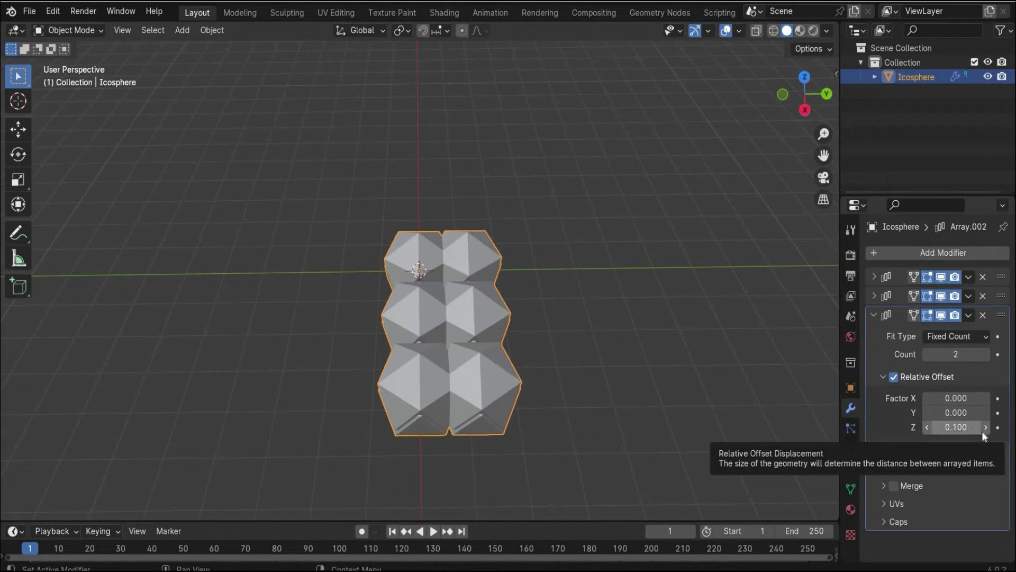
left_click(985, 428)
left_click(986, 427)
left_click(986, 427)
left_click(986, 427)
left_click(985, 427)
Apply all three Array modifiers to the icosphere mesh.
left_click_drag(804, 94, 731, 141)
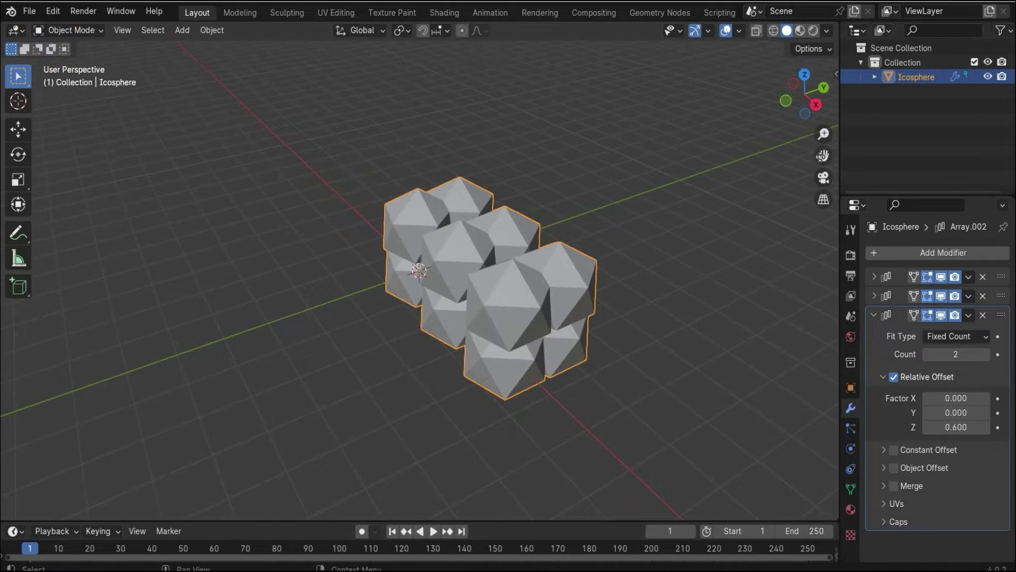
left_click_drag(823, 155, 739, 130)
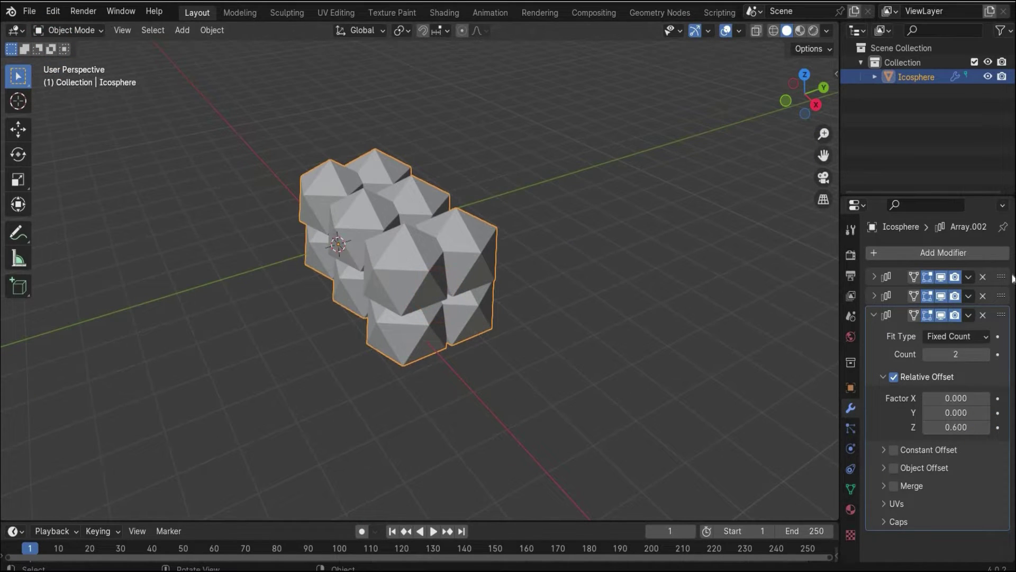
left_click(954, 317)
left_click(968, 316)
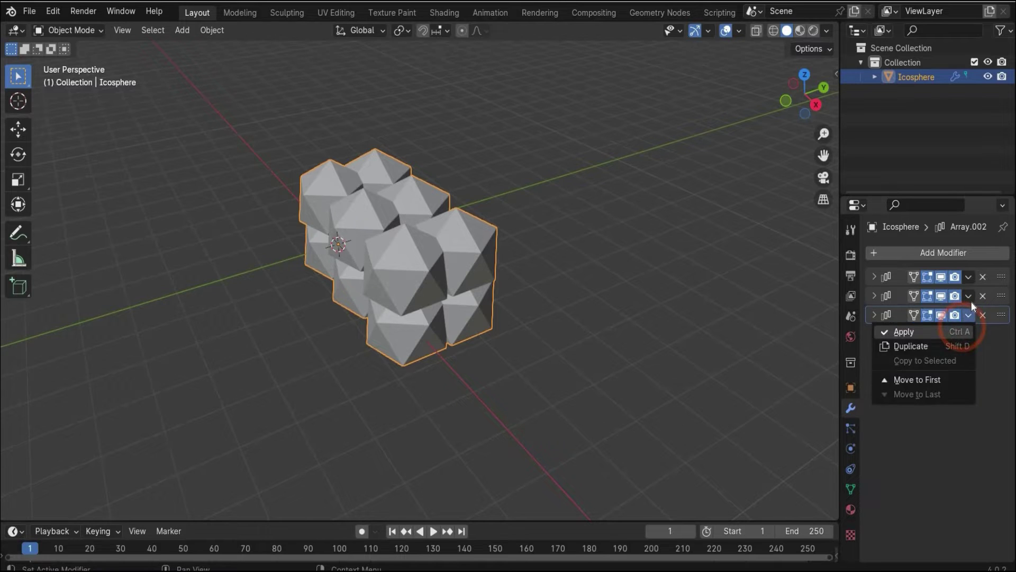
left_click(960, 331)
left_click(969, 296)
key("ctrl+a")
left_click(968, 277)
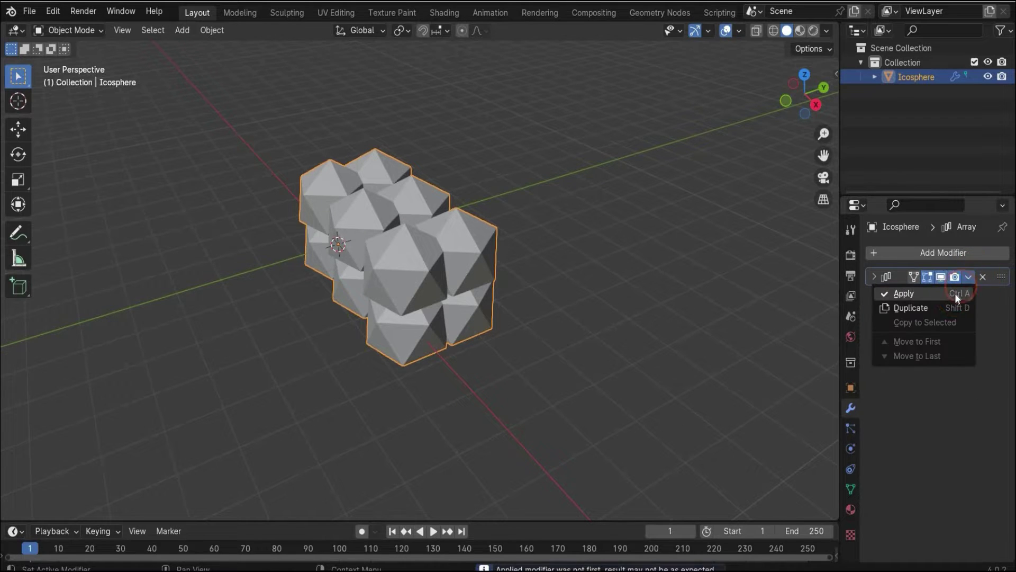
left_click(955, 293)
left_click(634, 275)
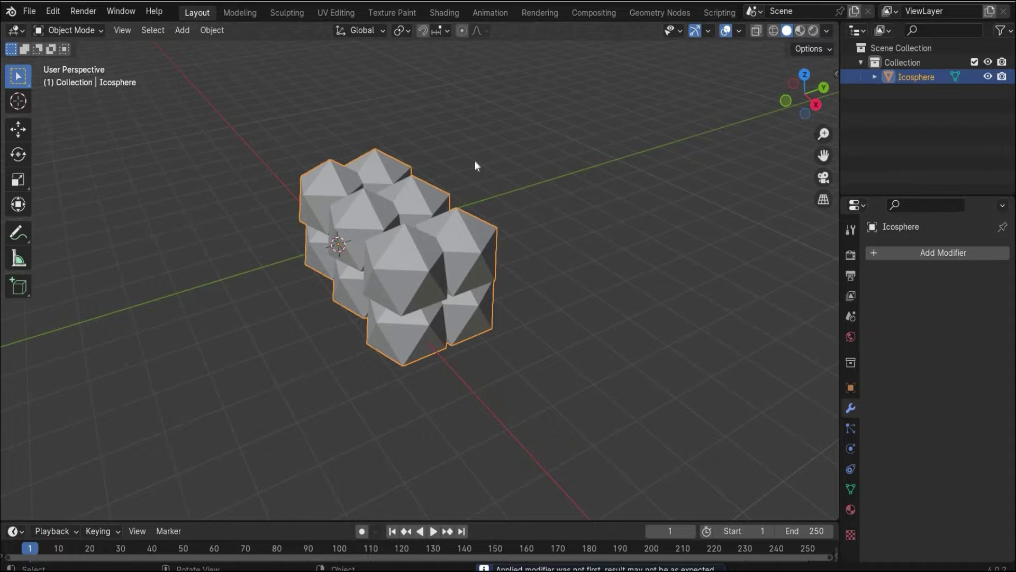
Switch the icosphere to Edit Mode, separate its mesh by loose parts, and check the resulting objects in the scene list.
left_click(62, 30)
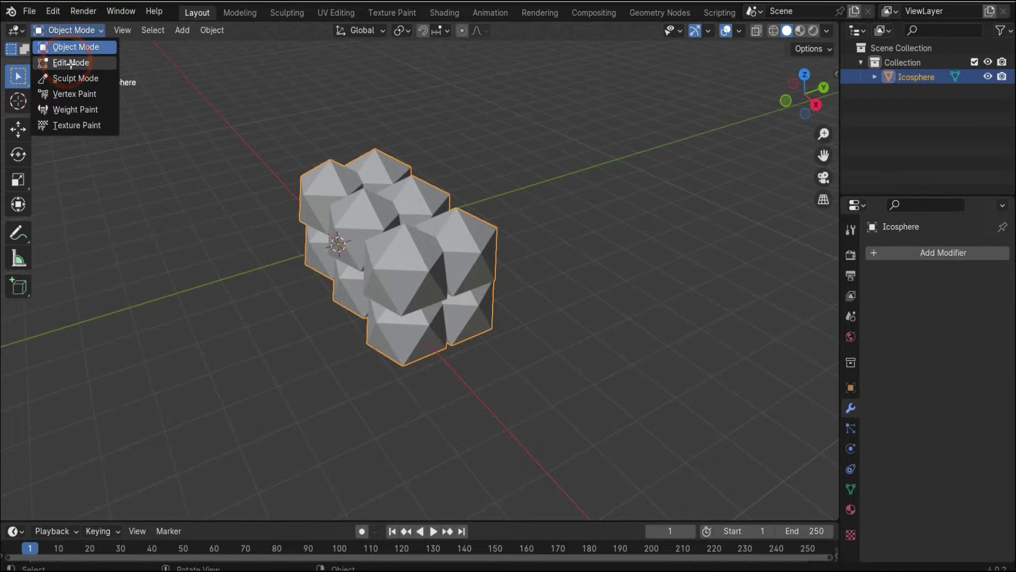
left_click(71, 63)
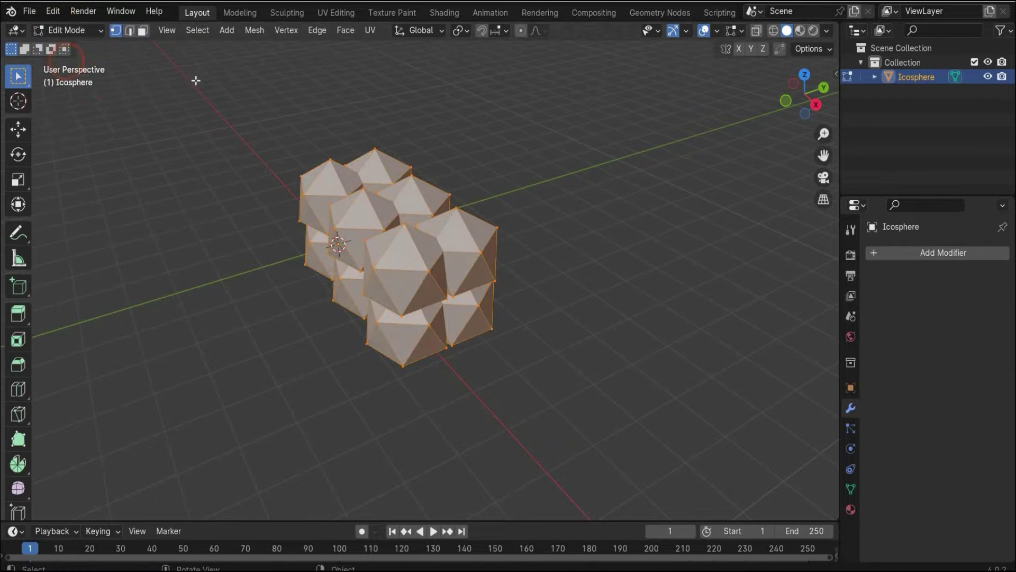
left_click(291, 31)
mouse_move(325, 29)
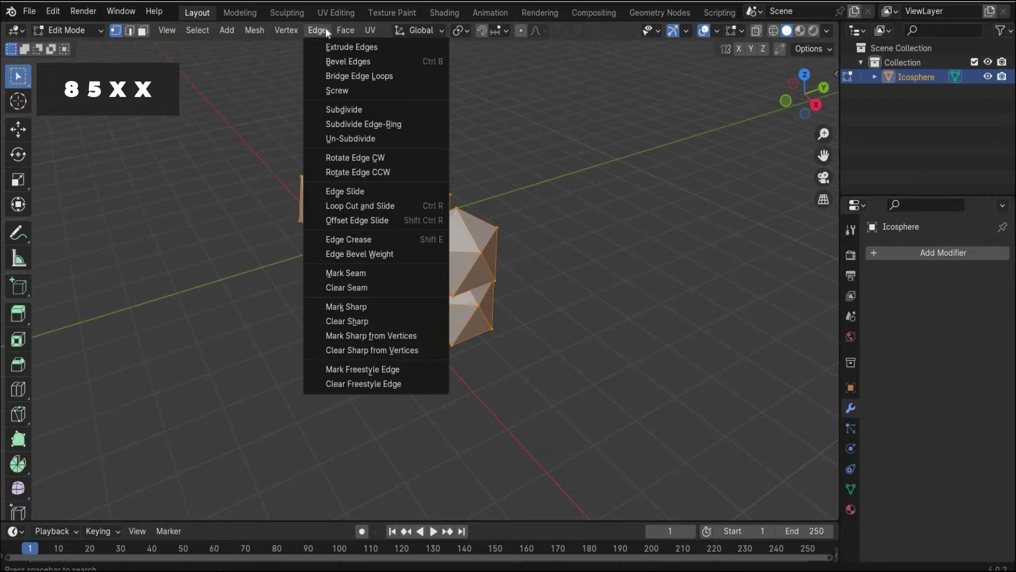
mouse_move(262, 26)
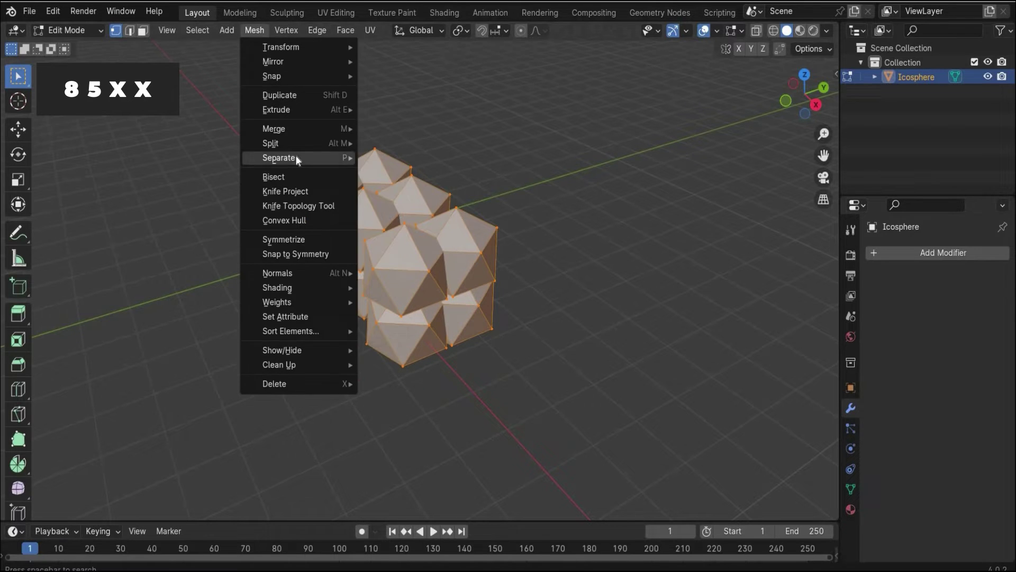
mouse_move(328, 157)
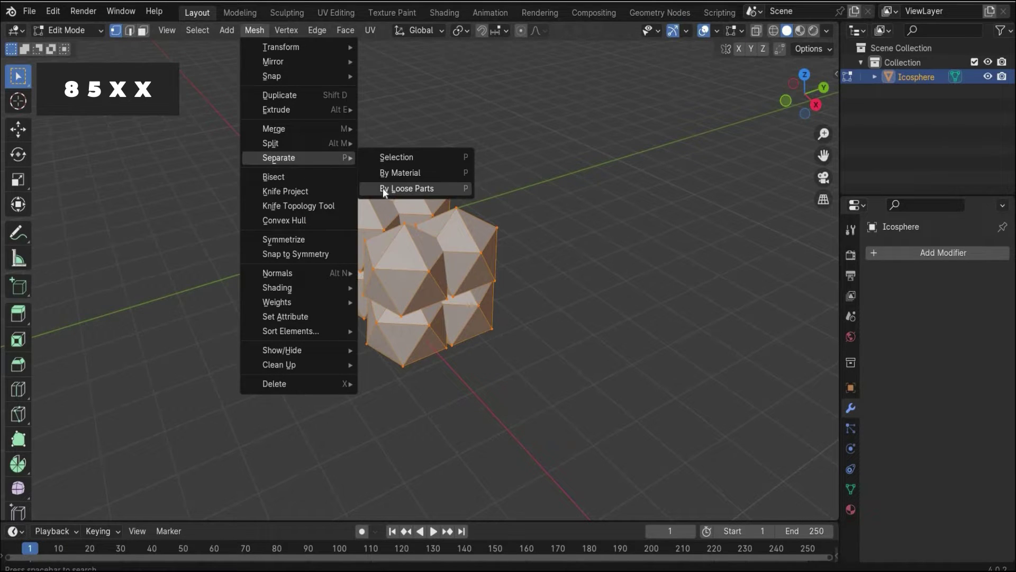
left_click(382, 189)
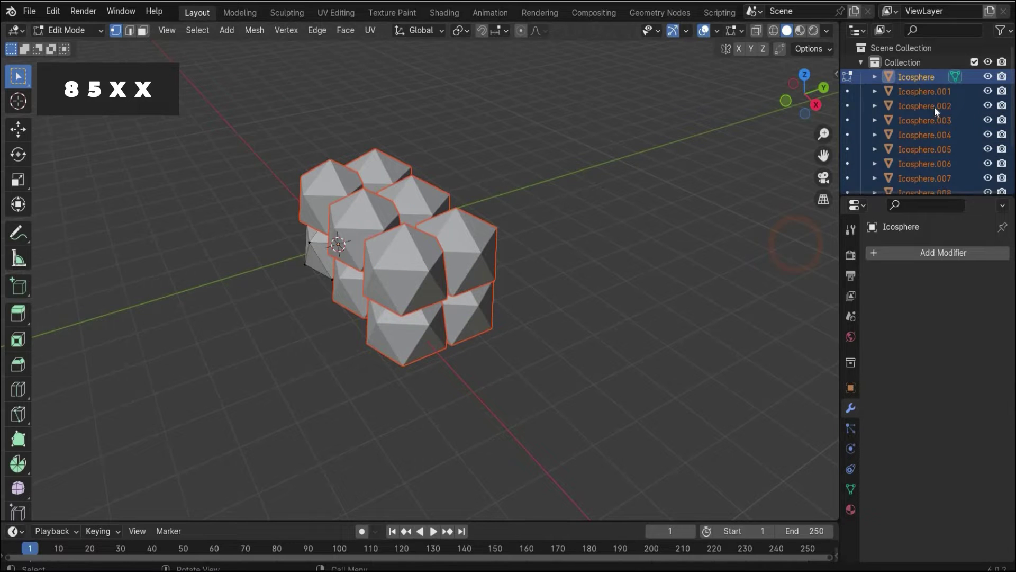
scroll(934, 107, "down", 3)
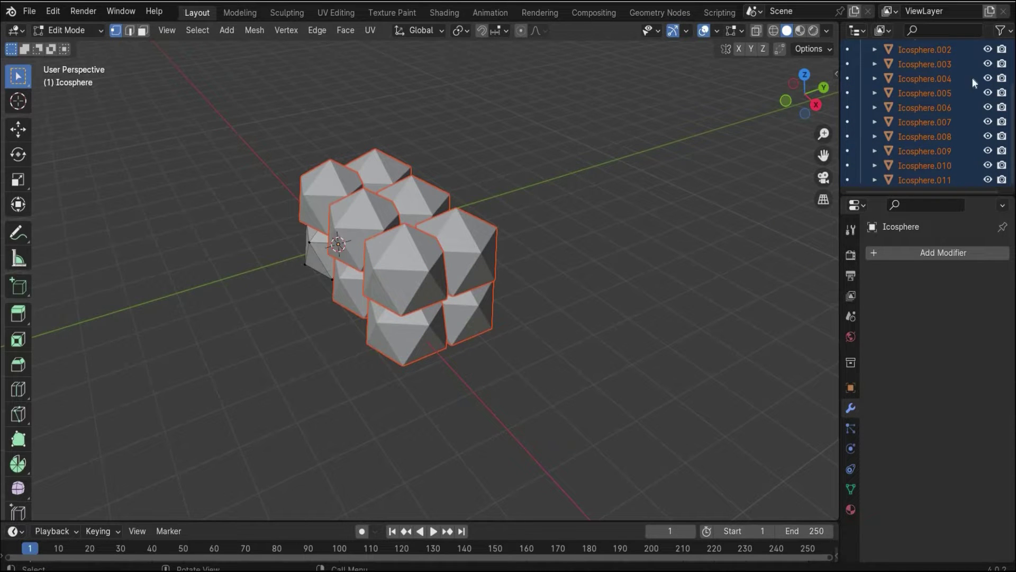
scroll(933, 112, "up", 3)
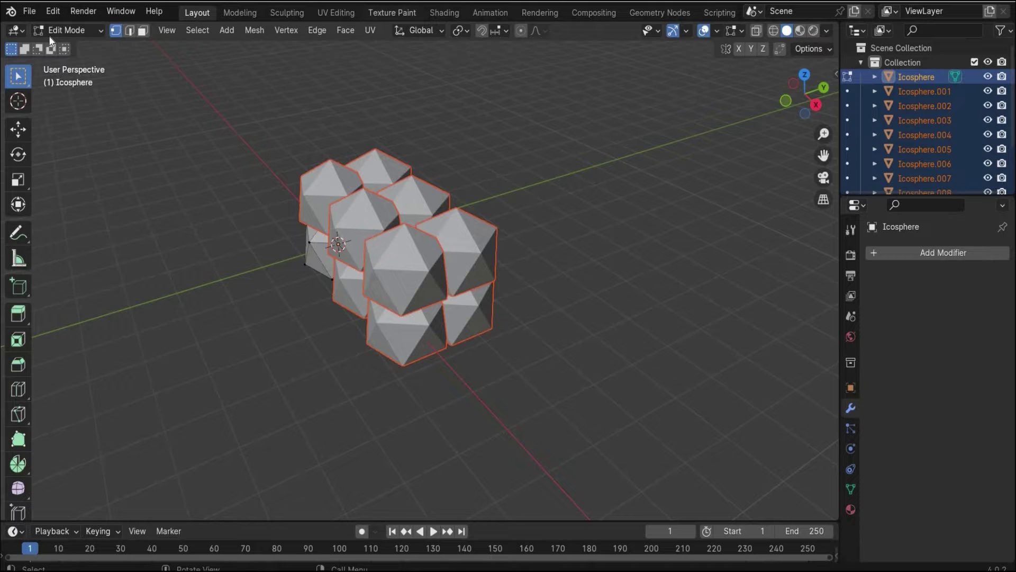
In Object Mode, randomize the icospheres' transforms: location 1.5, -1.3, -0.88 m; rotation -12°, 13°, 6.1°; scale 1.90, 0.82, 0.73.
key("ctrl+Tab")
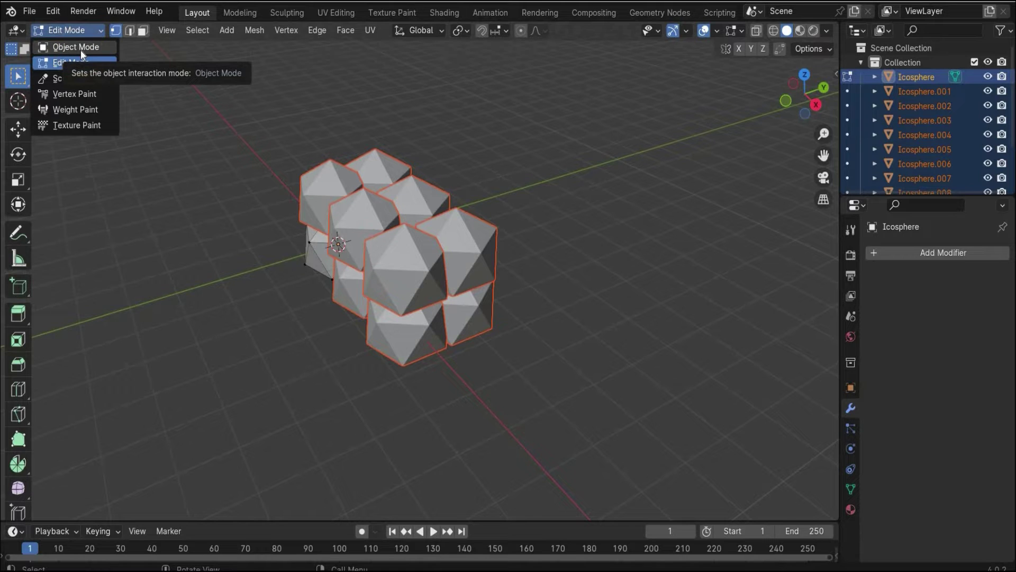
left_click(80, 50)
left_click(191, 60)
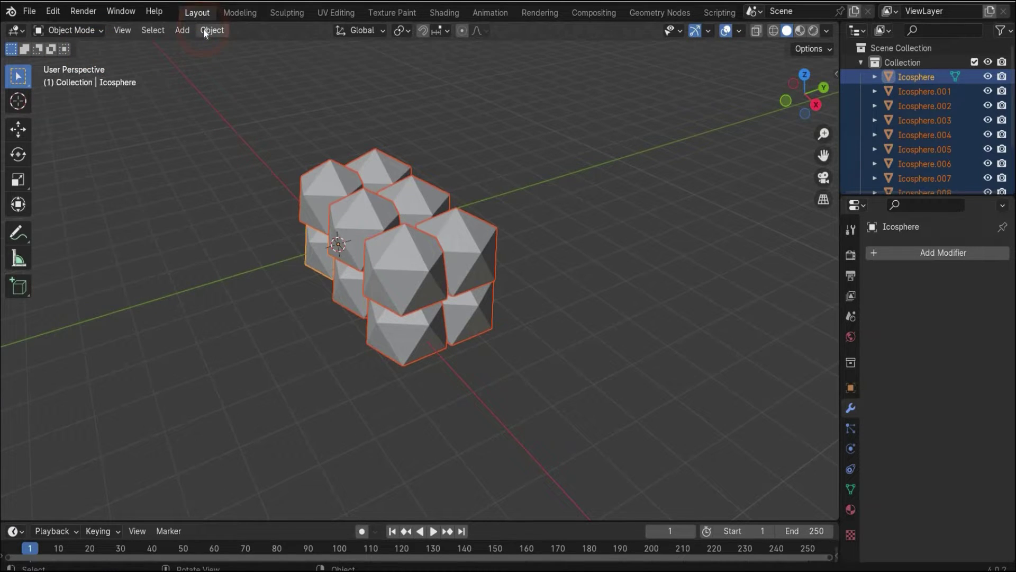
left_click(204, 30)
mouse_move(217, 48)
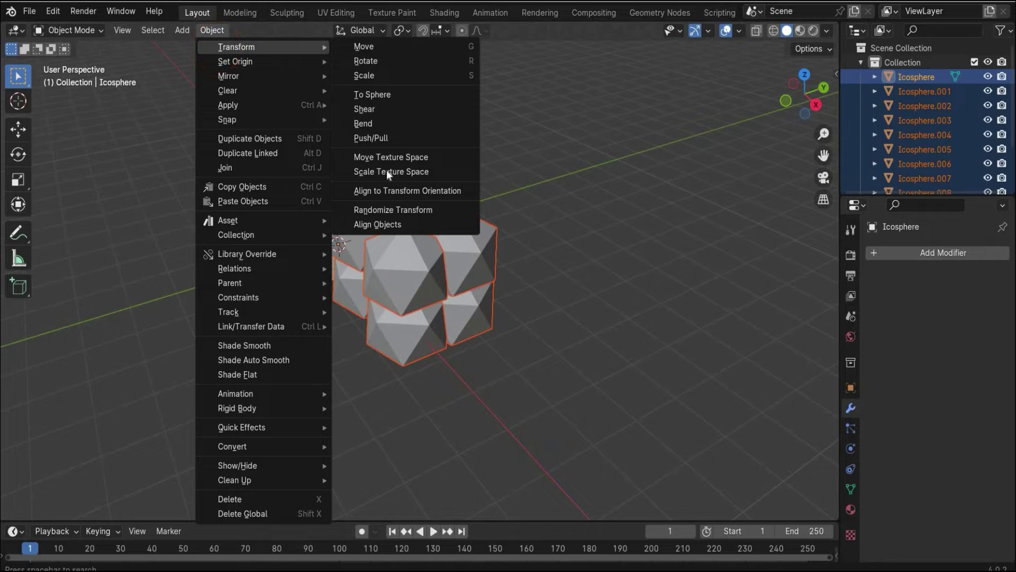
left_click(413, 209)
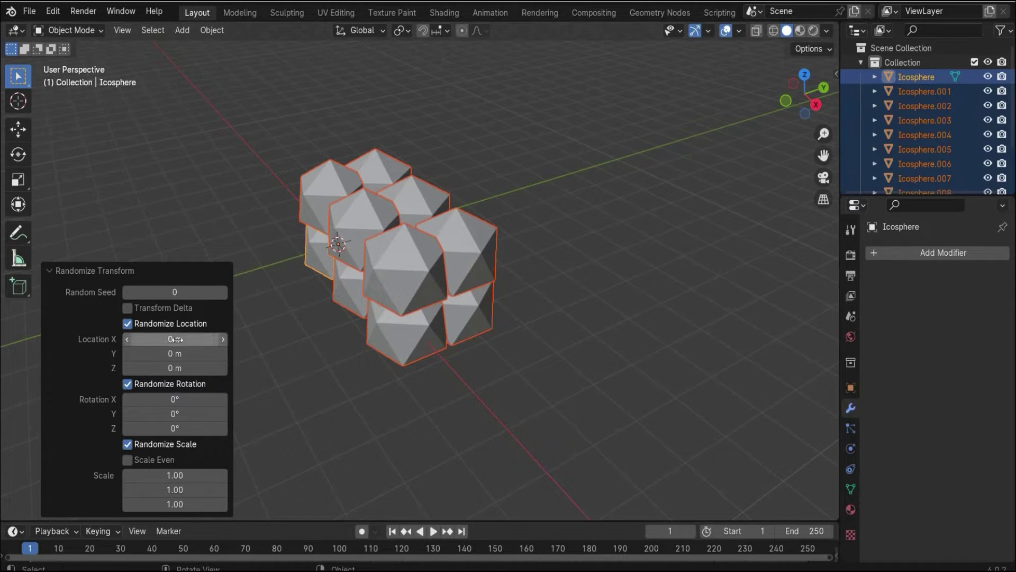
left_click_drag(163, 343, 156, 369)
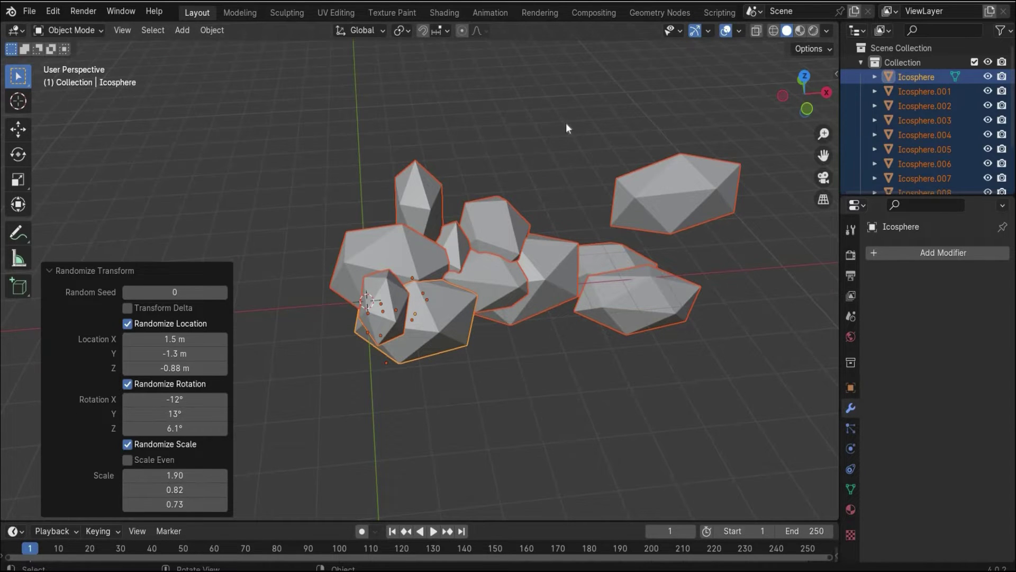
left_click_drag(804, 93, 650, 345)
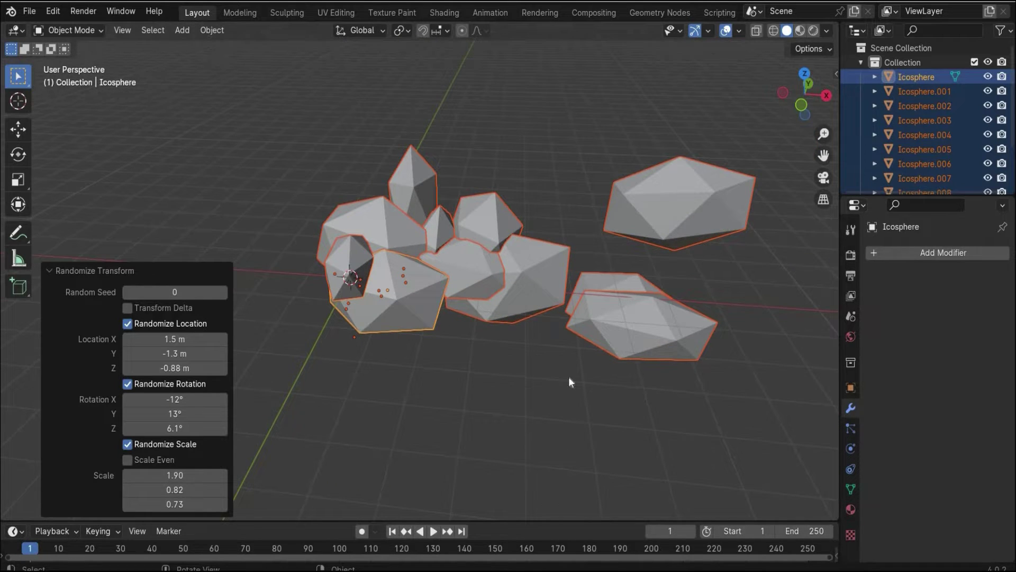
left_click(680, 308)
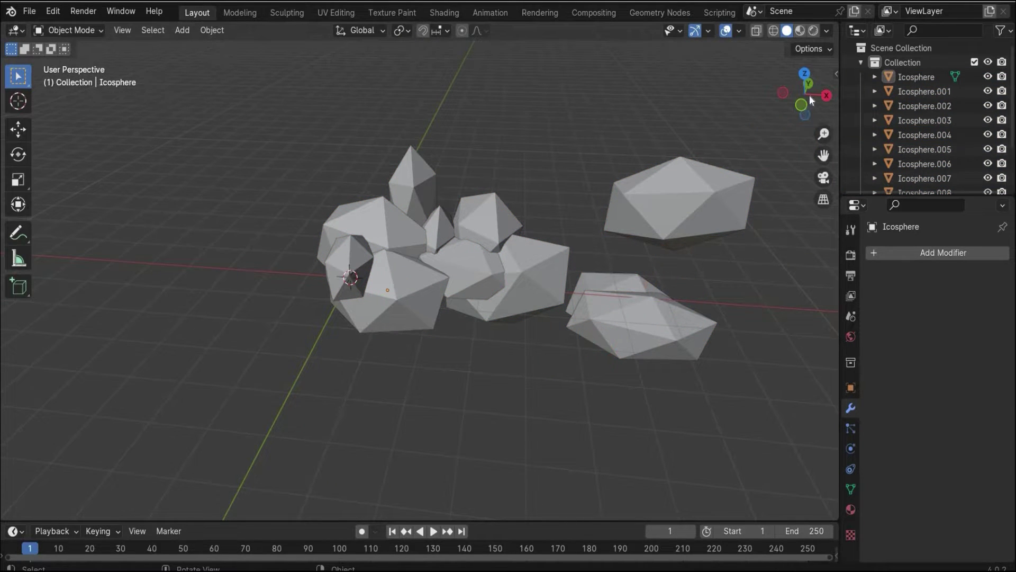
Move Icosphere.004 down to the underside of the cluster and bring stray shard Icosphere.008 up into its back.
middle_click_drag(683, 307, 508, 248)
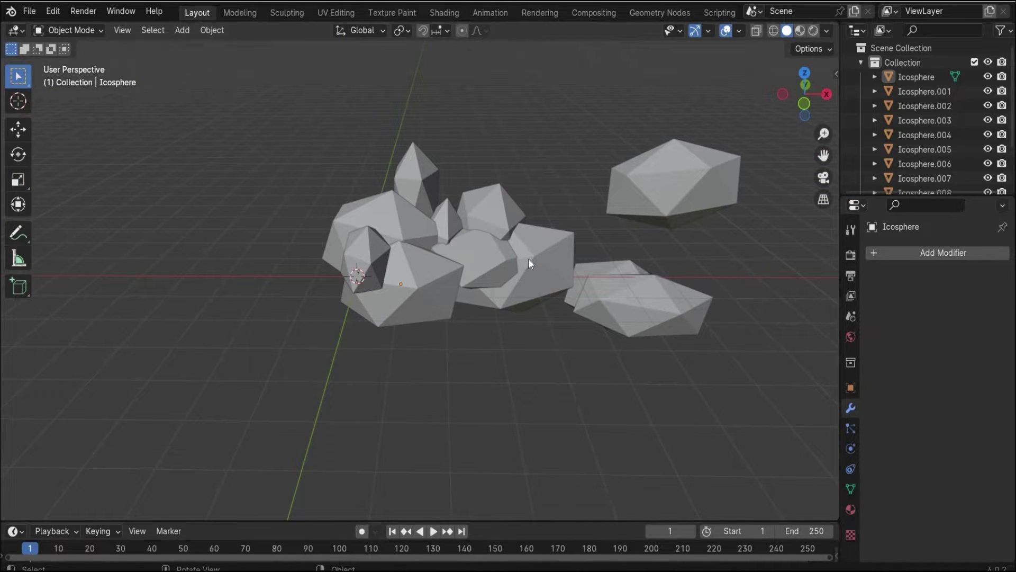
left_click(528, 258)
left_click(19, 129)
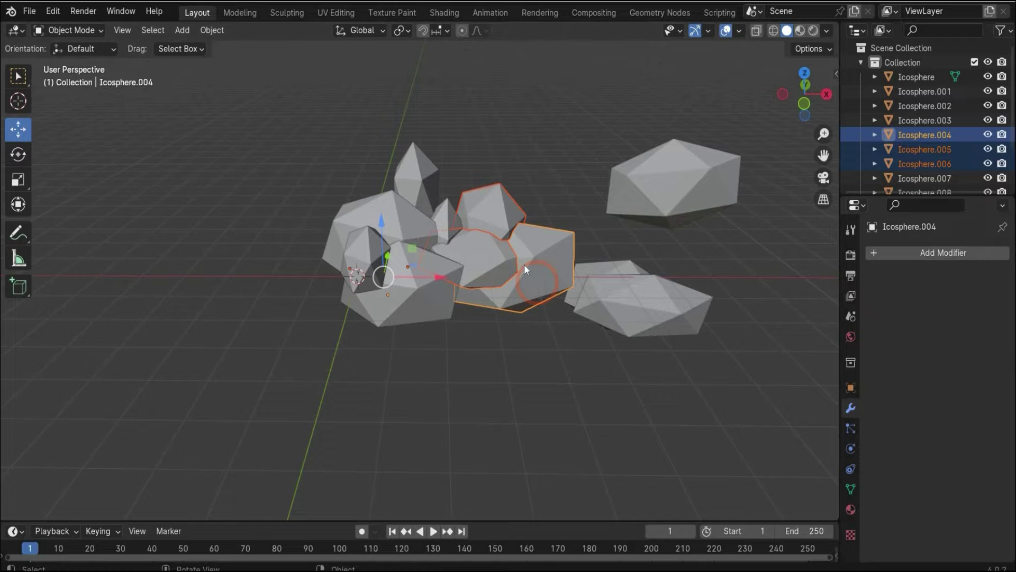
left_click_drag(396, 294, 132, 164)
left_click(640, 298)
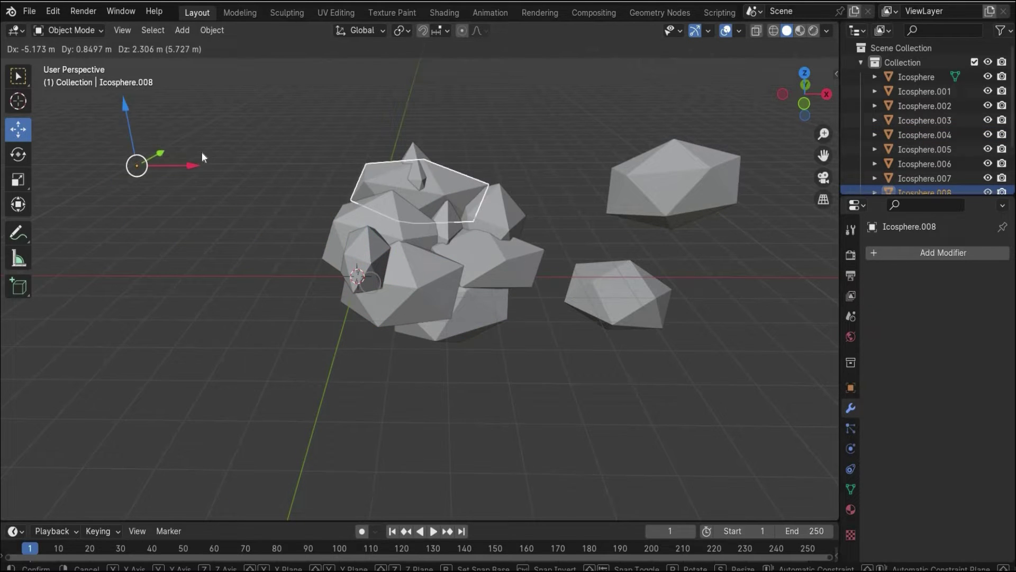
left_click(202, 156)
Move the stray shard Icosphere.010 into the cluster and refine its position from another viewing angle.
left_click(569, 308)
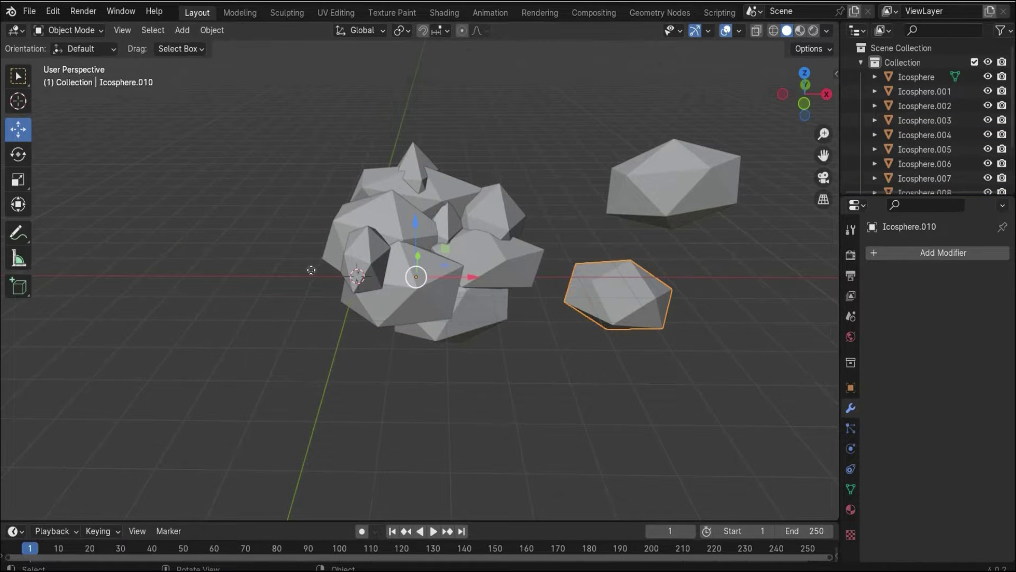
key("g")
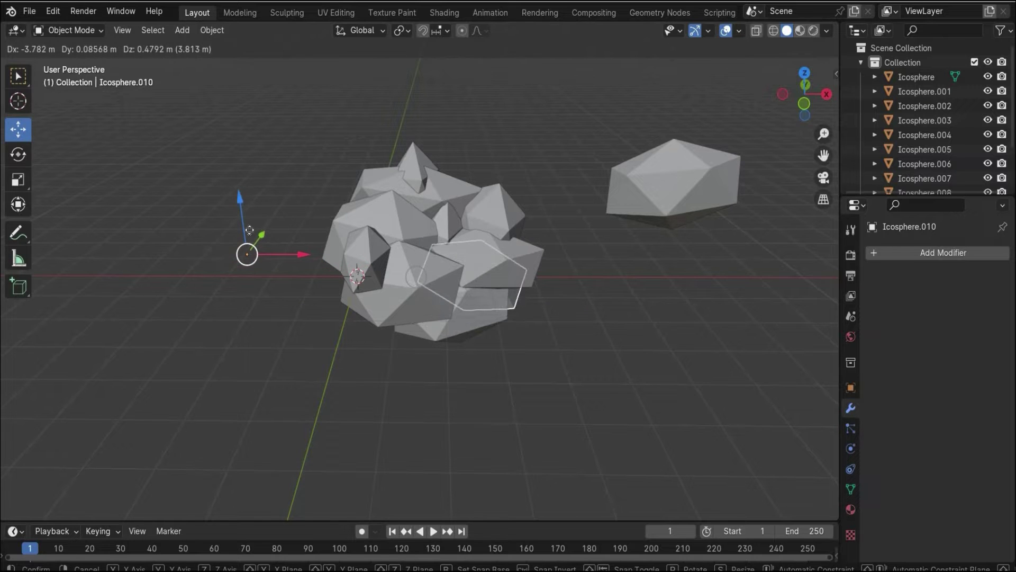
left_click(203, 117)
left_click_drag(804, 94, 688, 161)
left_click_drag(528, 245, 632, 309)
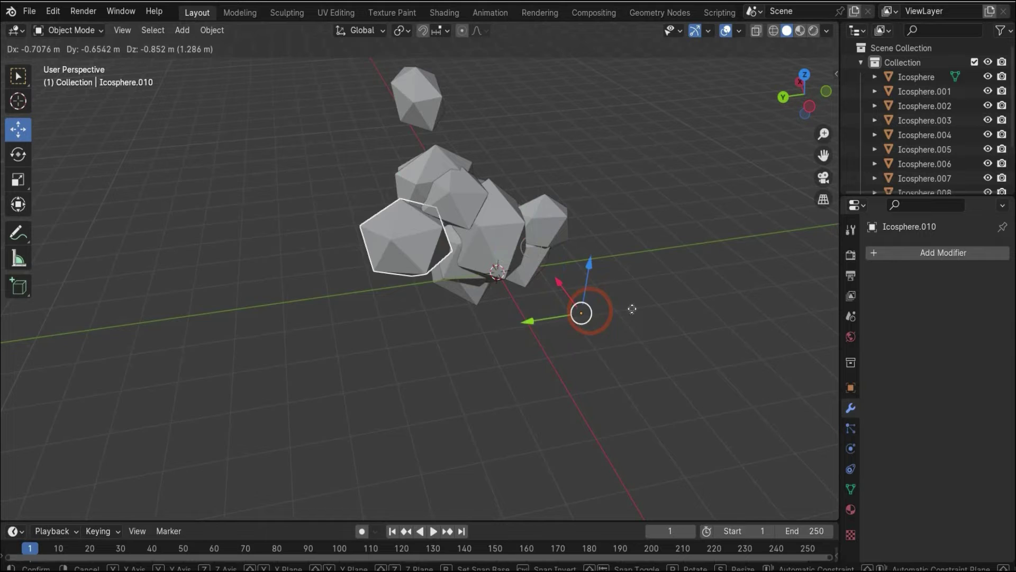
left_click(805, 233)
Delete the remaining detached shard, Icosphere.009, floating beside the cluster.
left_click_drag(810, 100, 805, 90)
left_click(698, 165)
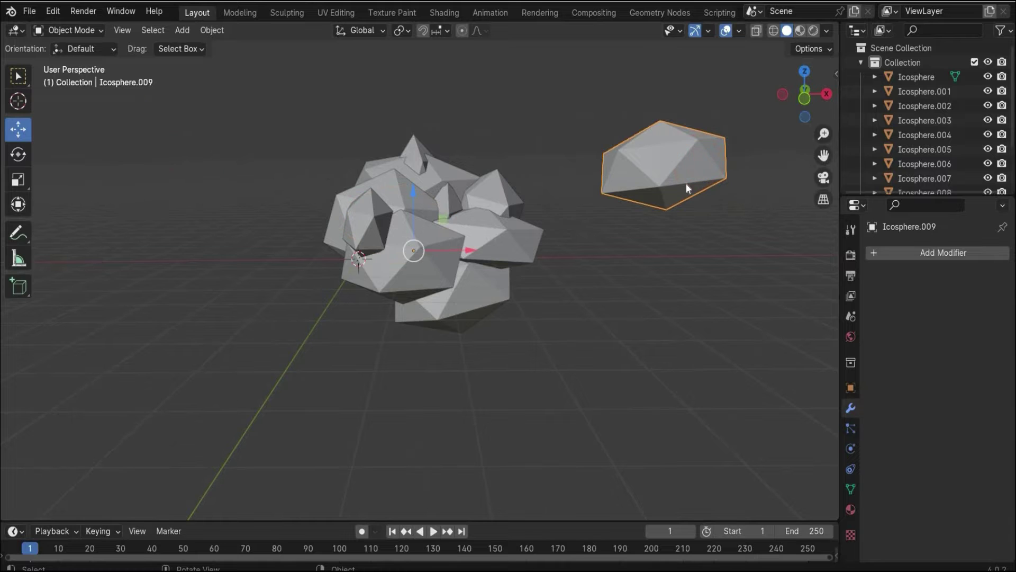
key("x")
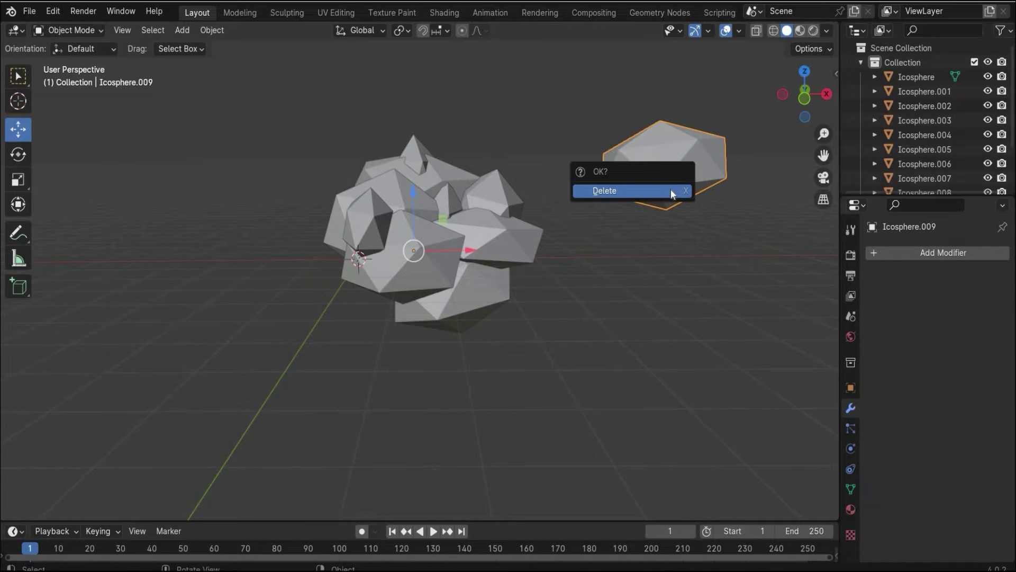
left_click(671, 190)
mouse_move(804, 97)
left_mouse_down()
mouse_move(664, 147)
mouse_move(803, 109)
left_mouse_up()
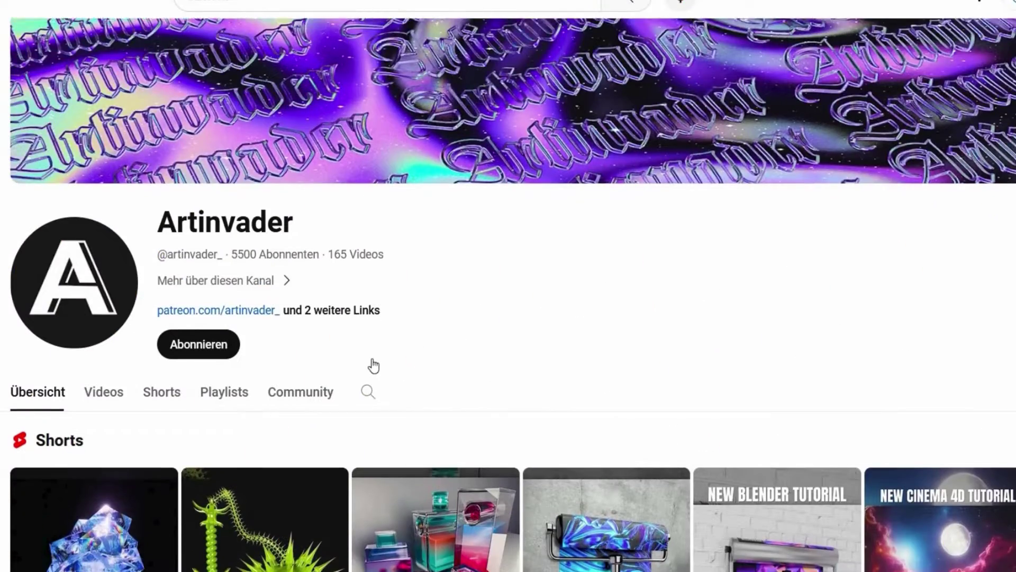
In the browser, open the Community page of the Artinvader YouTube channel and view its crystal artwork post.
scroll(374, 365, "down", 4)
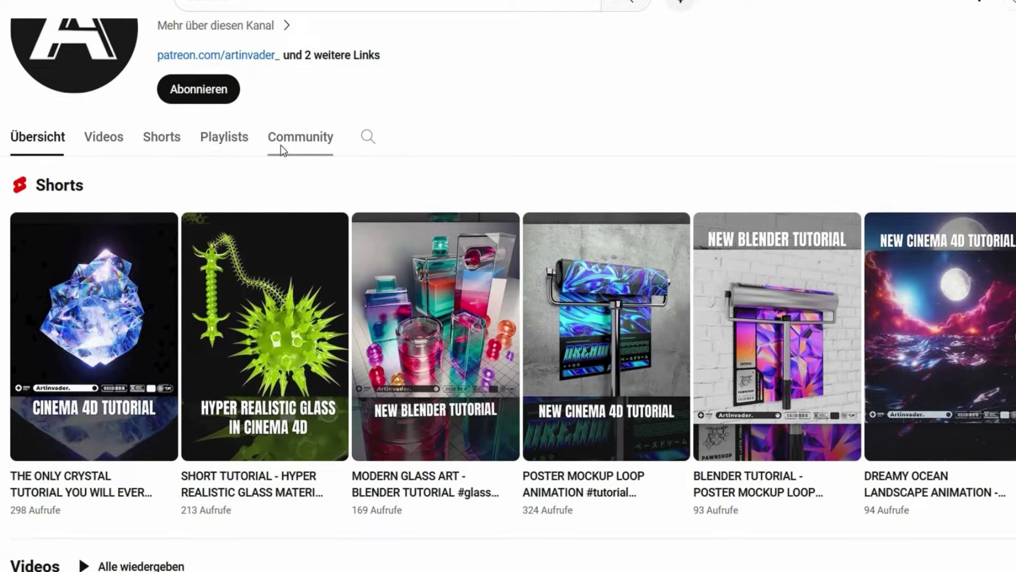
left_click(282, 148)
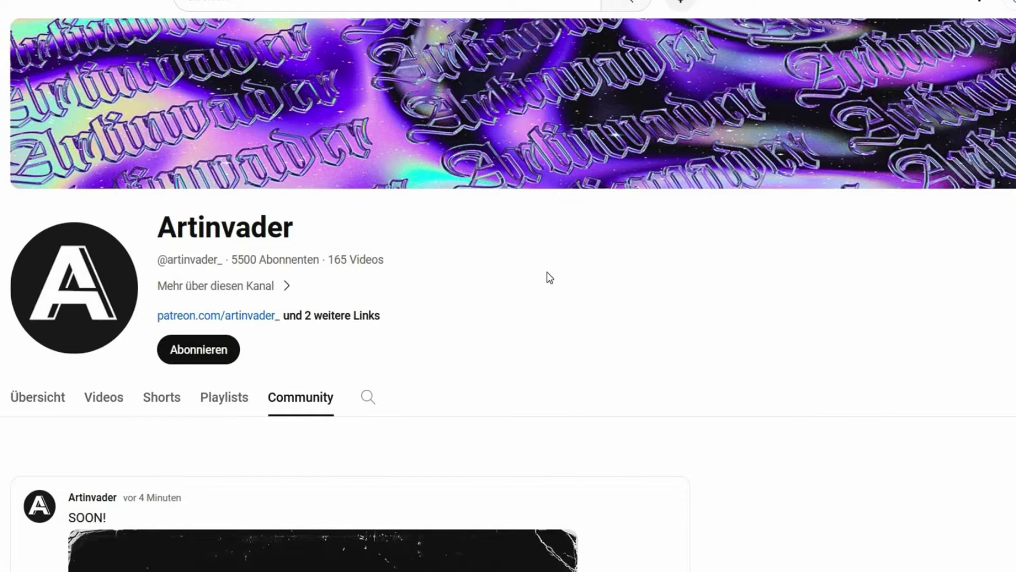
scroll(547, 272, "down", 3)
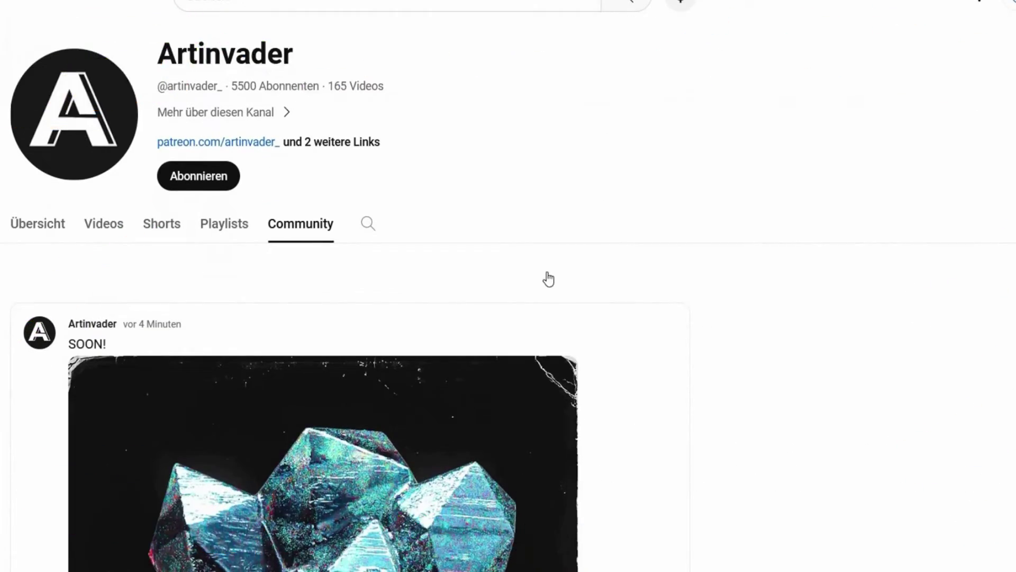
scroll(548, 279, "down", 5)
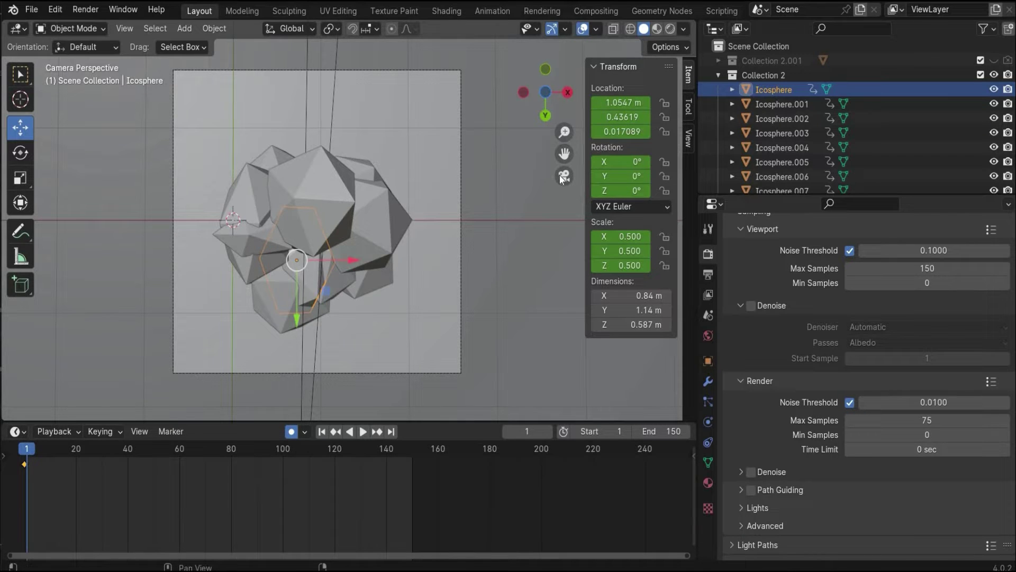
In the prepared Blender scene, examine the crystal cluster, backdrop plane and camera framing from both free perspective and camera view.
left_click(181, 26)
left_click(561, 179)
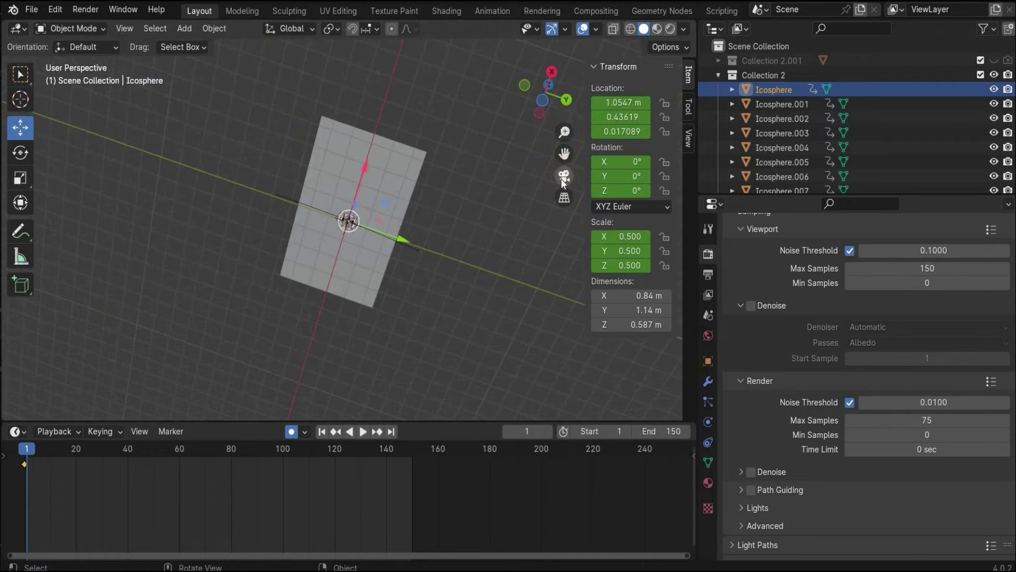
left_click(561, 179)
left_click(561, 179)
left_click(563, 179)
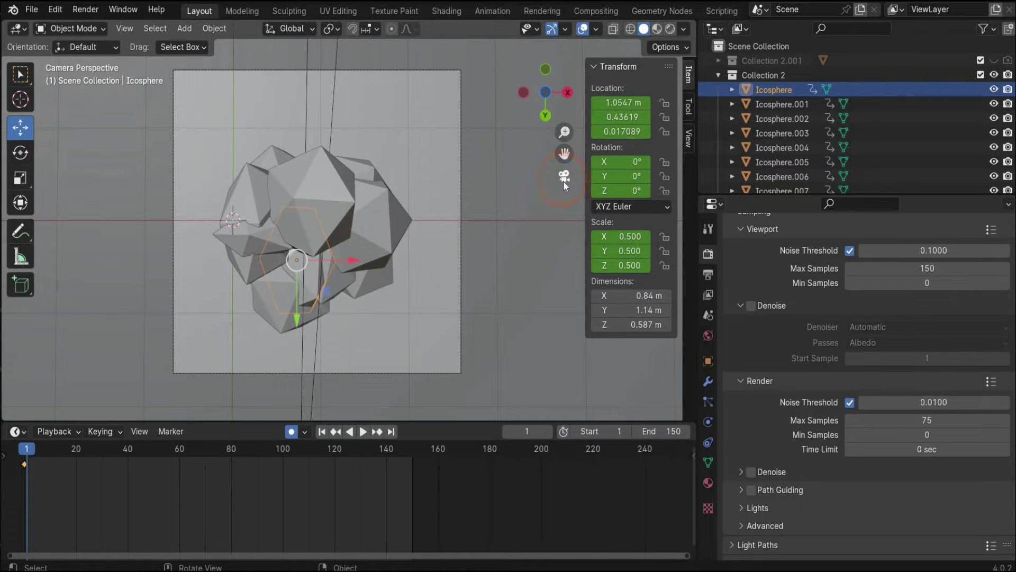
left_click(563, 180)
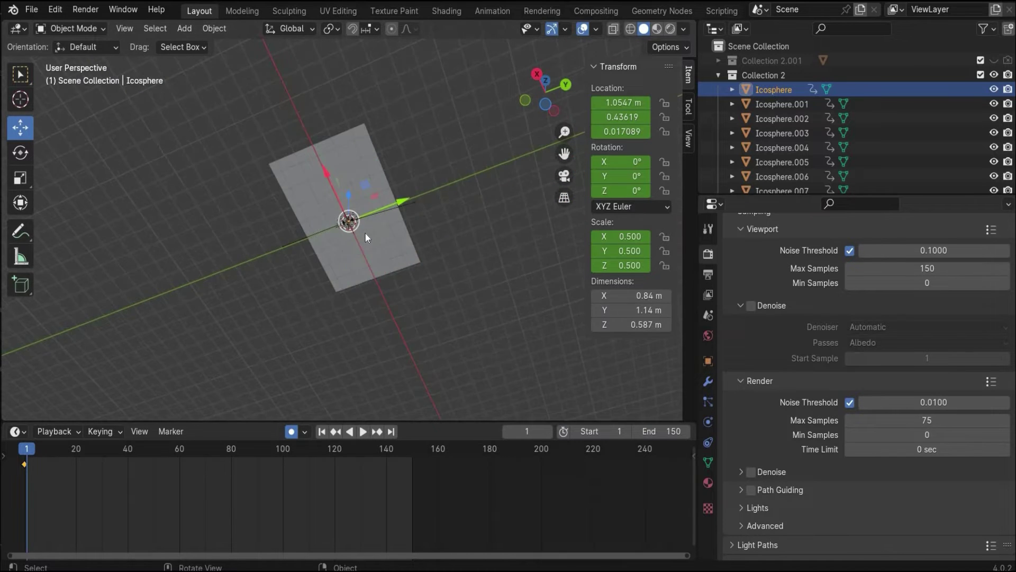
scroll(516, 104, "up", 3)
left_click_drag(567, 86, 577, 378)
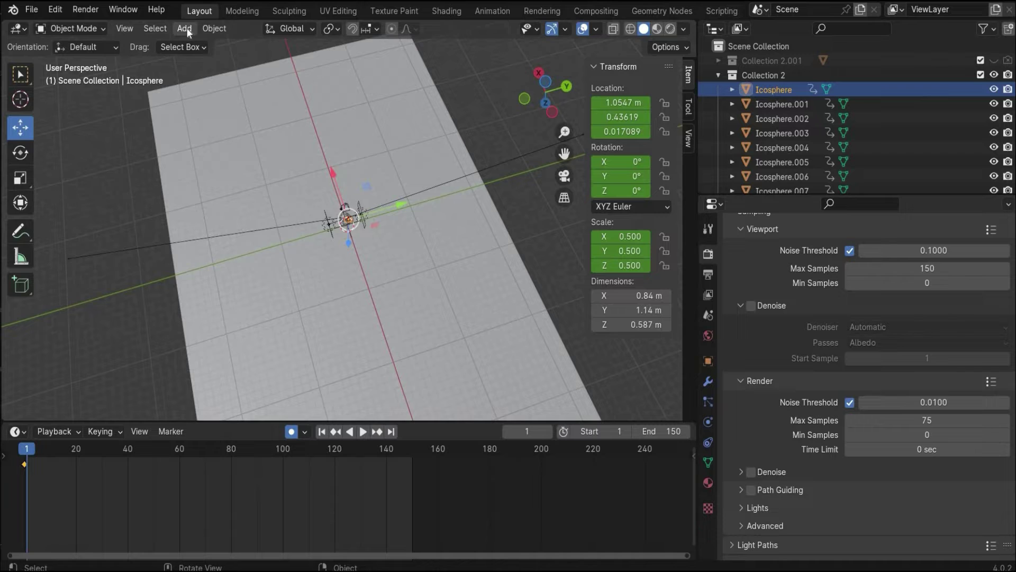
left_click(185, 28)
mouse_move(197, 43)
left_click(113, 213)
left_click(565, 175)
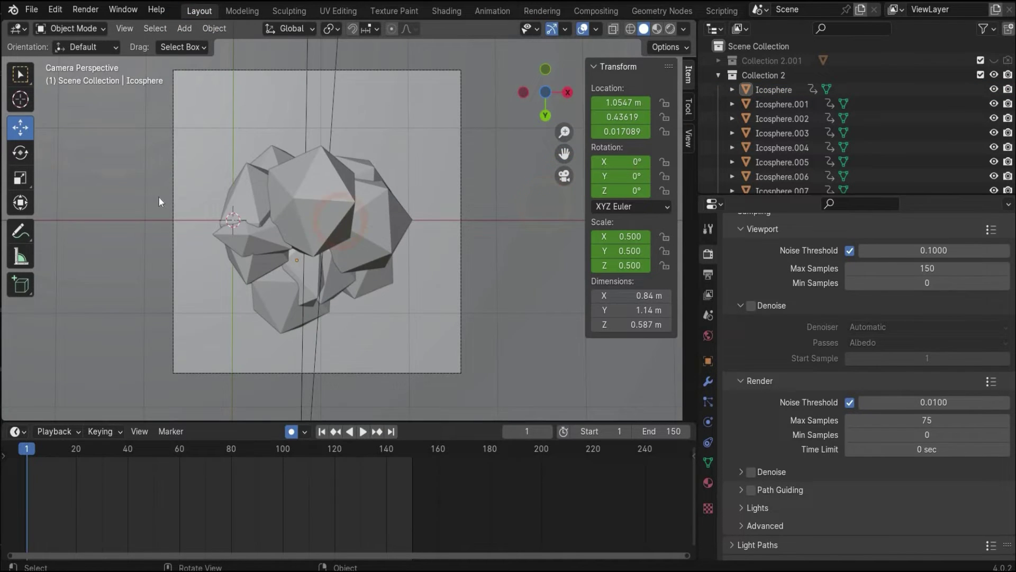
Inspect the placement, rotation and scale of the two area lights flanking the cluster, and locate the Area light type among the addable objects.
scroll(157, 198, "down", 5)
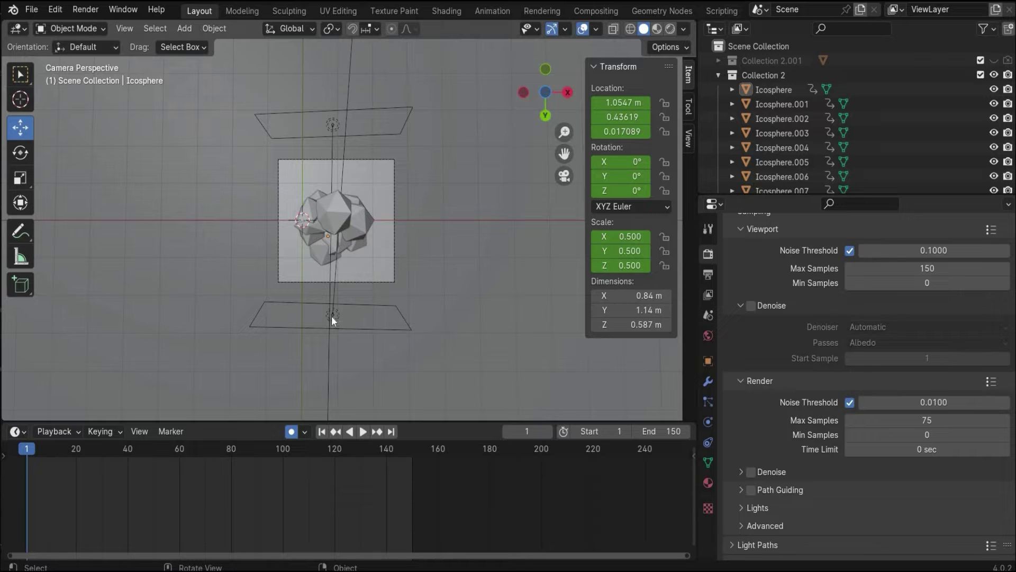
left_click(332, 315)
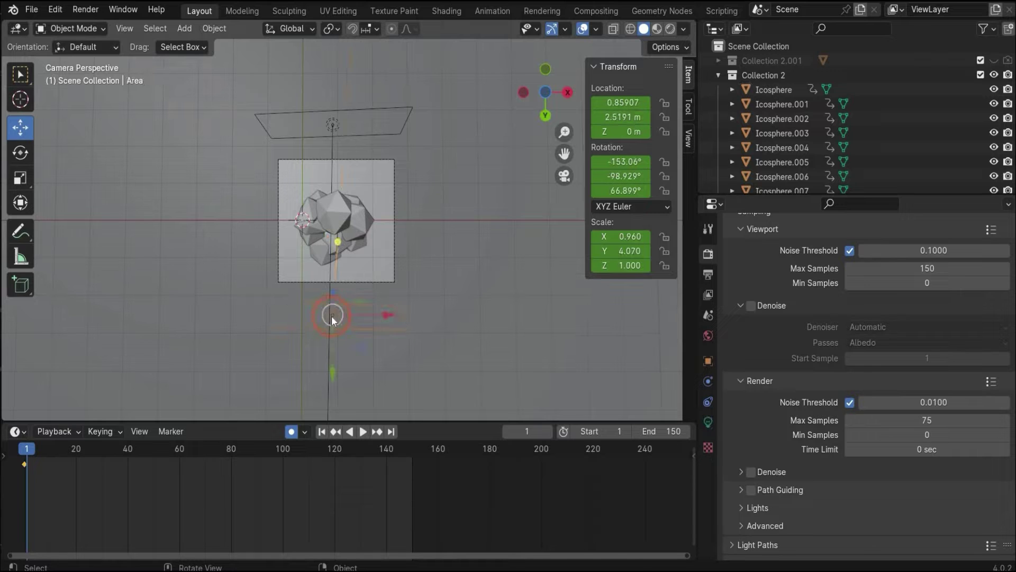
left_click(330, 126)
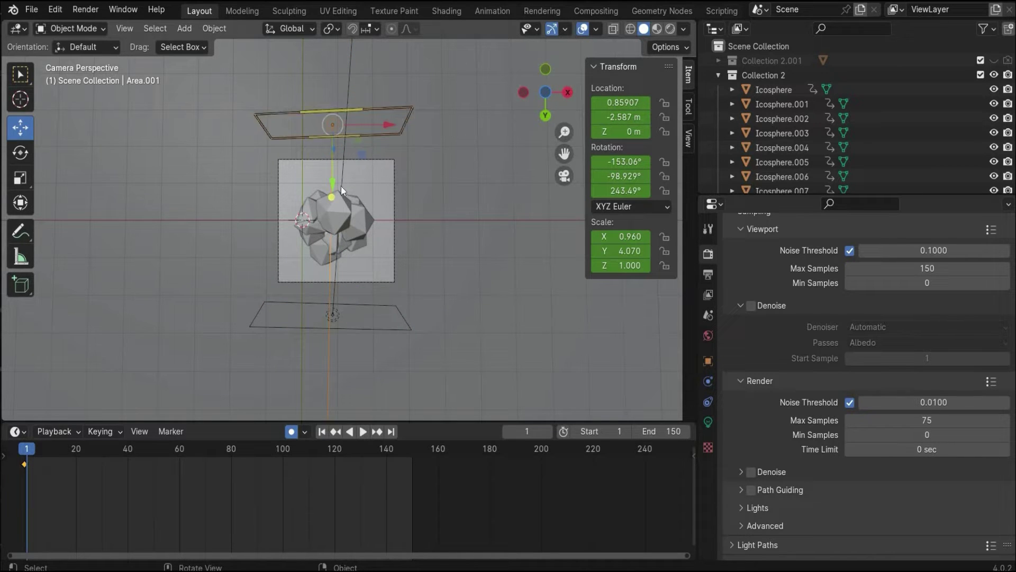
scroll(340, 185, "up", 1)
left_click(183, 29)
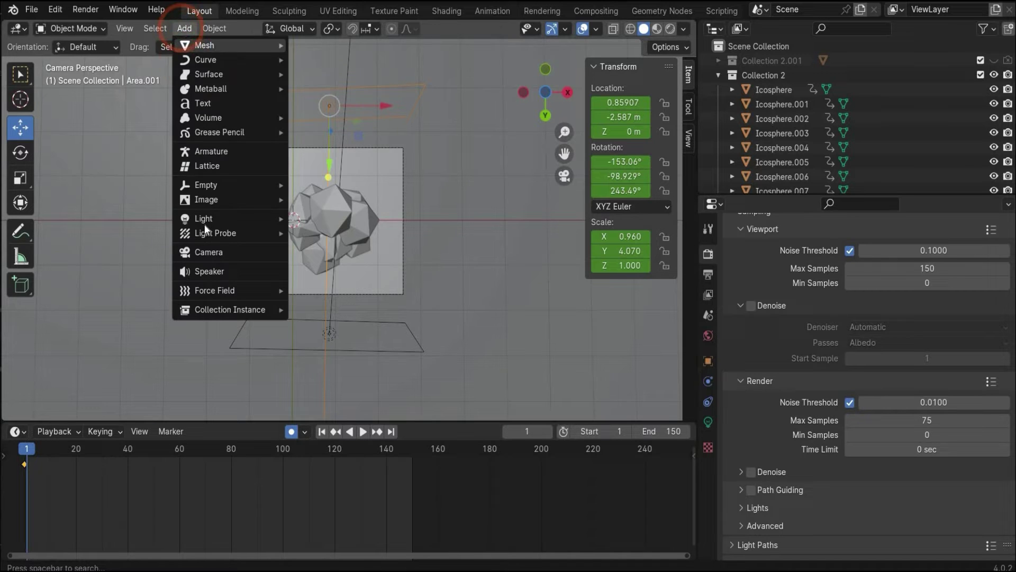
mouse_move(205, 221)
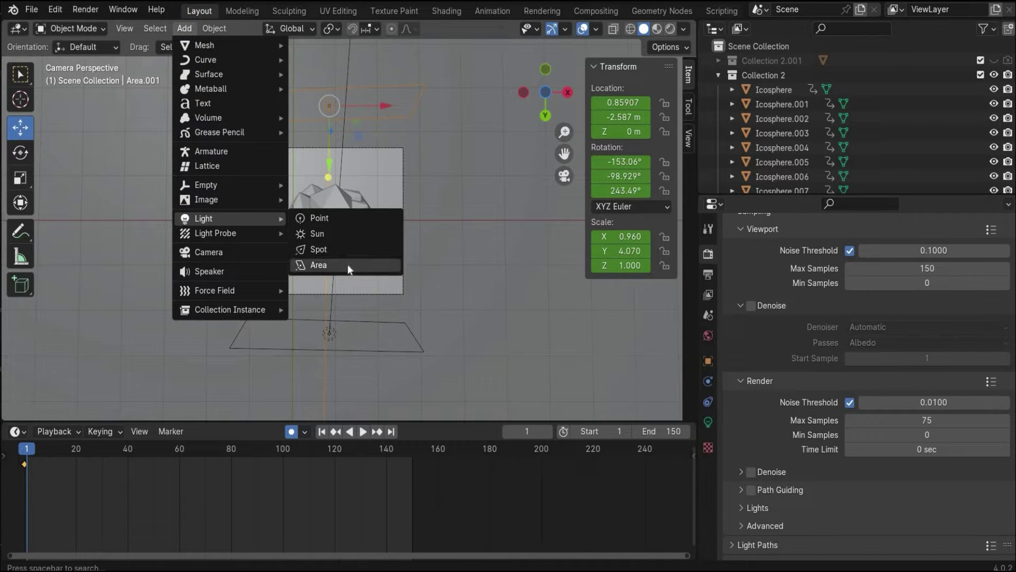
Compare the colour, power and shape settings of the Area and Area.001 lights.
scroll(765, 151, "down", 5)
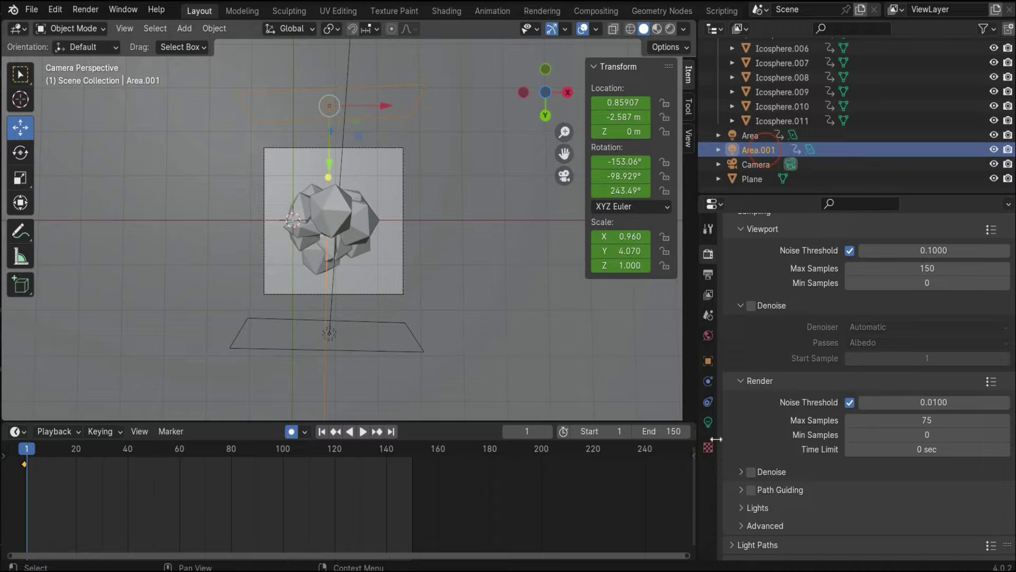
left_click(708, 422)
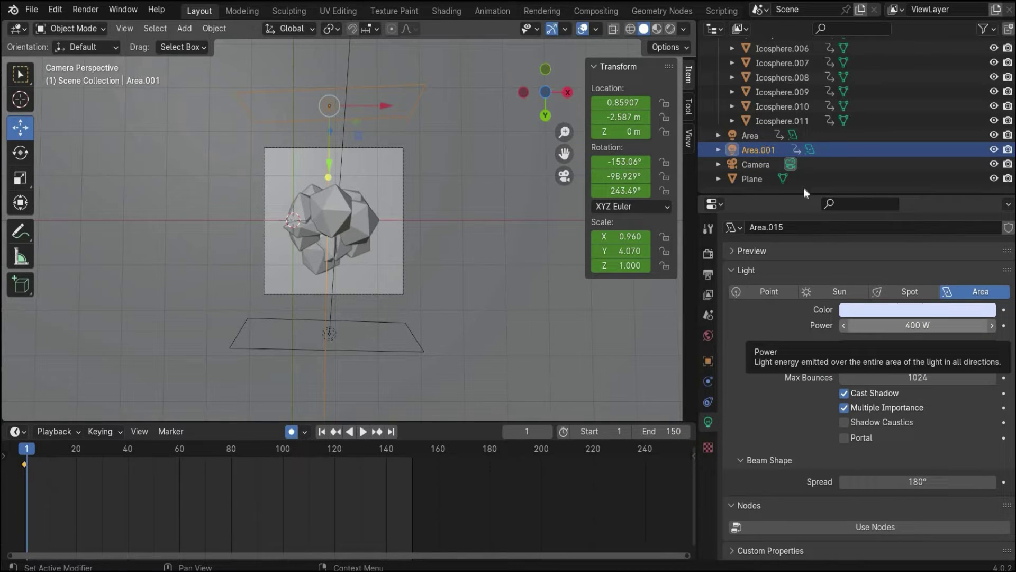
left_click(750, 136)
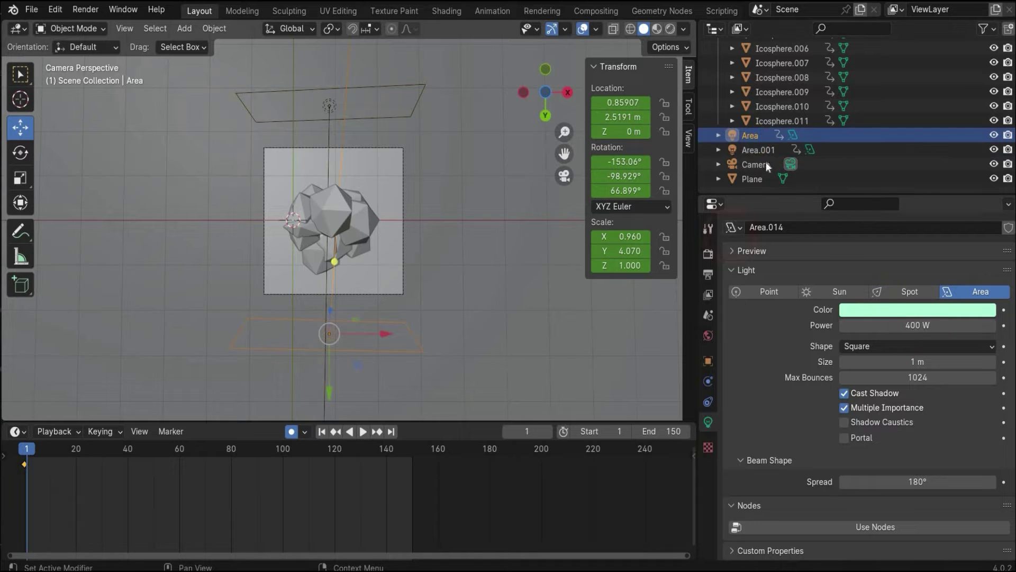
left_click(758, 150)
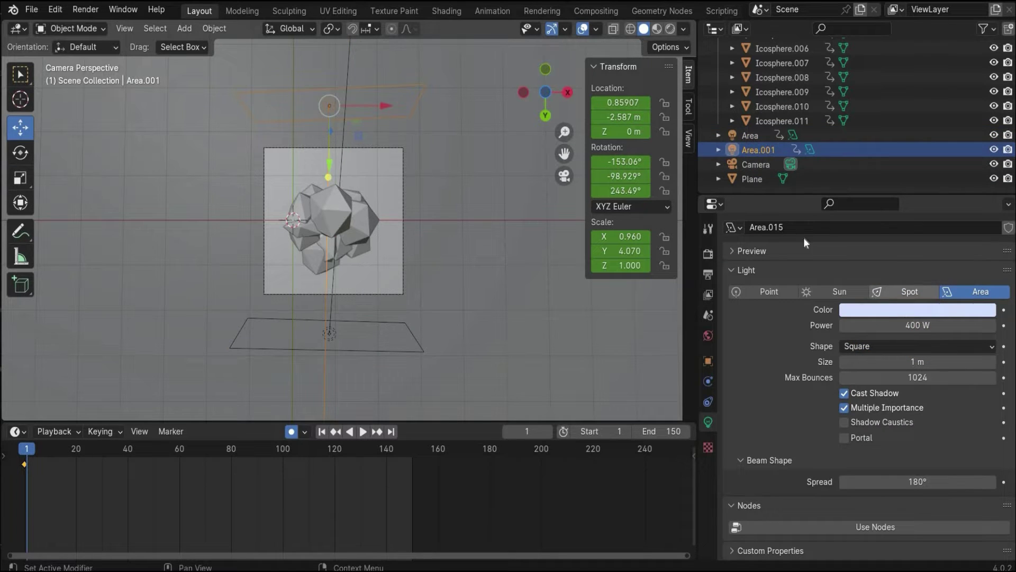
left_click(750, 135)
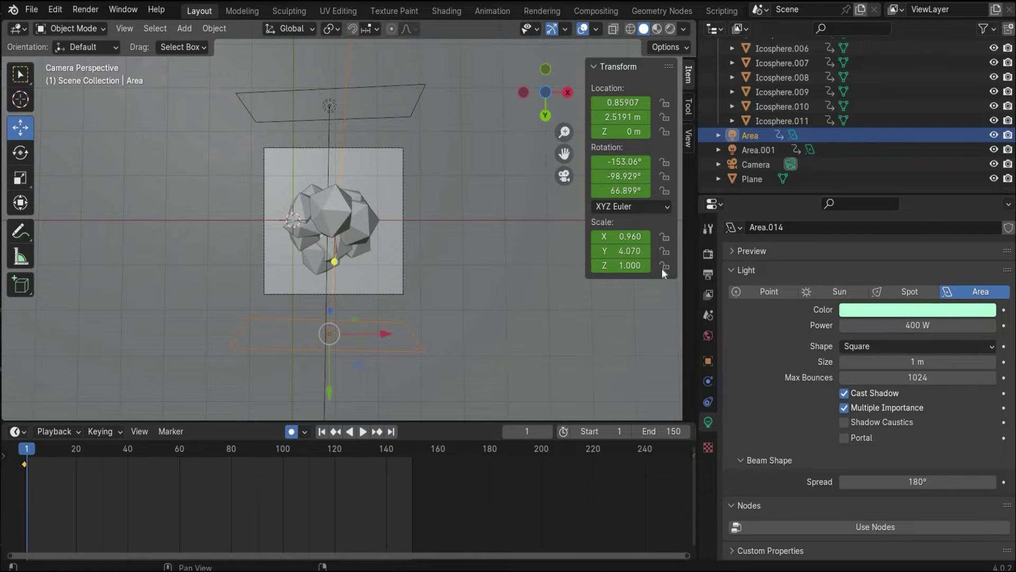
Review the camera's lens settings and the scene's render engine, sampling and output resolution settings.
key("n")
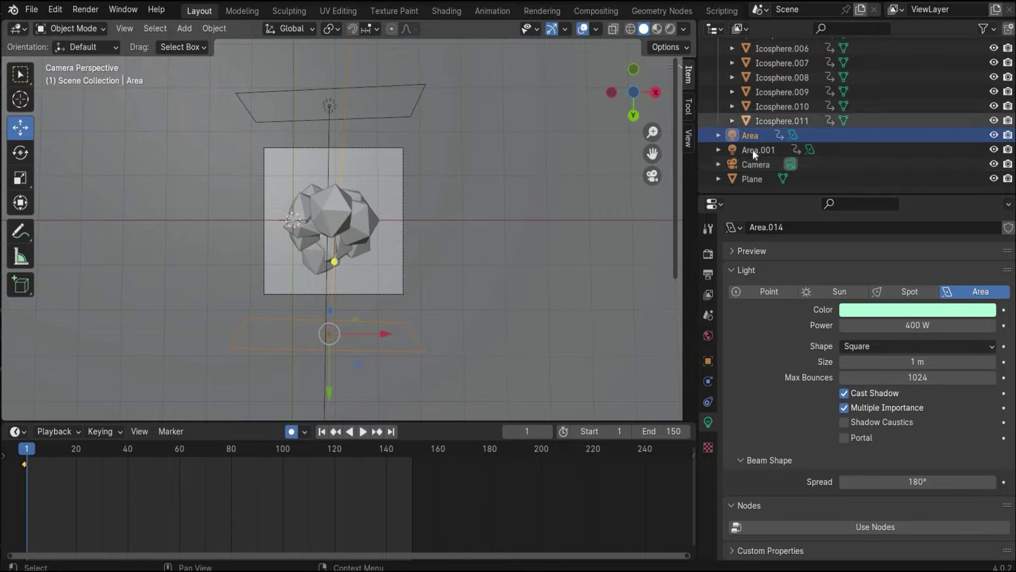
left_click(752, 163)
scroll(360, 74, "up", 2)
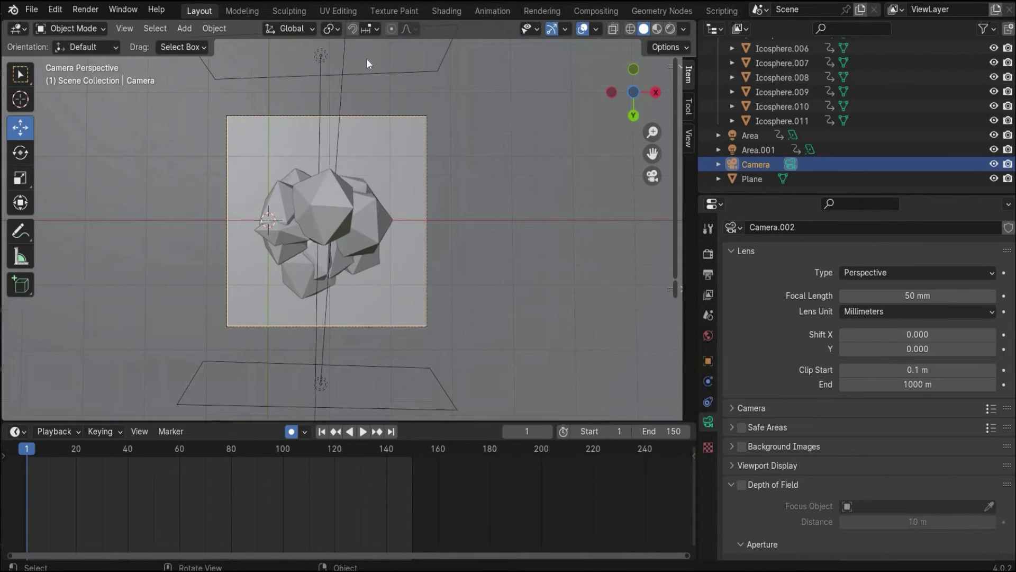
scroll(366, 64, "up", 1)
left_click(707, 294)
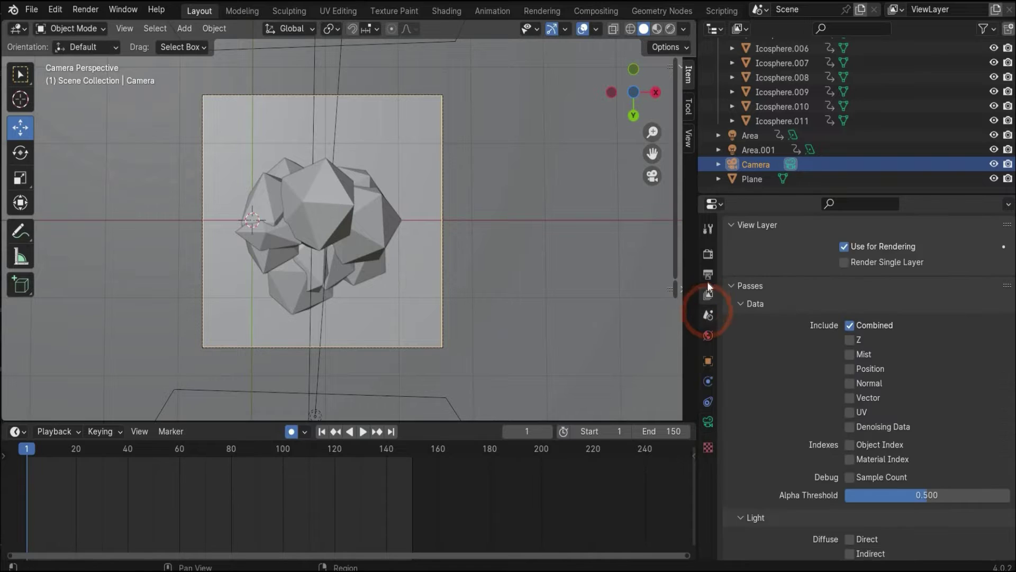
left_click(709, 314)
left_click(708, 254)
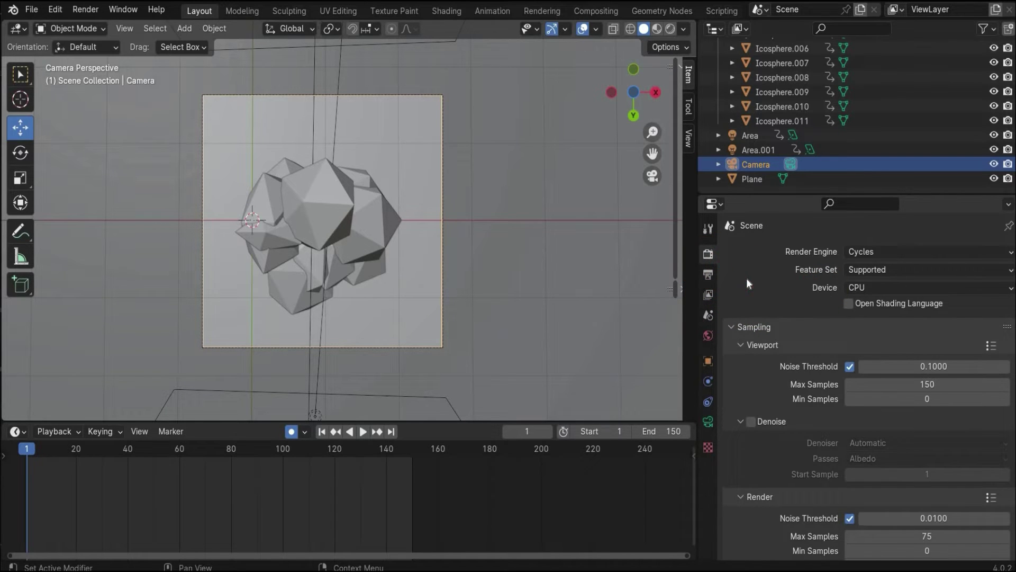
left_click(708, 274)
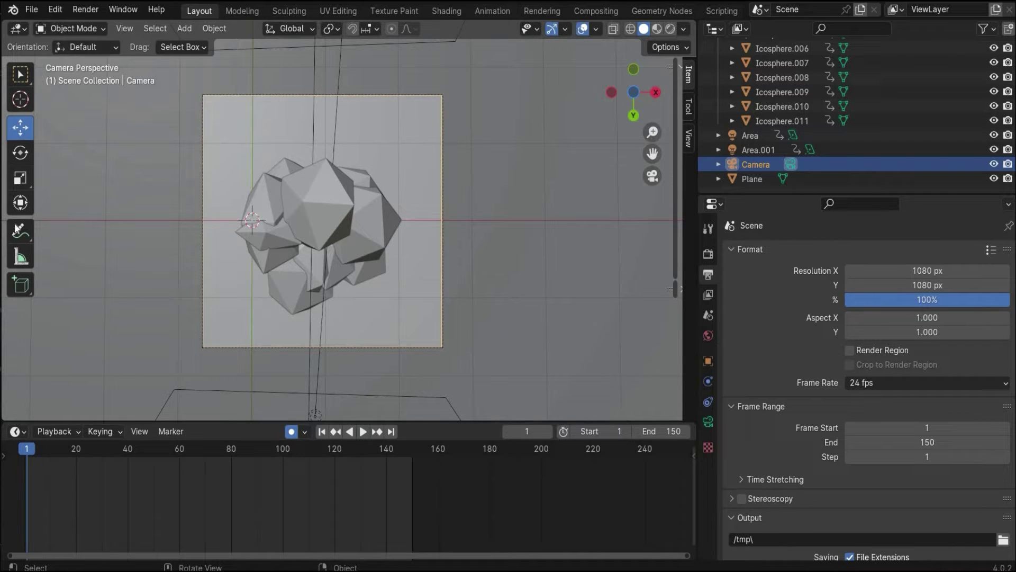
left_click(708, 256)
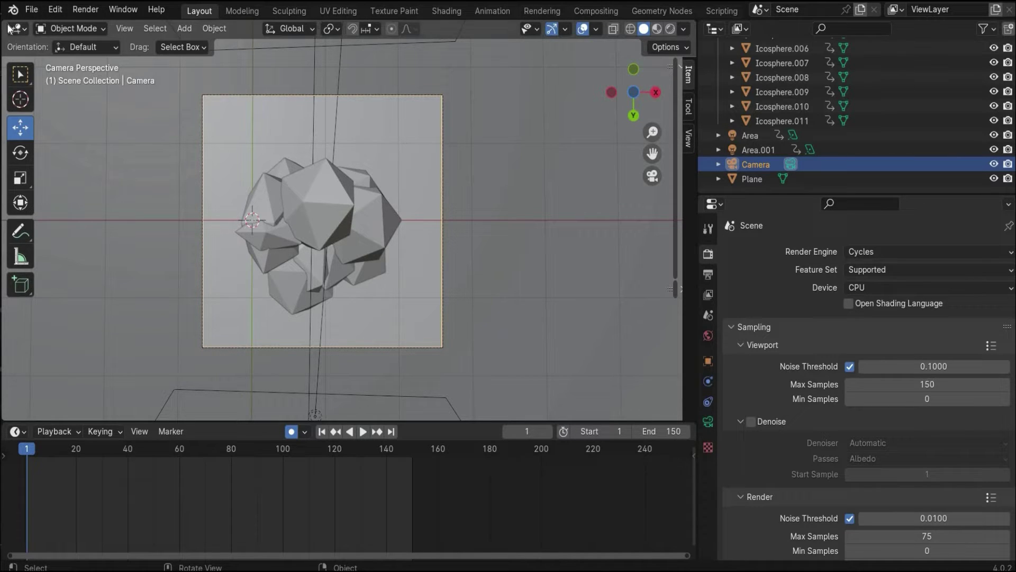
Split the 3D viewport into two side-by-side areas, turning the second into a Shader Editor with its sidebar hidden.
left_click_drag(5, 24, 400, 34)
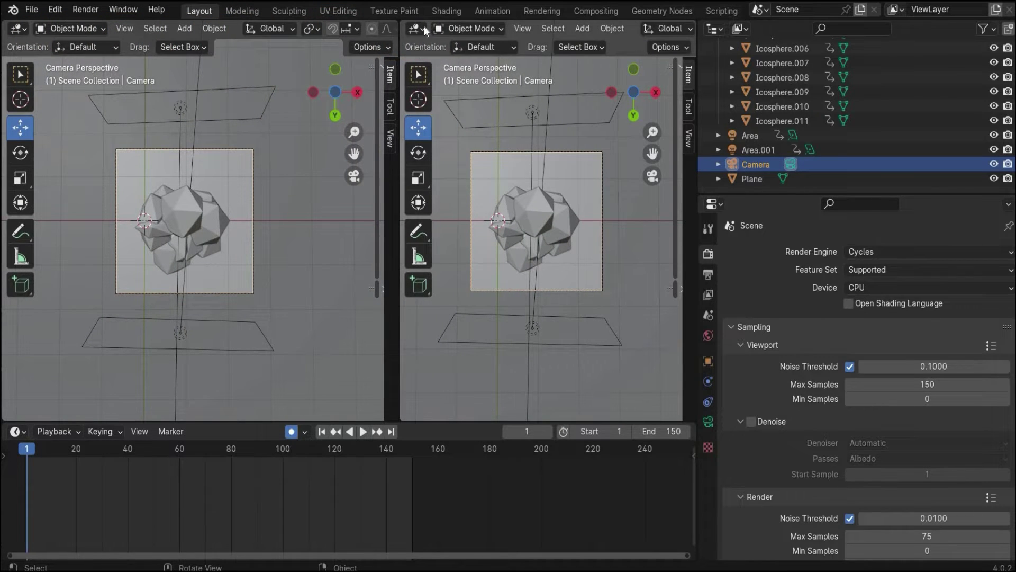
left_click(417, 28)
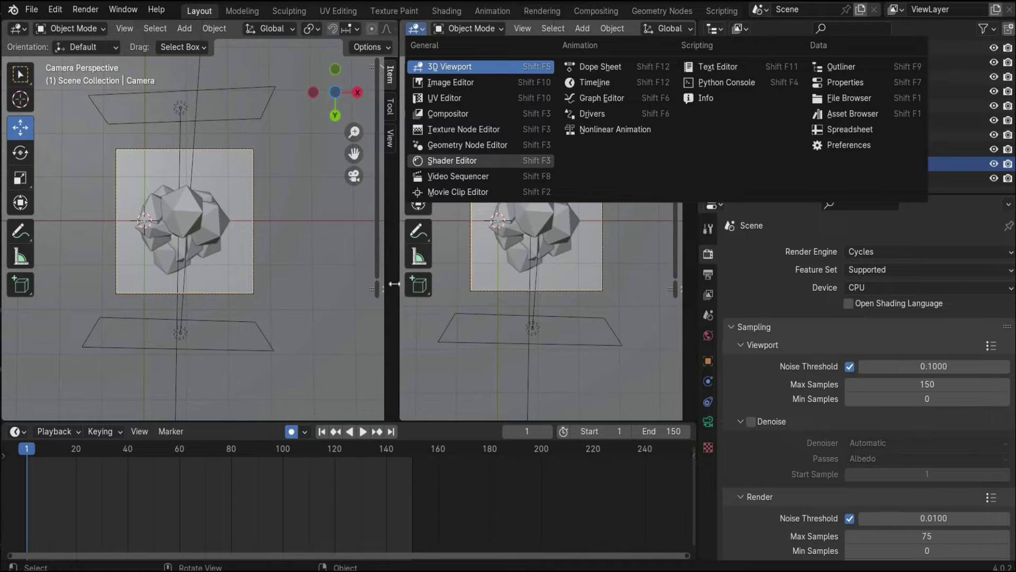
left_click(450, 161)
scroll(144, 177, "up", 4)
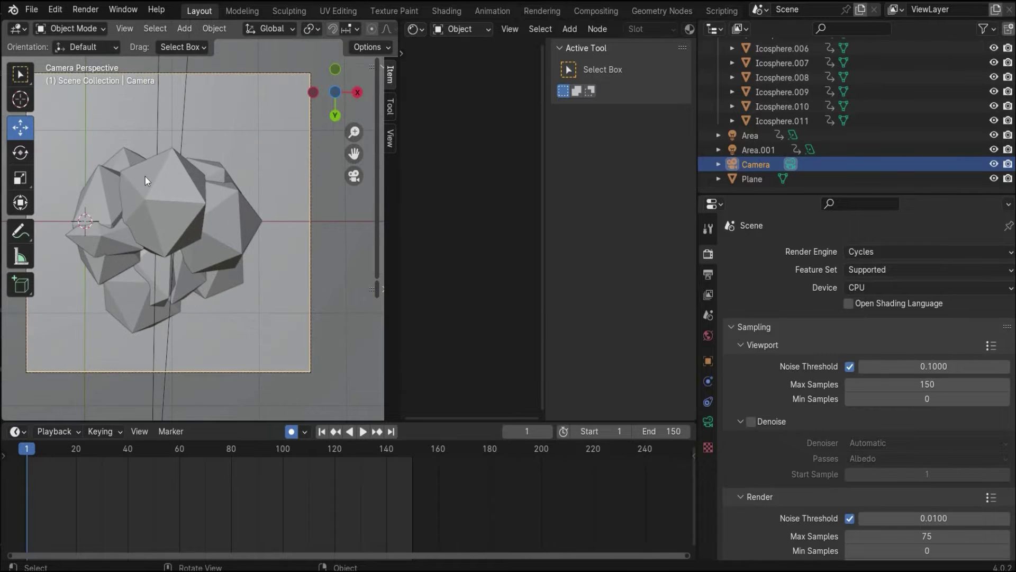
scroll(176, 220, "down", 1)
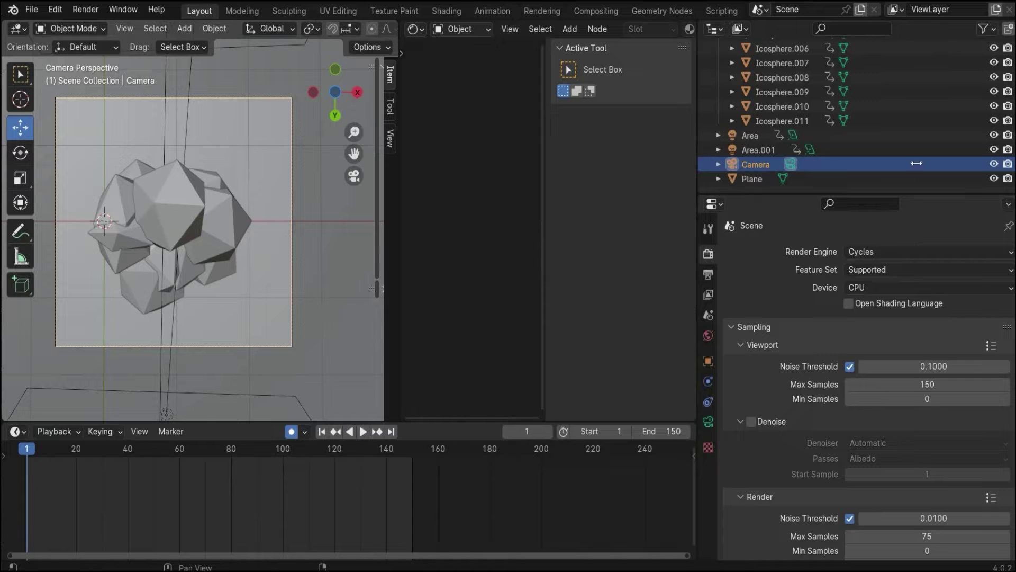
left_click_drag(541, 211, 609, 212)
left_click(654, 48)
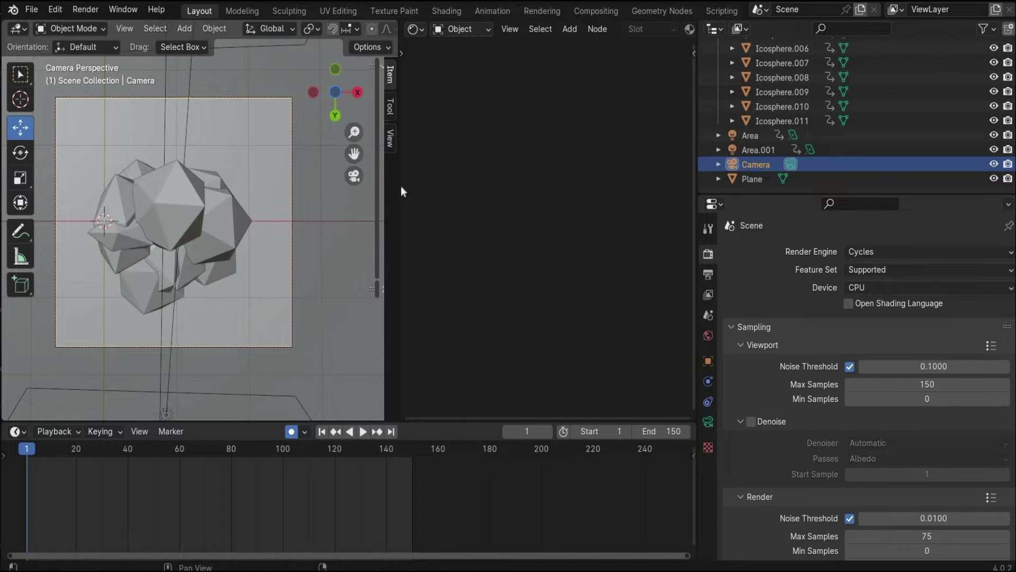
Switch the 3D viewport to rendered shading and rebalance the widths of the viewport and Shader Editor.
left_click_drag(398, 186, 630, 163)
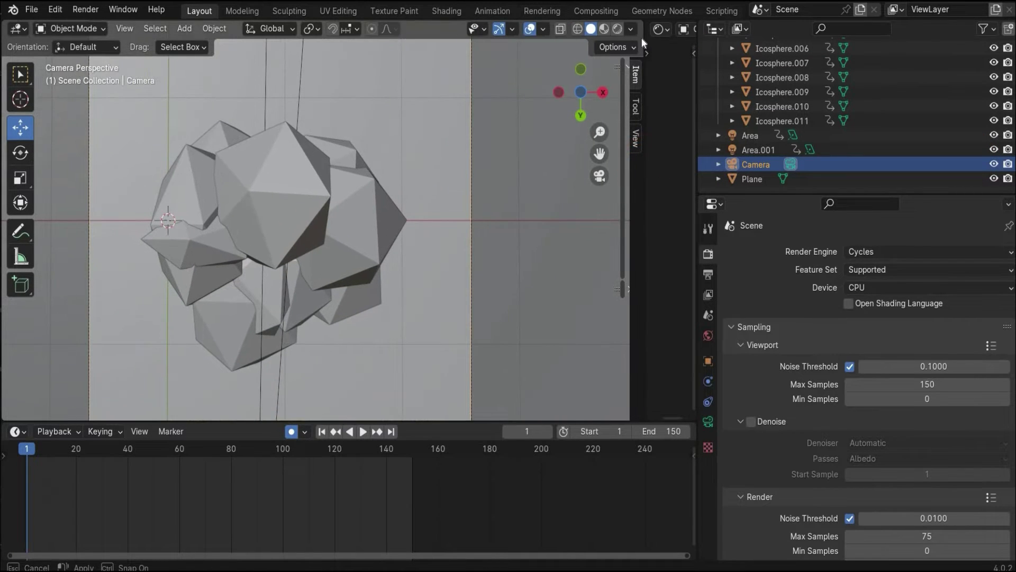
left_click(619, 31)
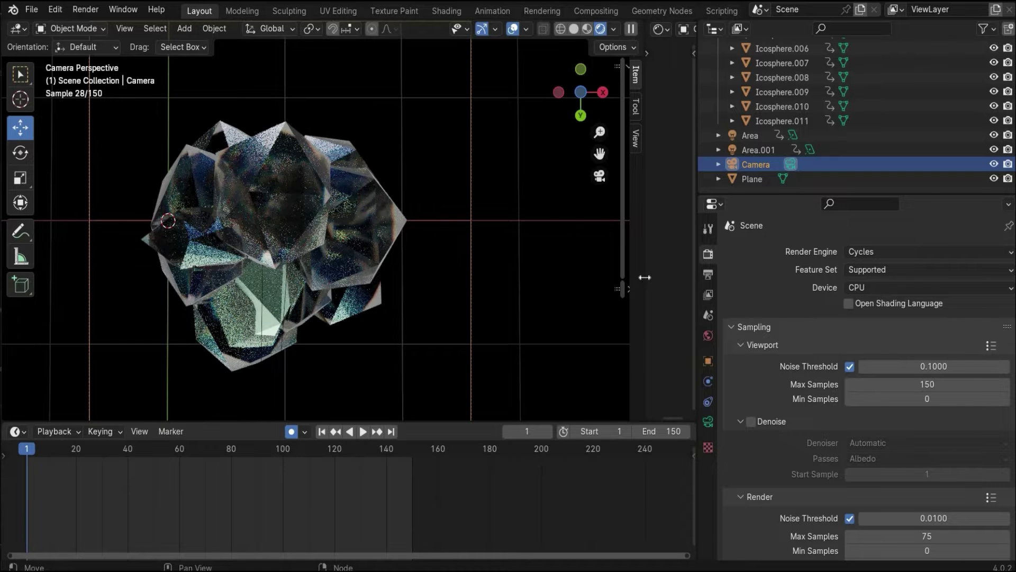
left_click_drag(645, 276, 370, 281)
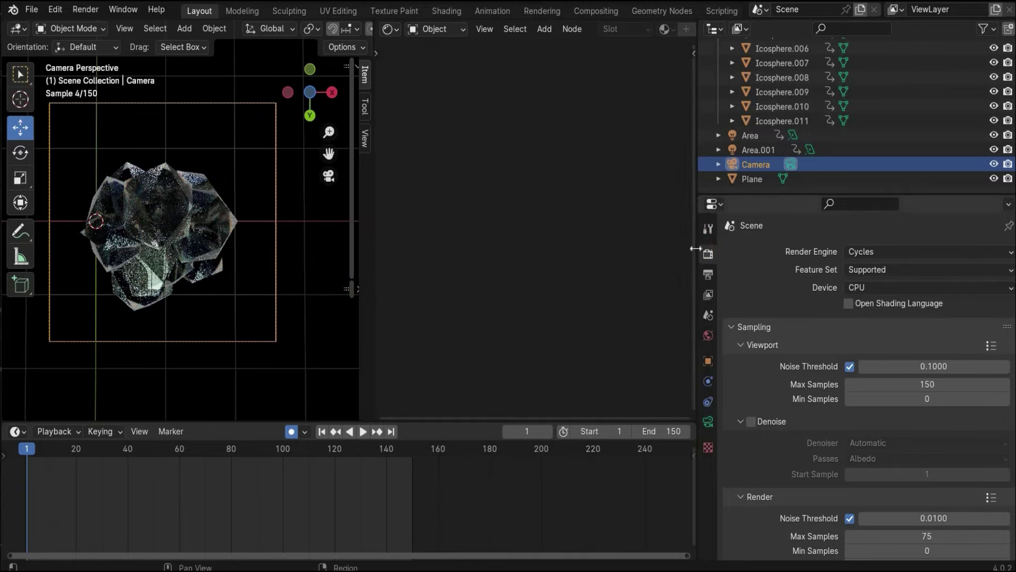
Widen the Shader Editor towards the scene lists and select the first Icosphere in Collection 2.
left_click_drag(695, 248, 731, 248)
scroll(798, 150, "up", 6)
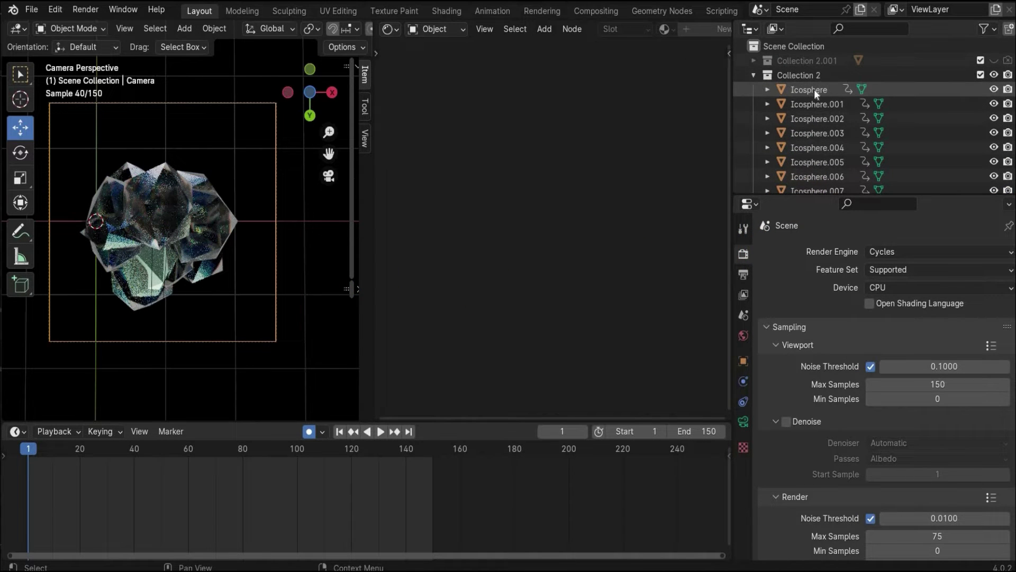
left_click(814, 89)
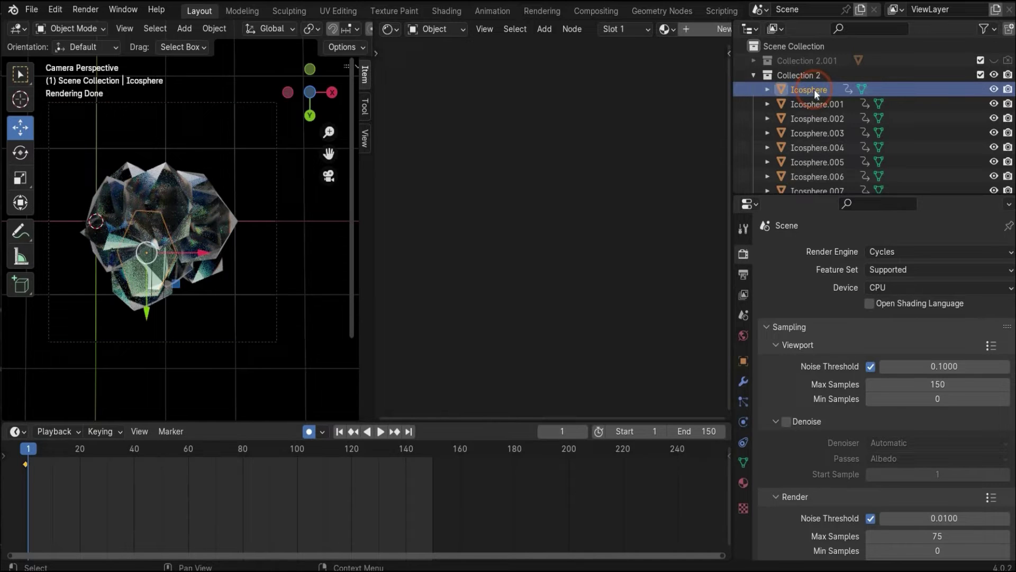
Create a new material on the selected Icosphere and set its surface shader to Glass BSDF.
left_click(744, 482)
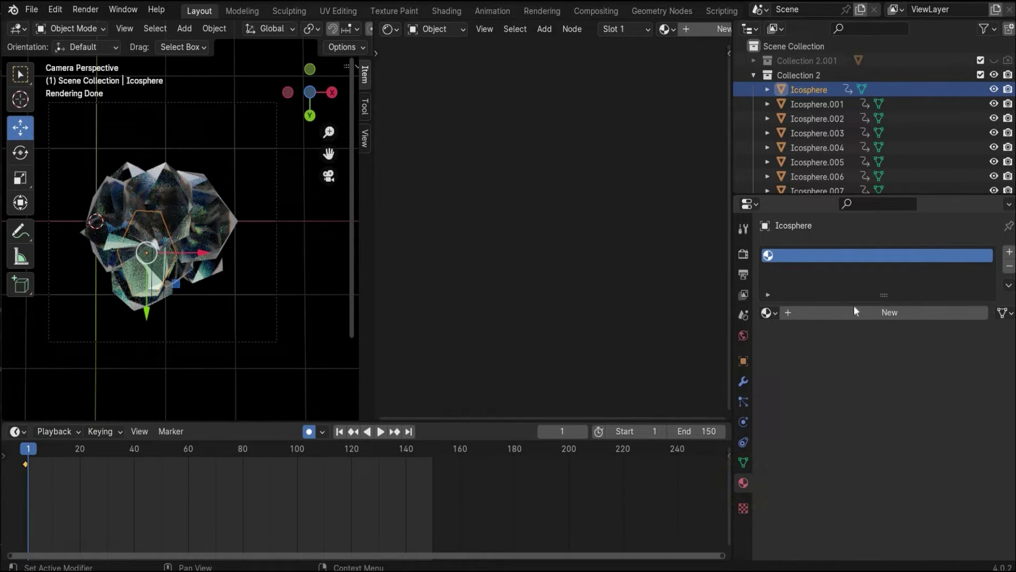
left_click(830, 309)
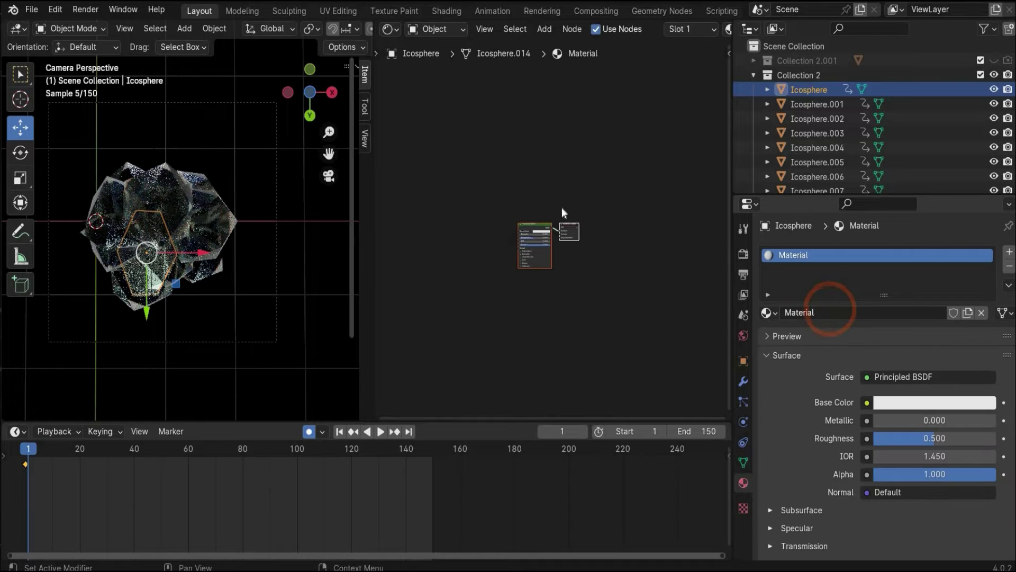
key("Home")
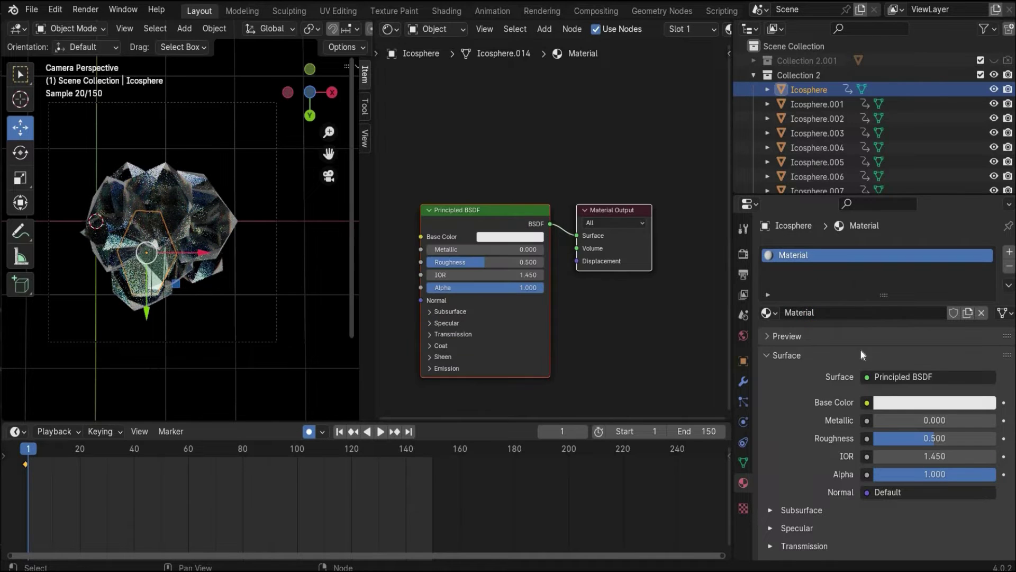
left_click(878, 376)
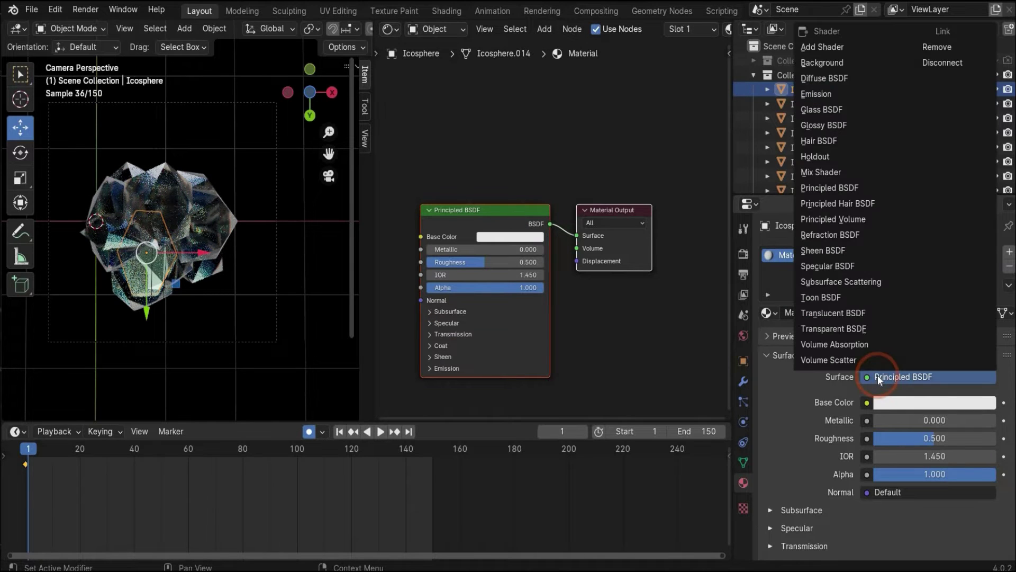
left_click(827, 108)
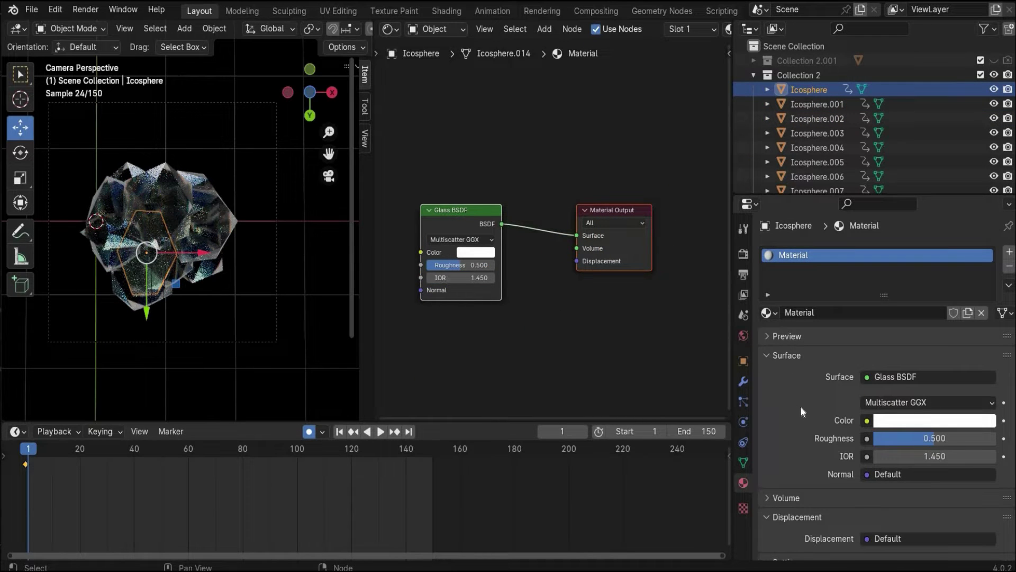
Enable Screen Space Refraction and Subsurface Translucency for the glass material, with a Refraction Depth of 0.1 m.
scroll(801, 411, "down", 10)
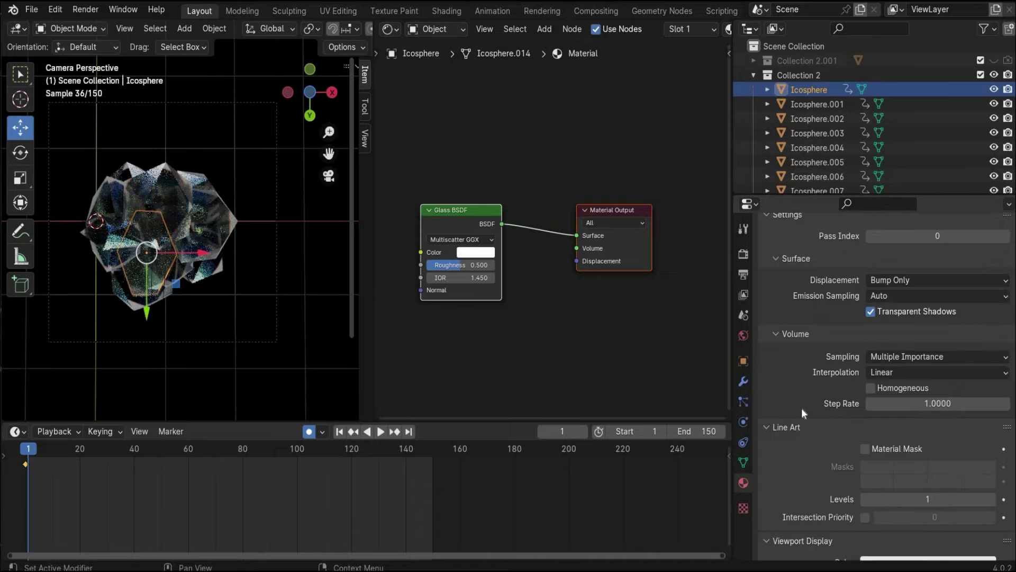
scroll(801, 407, "down", 10)
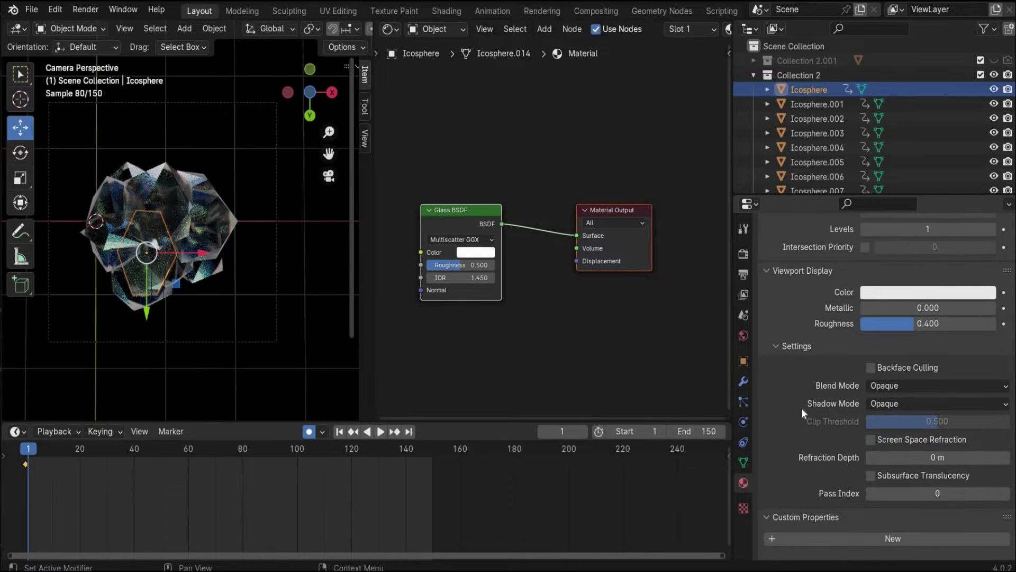
scroll(801, 407, "up", 6)
scroll(801, 408, "down", 6)
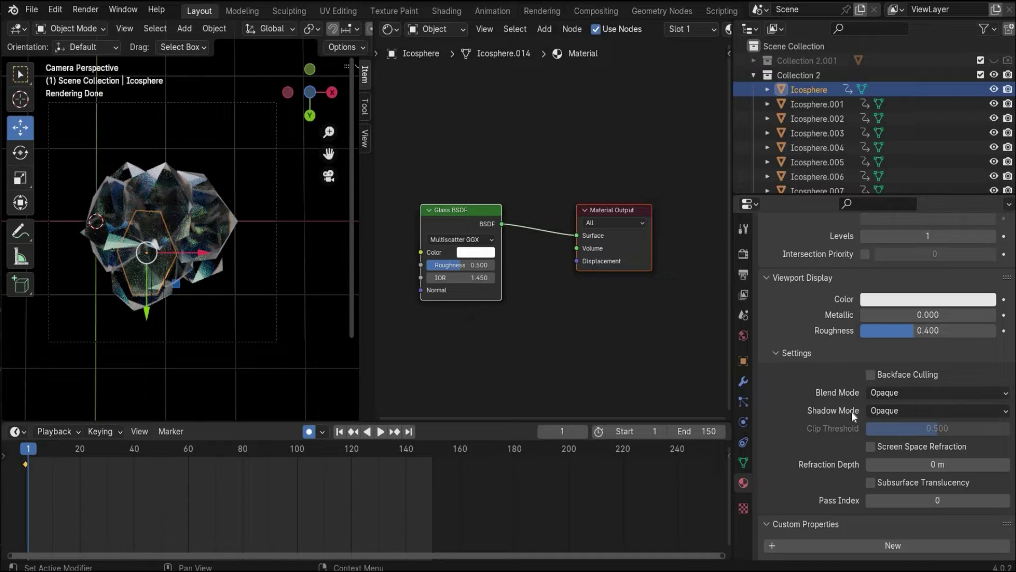
left_click(875, 448)
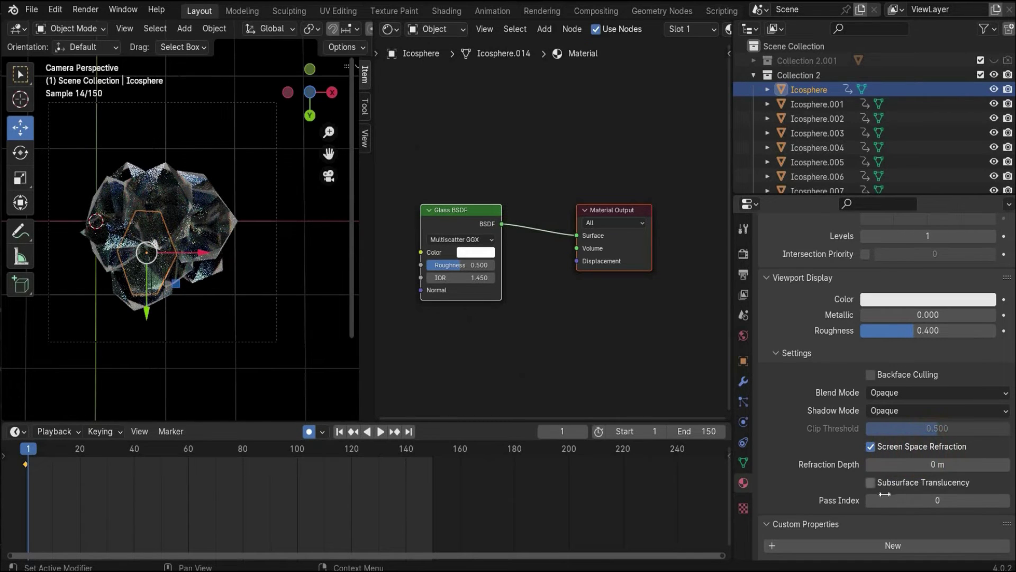
left_click(871, 482)
left_click(947, 466)
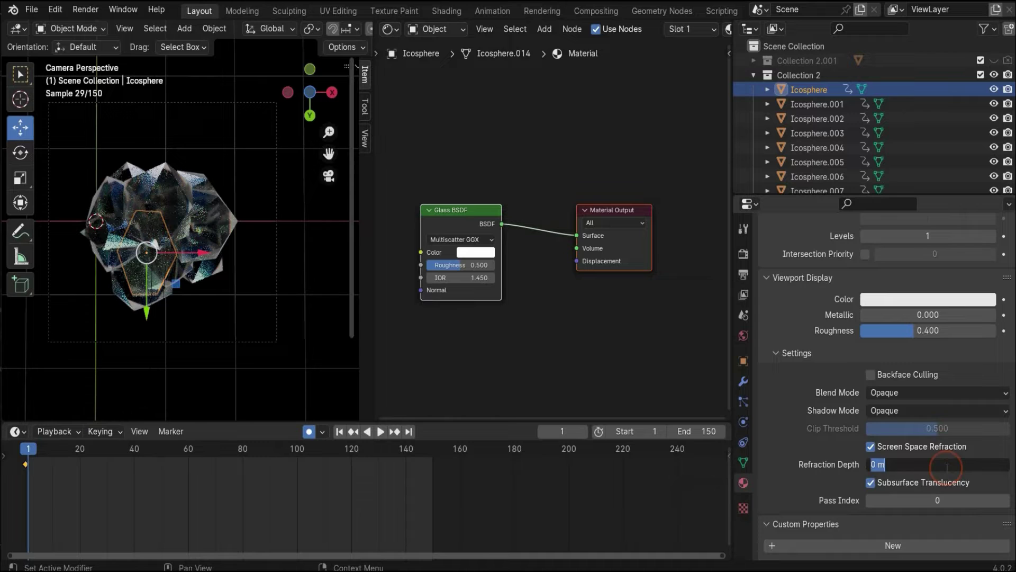
type("0.1")
key("Return")
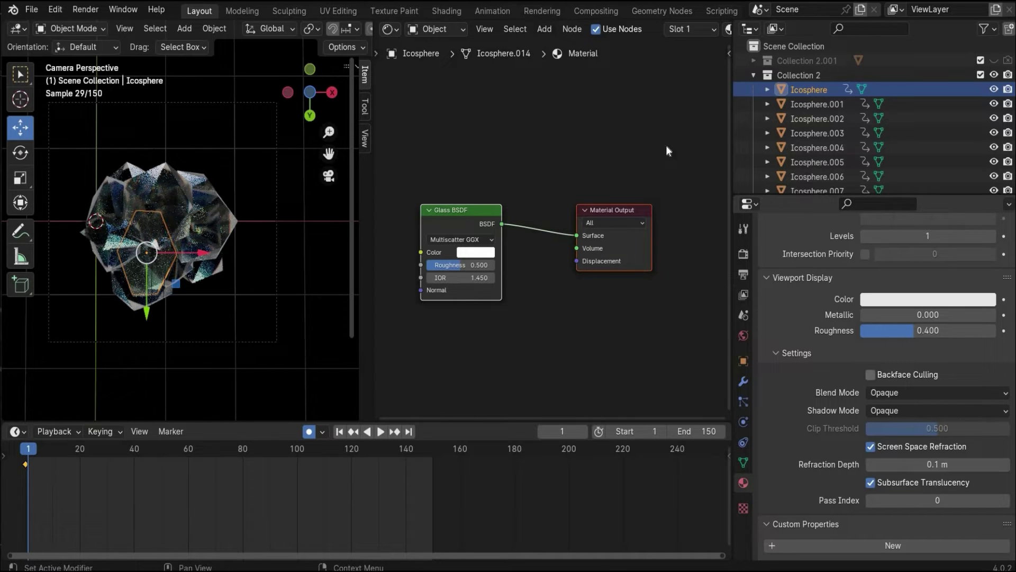
Widen the Shader Editor and assign the existing Material.001 to the Icosphere.
scroll(611, 287, "down", 1)
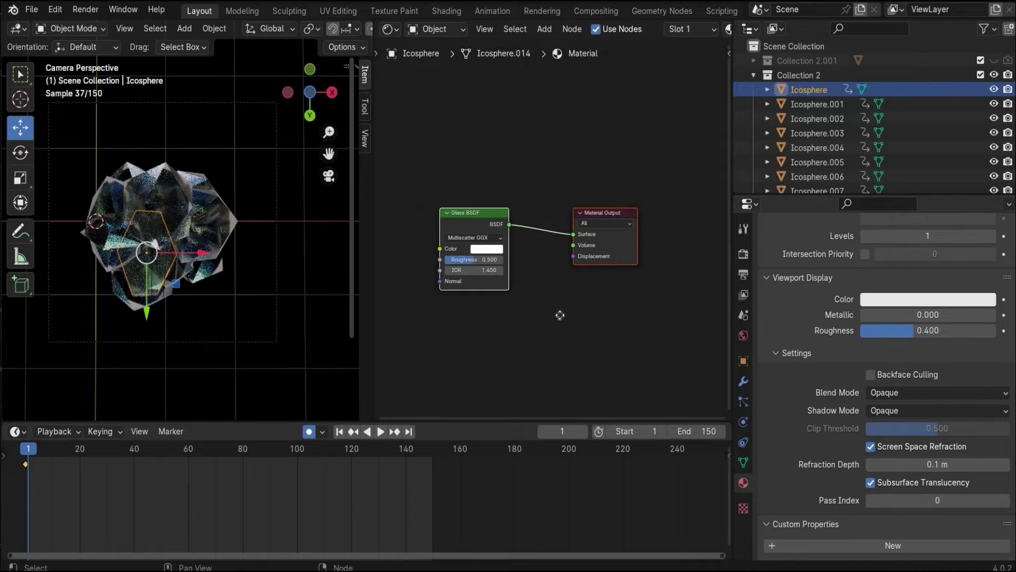
middle_click_drag(601, 286, 556, 312)
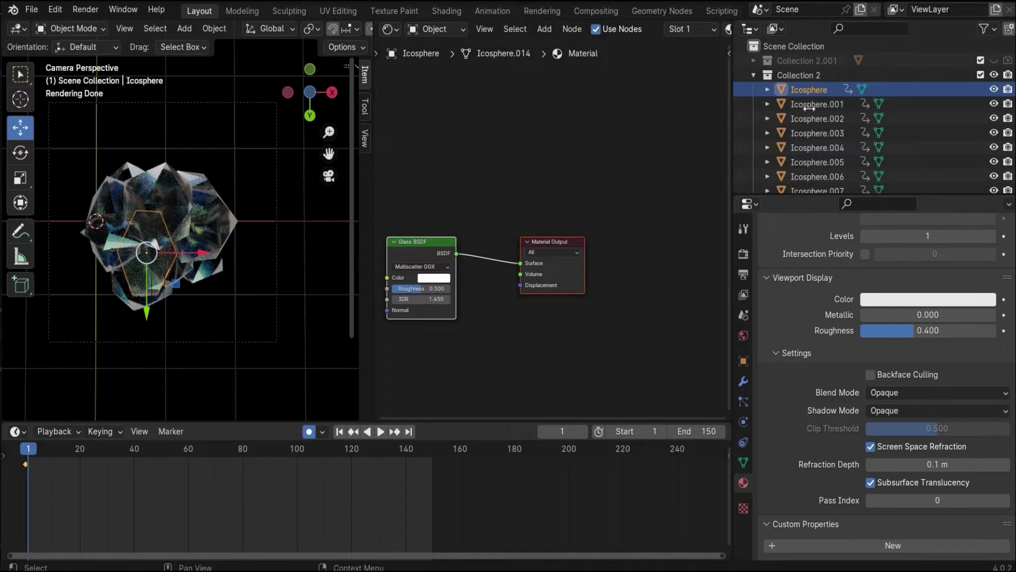
left_click_drag(733, 122, 808, 122)
left_click(732, 29)
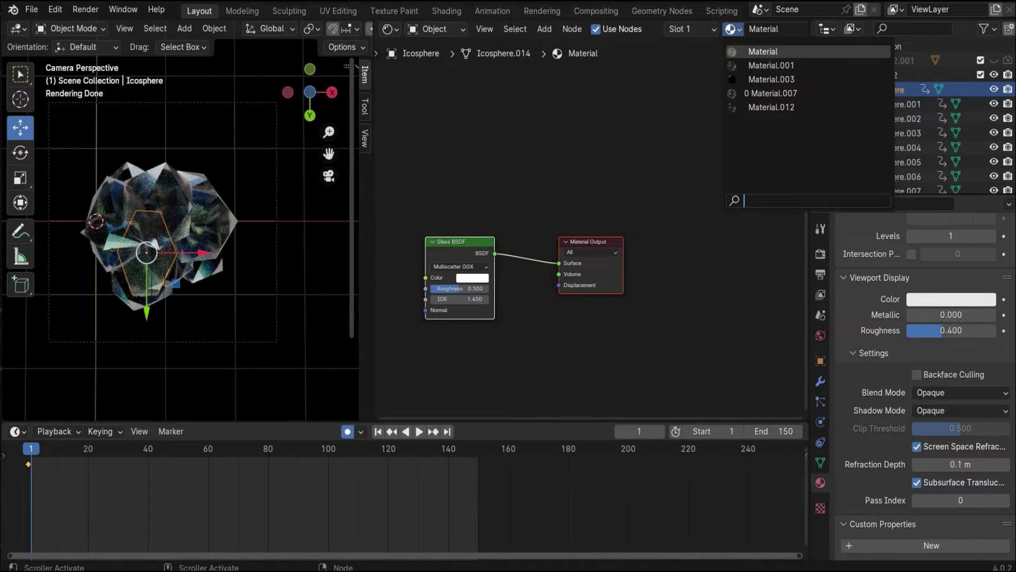
left_click(771, 65)
Examine the Material.001 node tree, especially the red, green and blue Glass BSDF nodes and their Add Shader connections.
middle_click_drag(660, 365, 691, 275)
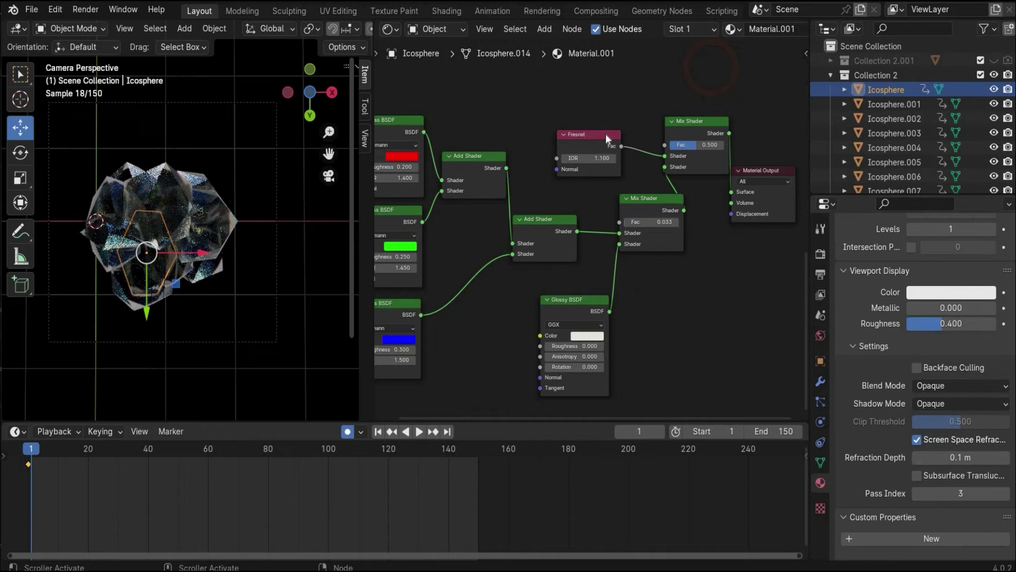
scroll(731, 281, "up", 2)
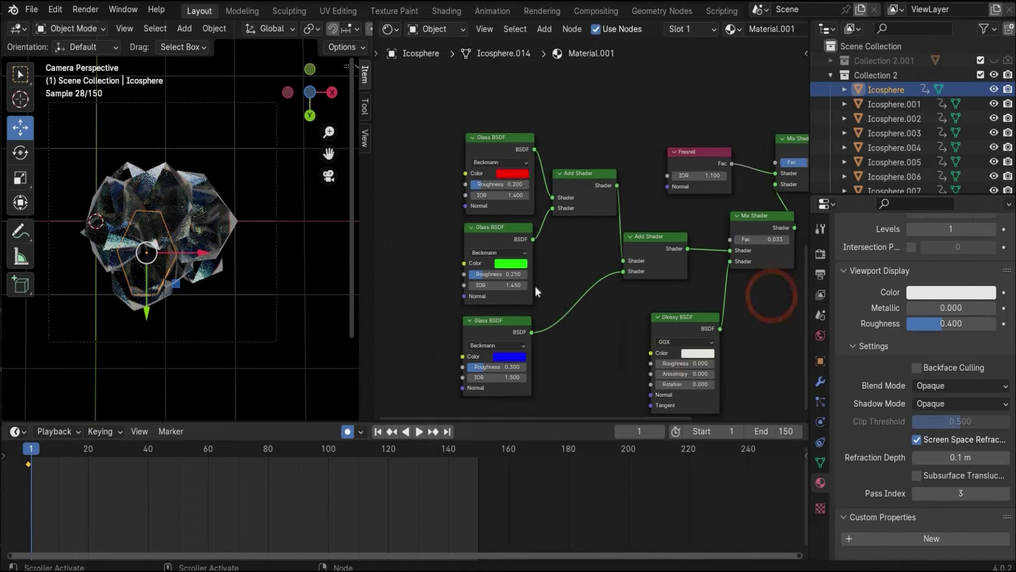
scroll(538, 257, "up", 1)
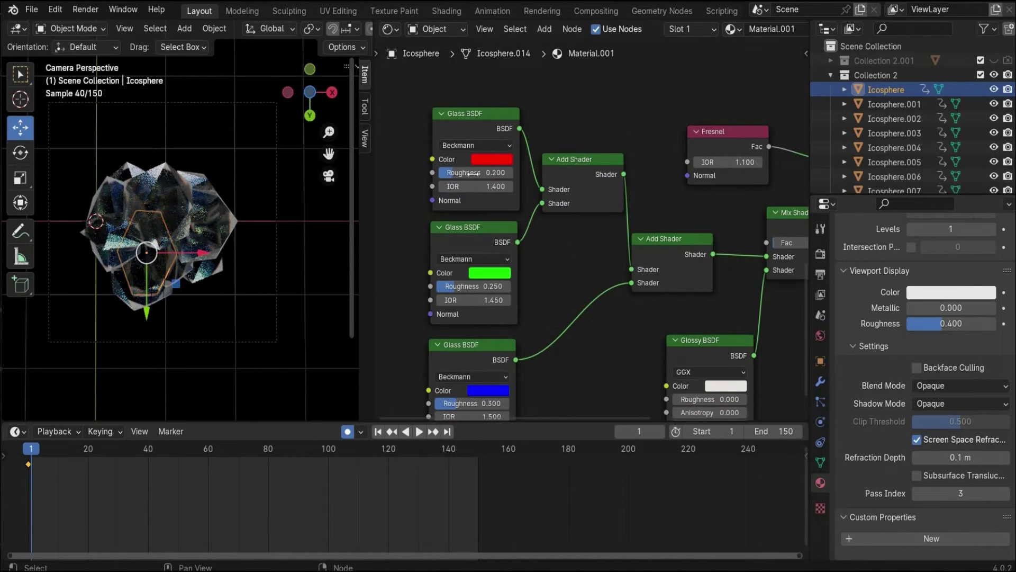
left_click(461, 113)
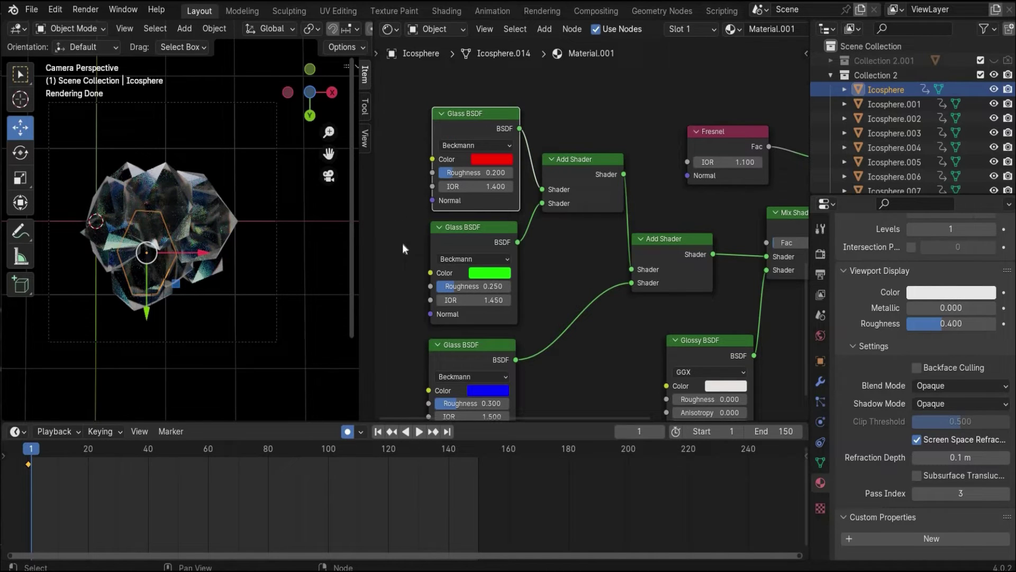
middle_click_drag(403, 243, 398, 204)
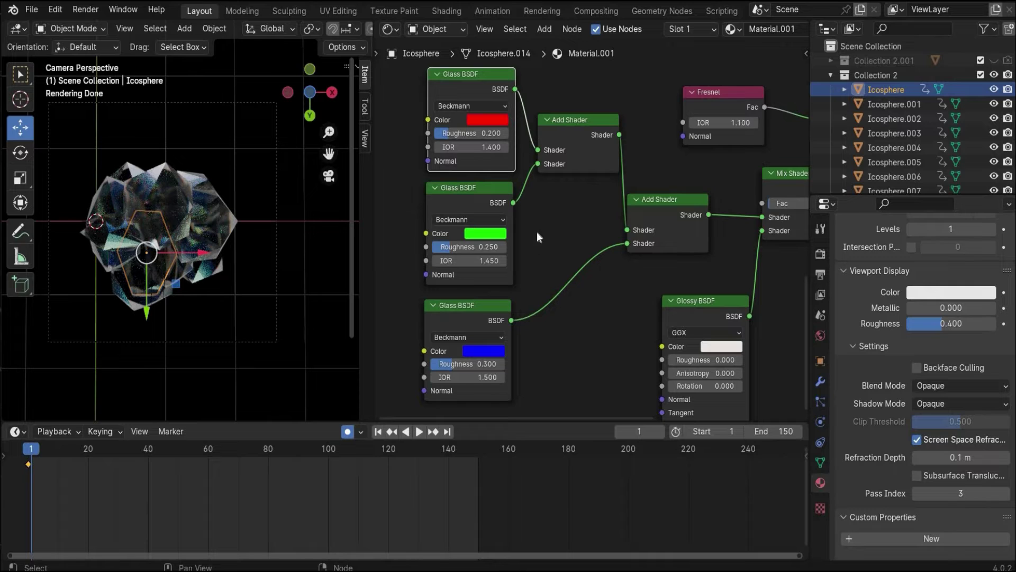
Detach the Glossy BSDF from the lower Mix Shader and reconnect it to that node's second Shader input.
middle_click_drag(543, 228, 487, 235)
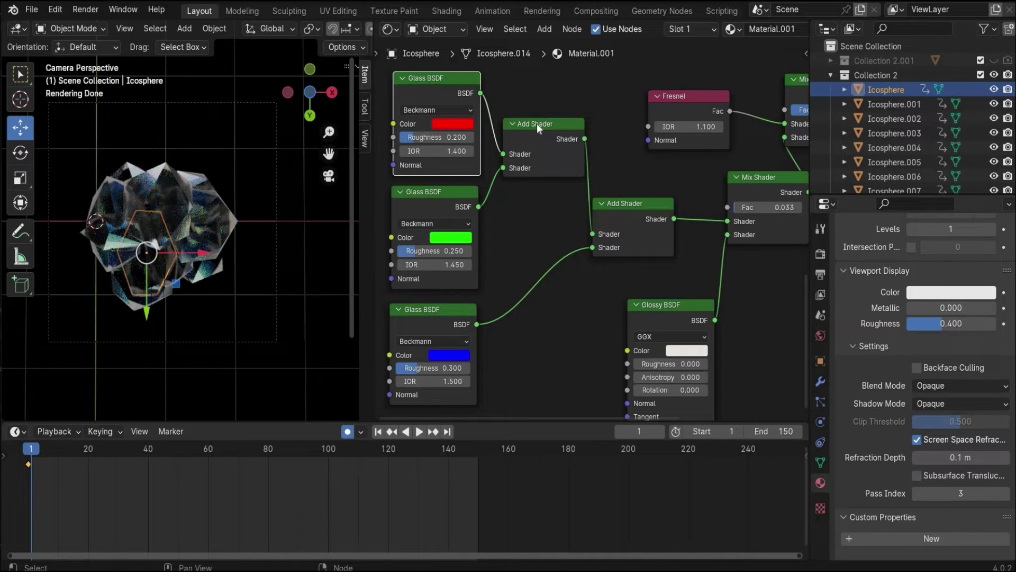
middle_click_drag(611, 171, 586, 180)
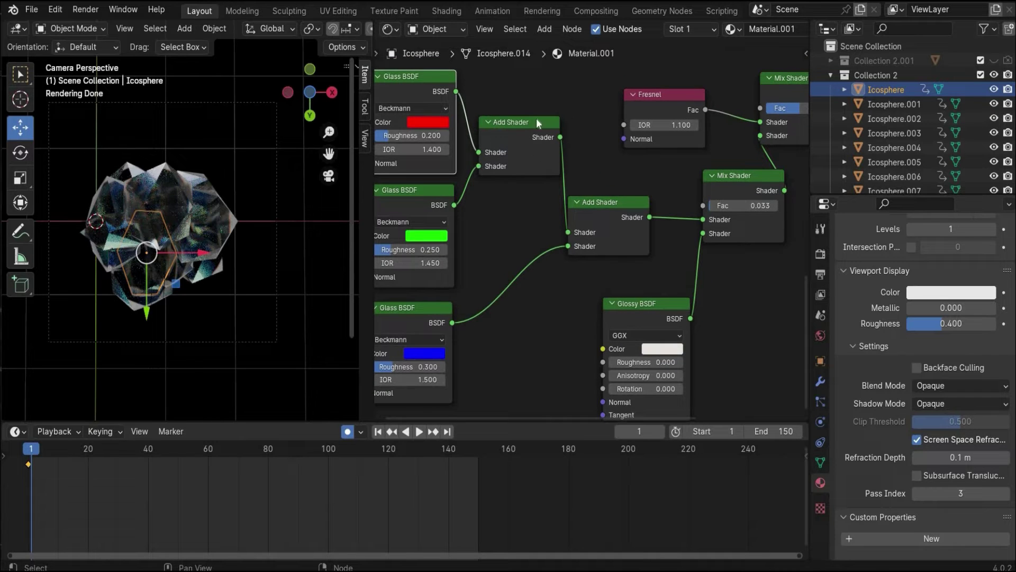
middle_click_drag(611, 211, 588, 210)
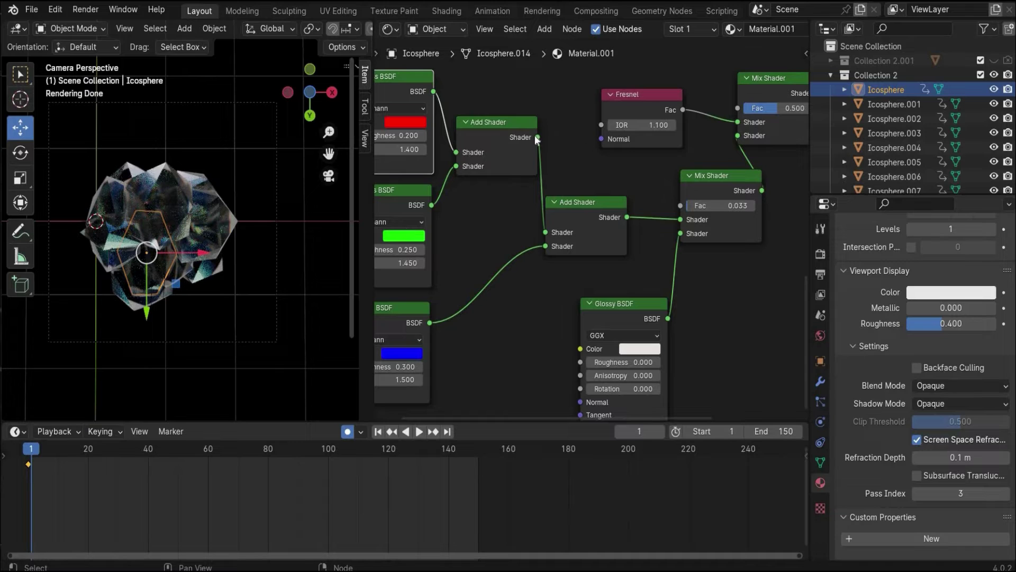
middle_click_drag(611, 172, 633, 190)
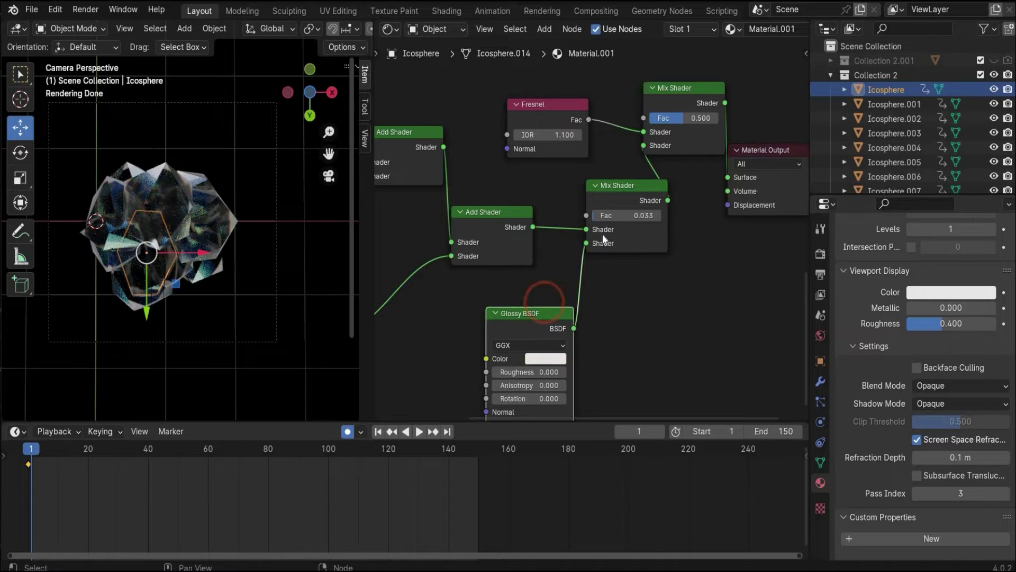
left_click_drag(586, 243, 570, 252)
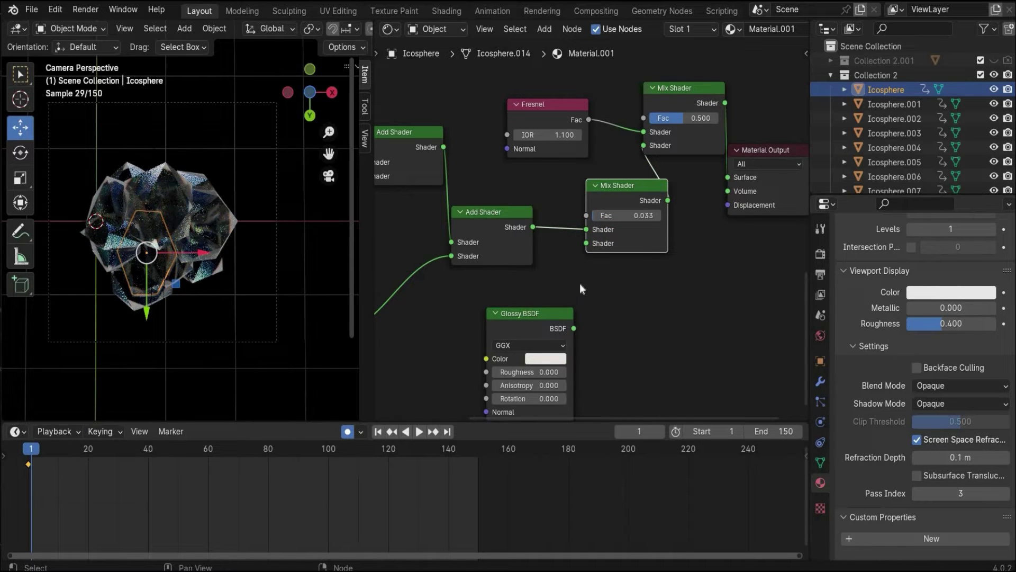
left_click_drag(574, 329, 586, 244)
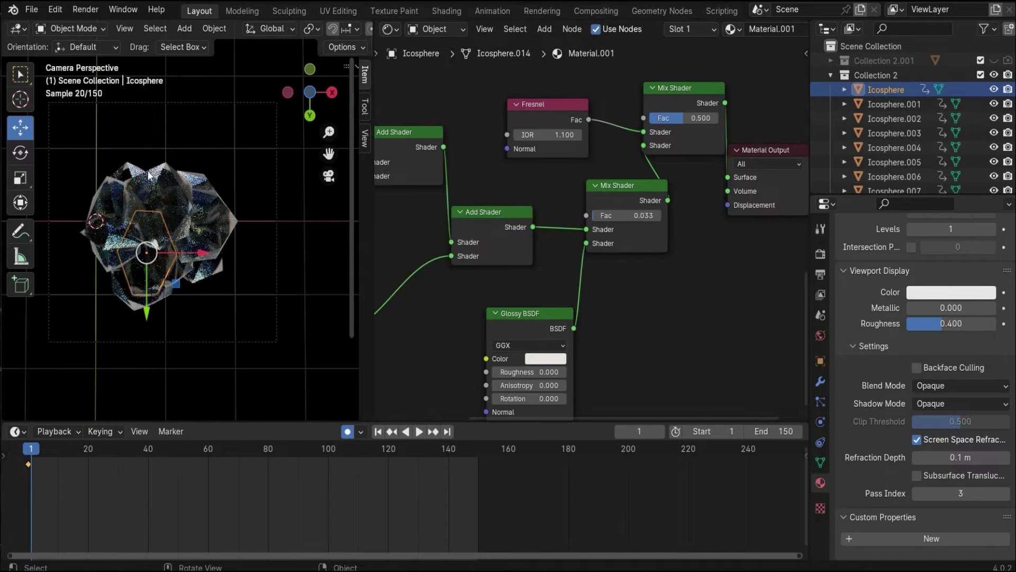
Inspect the Glossy BSDF settings and the Fac value of the Mix Shader it feeds.
middle_click_drag(461, 350, 465, 303)
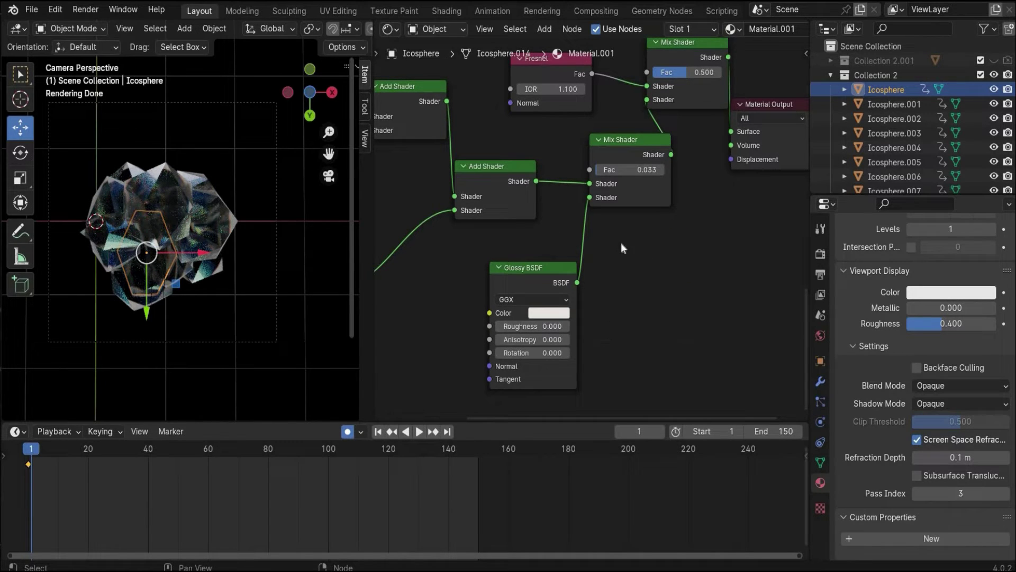
key("KP_Decimal")
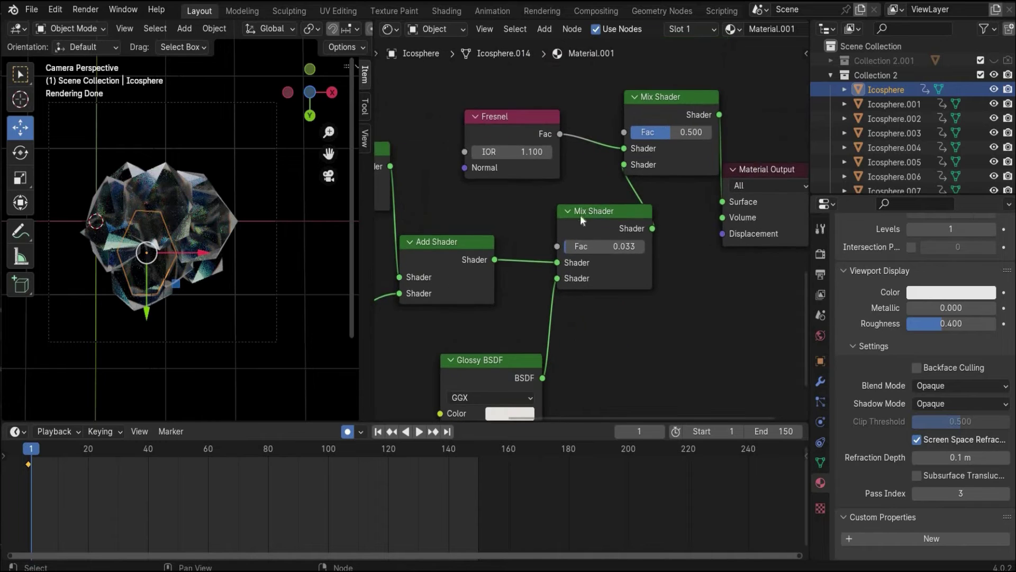
scroll(595, 241, "up", 2)
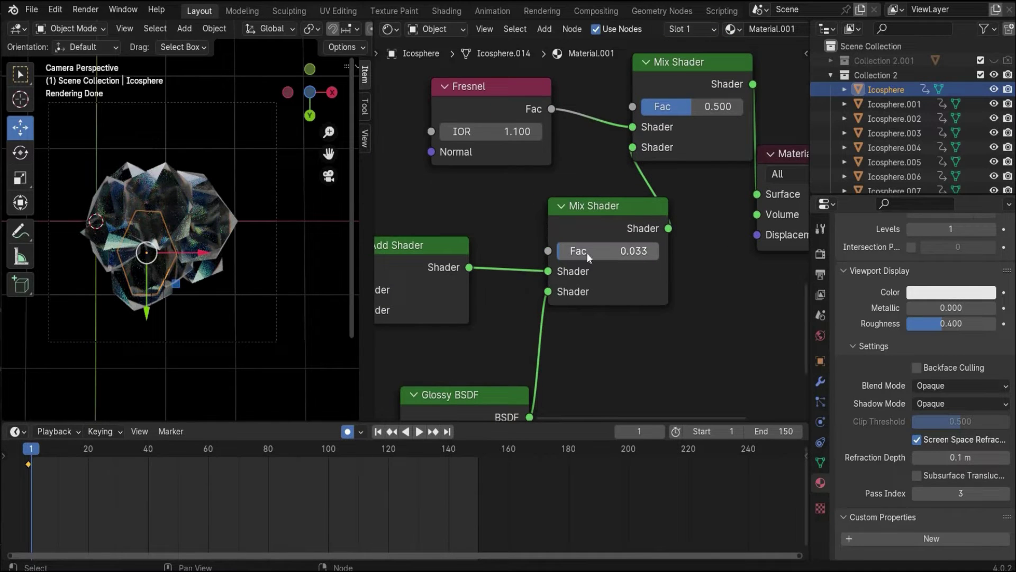
mouse_move(570, 253)
left_mouse_down()
mouse_move(661, 252)
mouse_move(561, 251)
left_mouse_up()
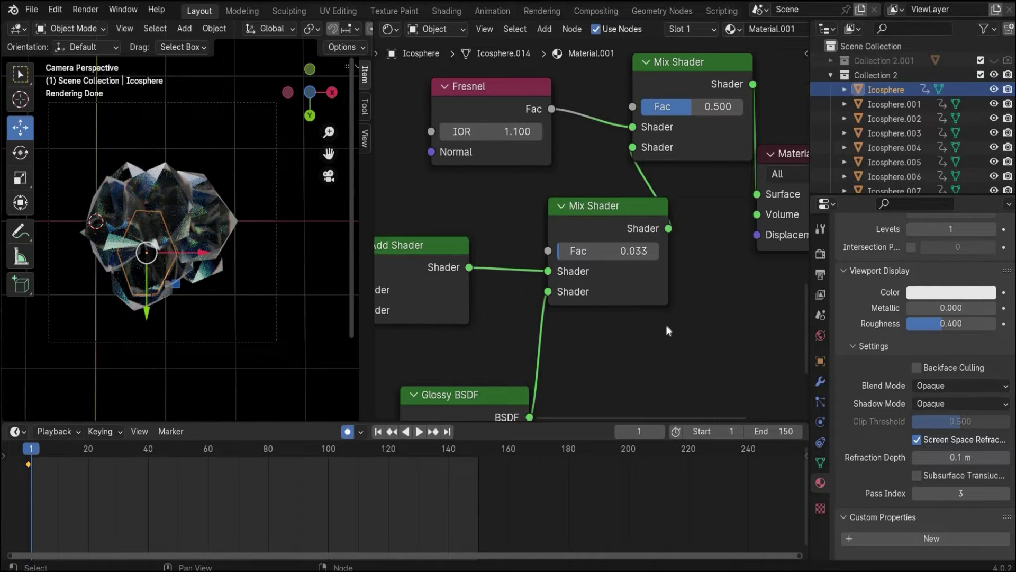
Disconnect the Fresnel node from the final Mix Shader and reconnect its Fac output to the first Shader input.
middle_click_drag(720, 290, 678, 358)
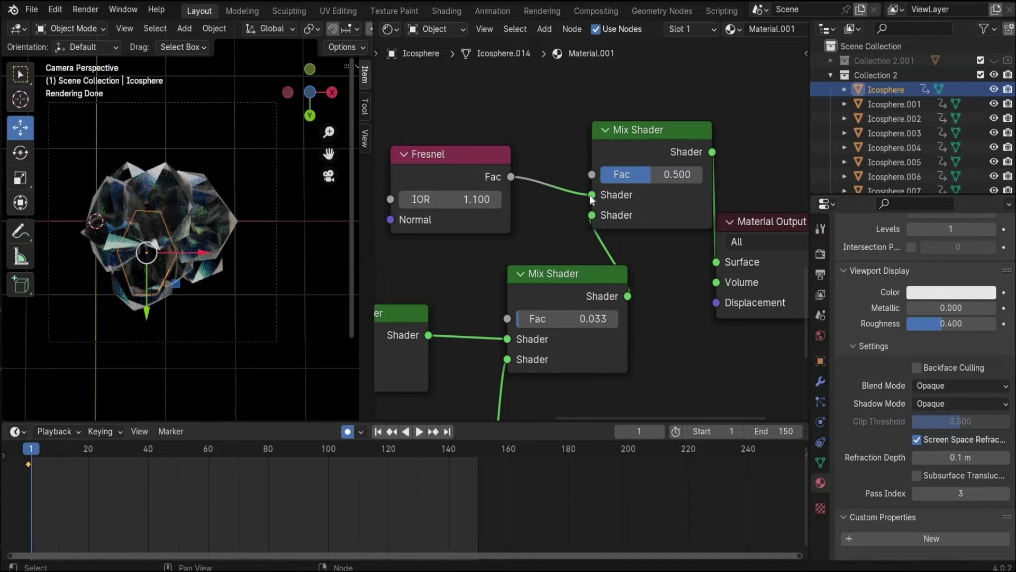
left_click_drag(591, 194, 561, 212)
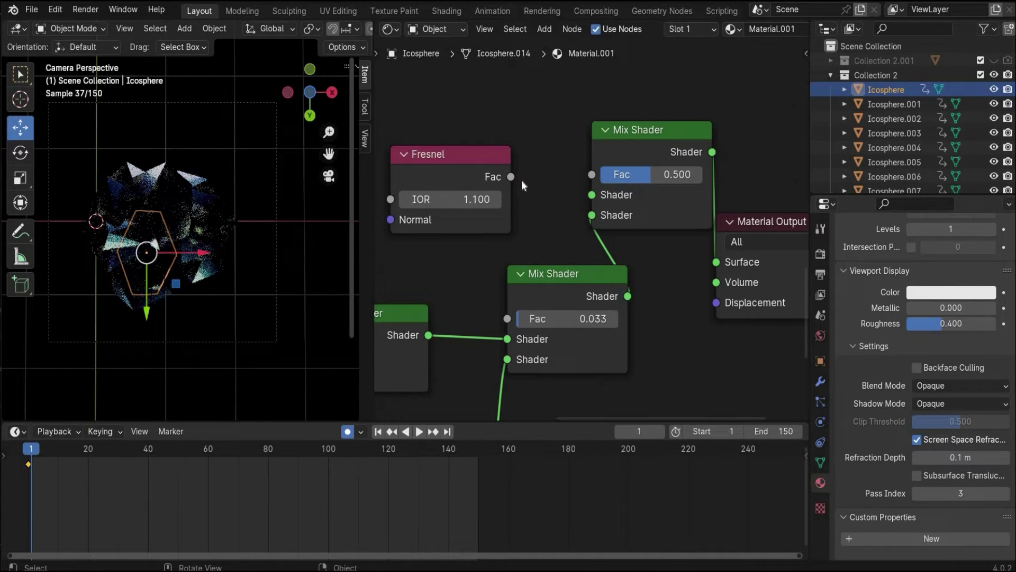
left_click_drag(511, 177, 594, 196)
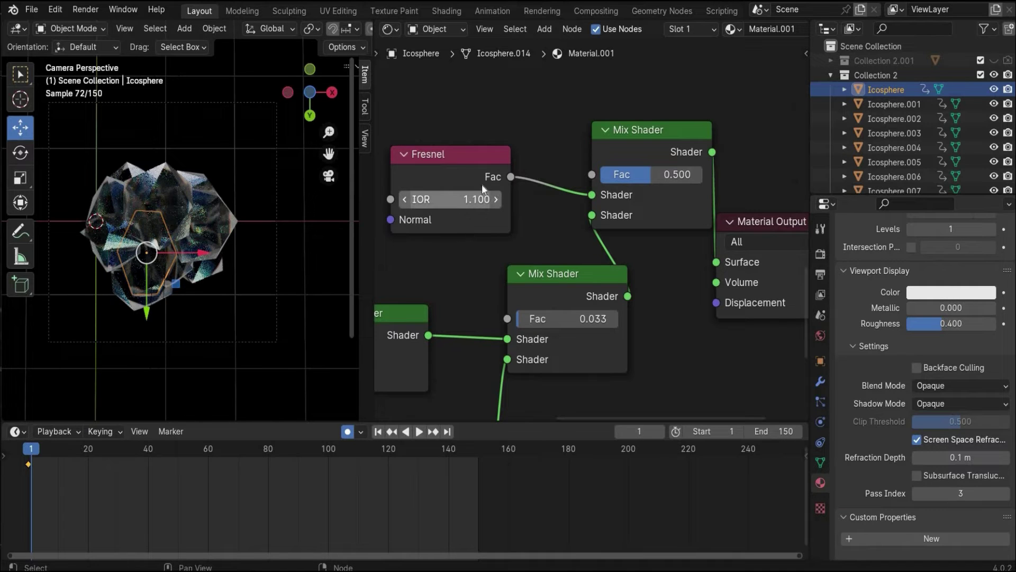
Move the Material Output node slightly up and further away from the final Mix Shader.
scroll(488, 230, "right", 5)
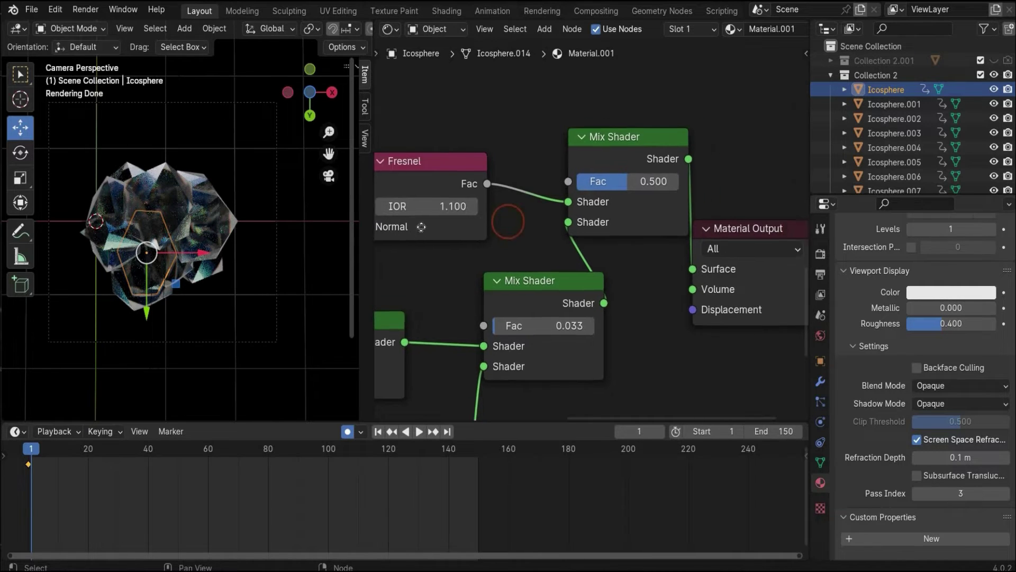
left_click_drag(661, 235, 694, 193)
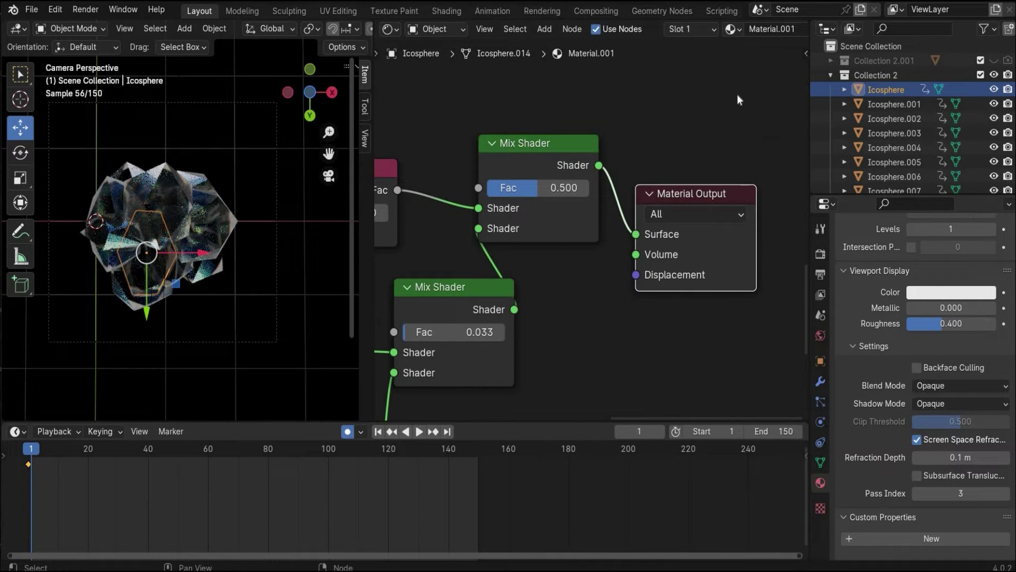
scroll(650, 113, "down", 2)
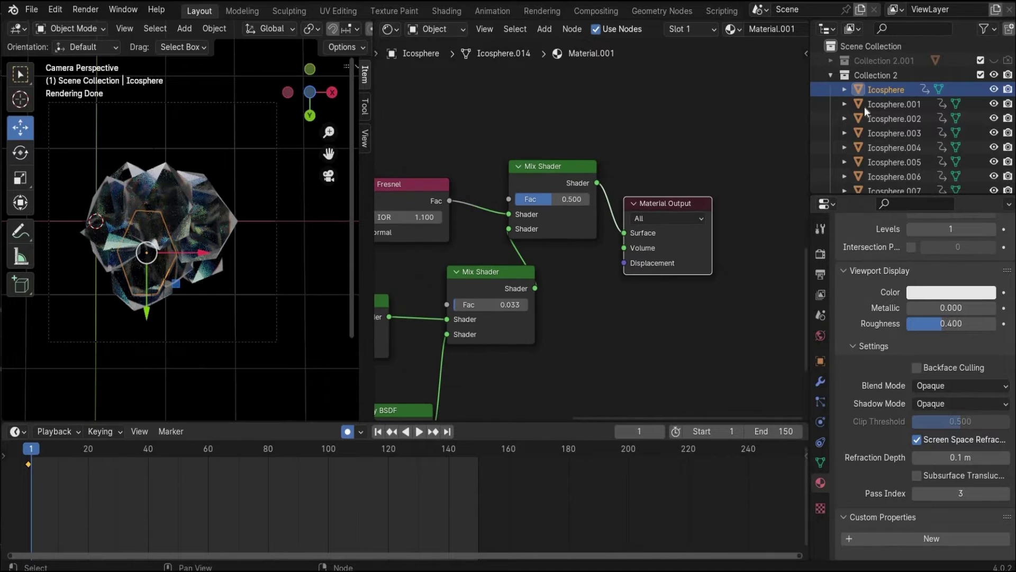
scroll(891, 102, "down", 5)
scroll(891, 77, "up", 5)
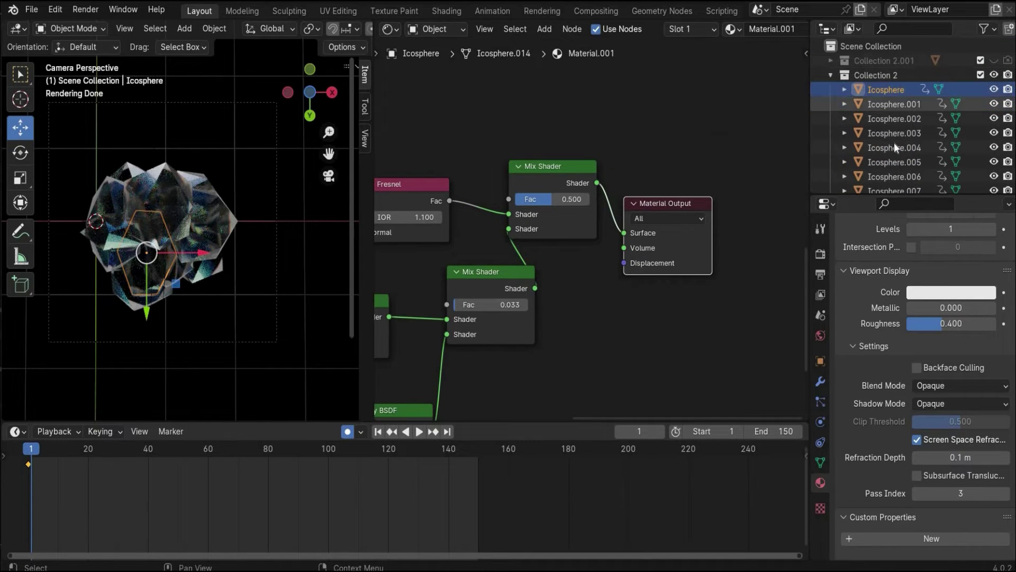
Switch the Shader Editor to the World node tree and connect the Background node to the World Output's Surface input.
left_click(447, 30)
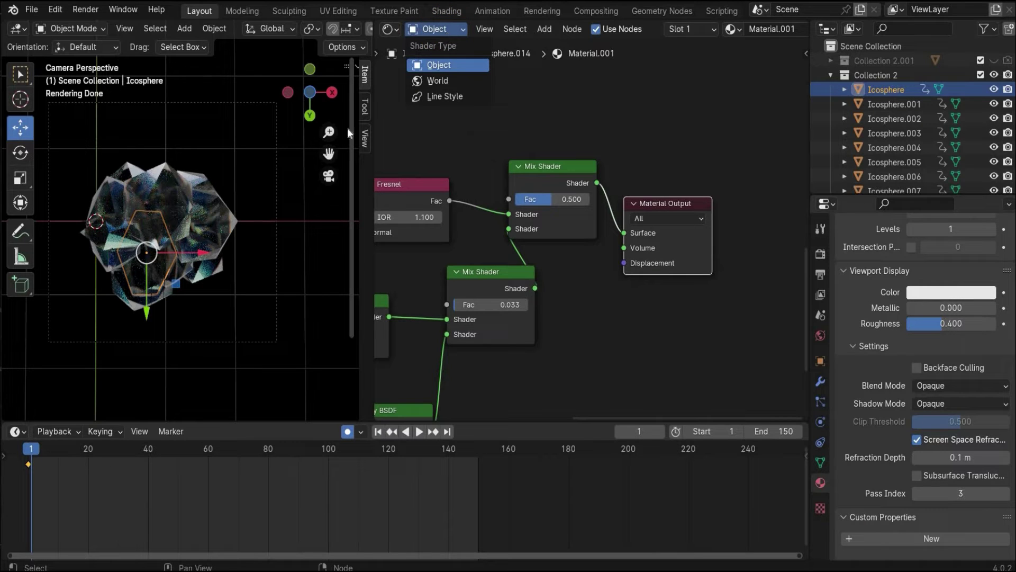
left_click(405, 71)
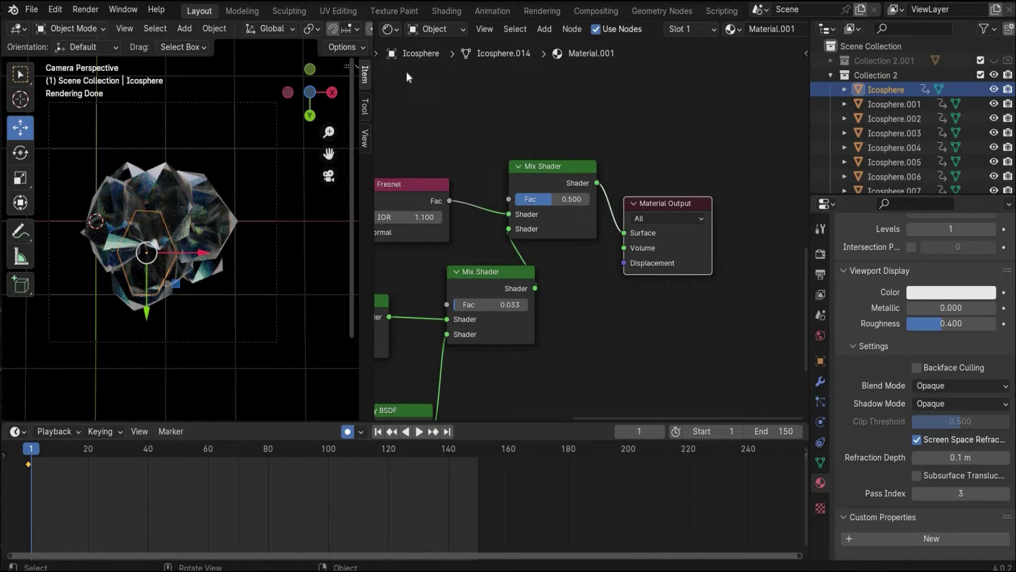
left_click(426, 30)
left_click(435, 77)
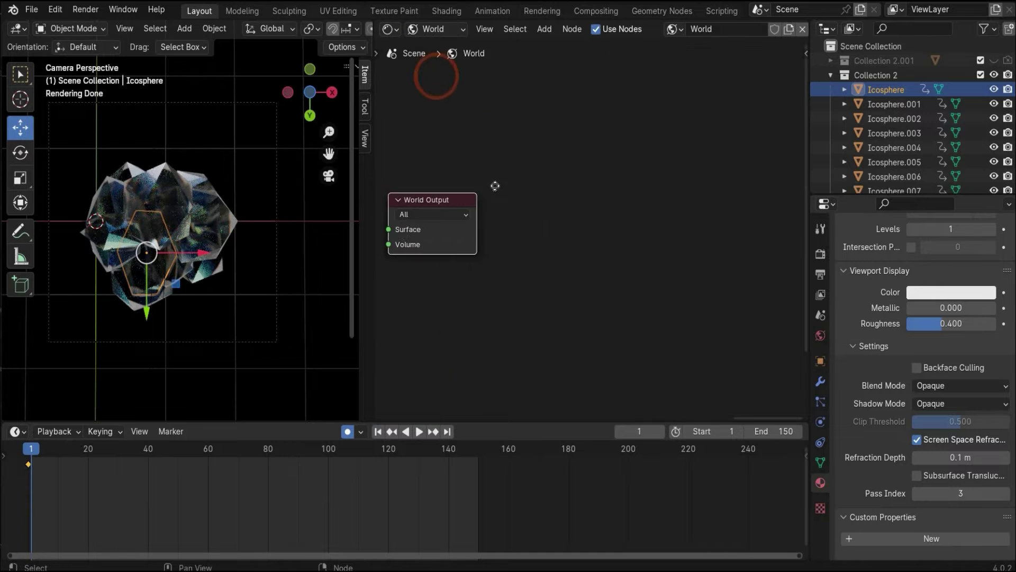
scroll(495, 186, "down", 5)
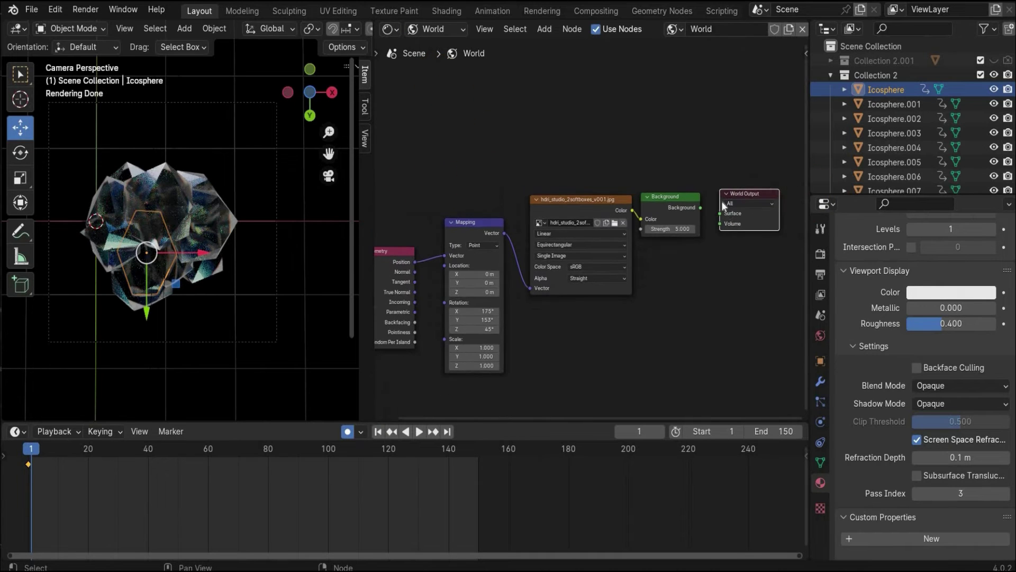
scroll(756, 248, "up", 3)
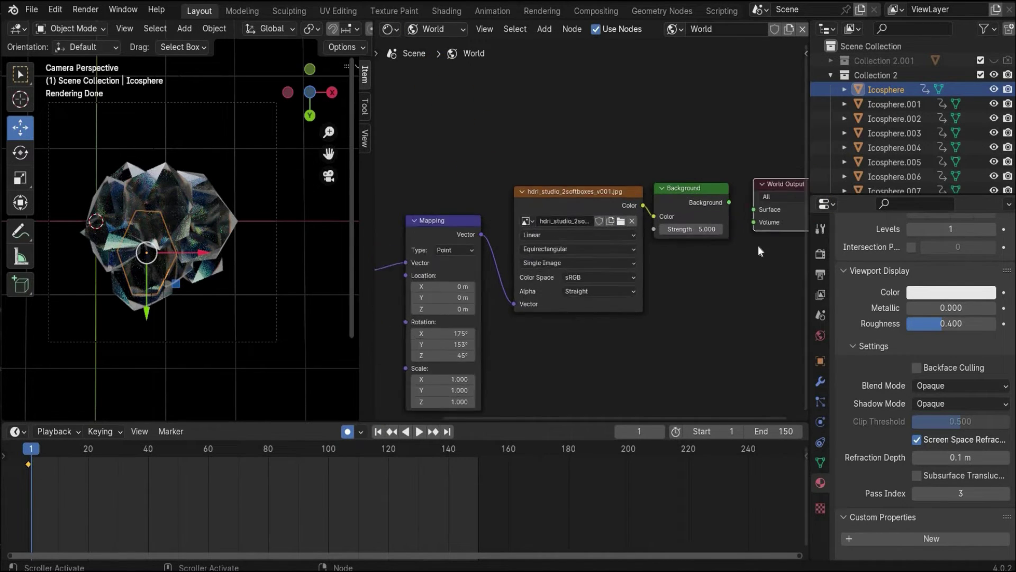
left_click_drag(688, 207, 715, 216)
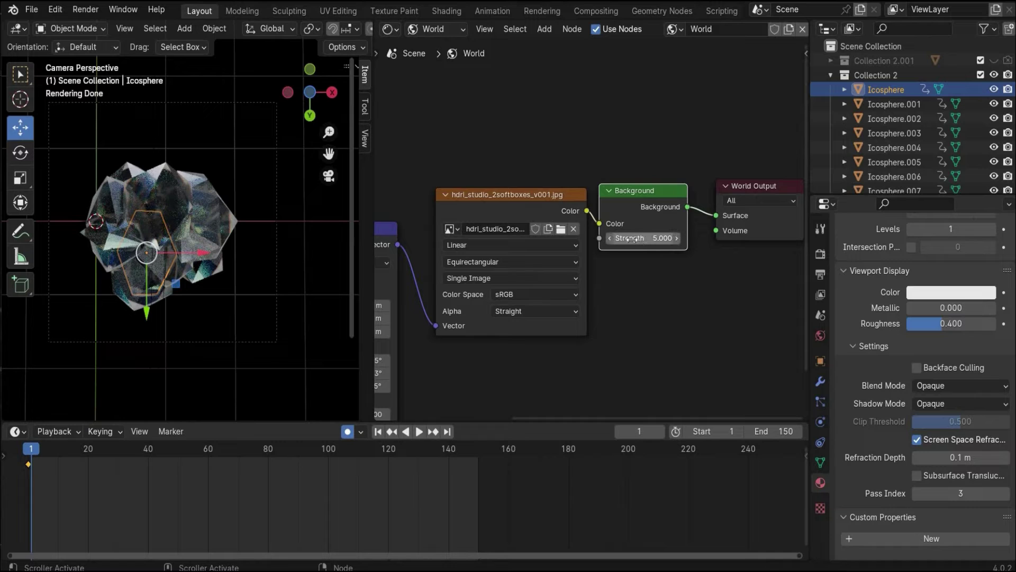
Test the World Background node with a Strength of 0 and return it to 5.
left_click(651, 238)
type("0")
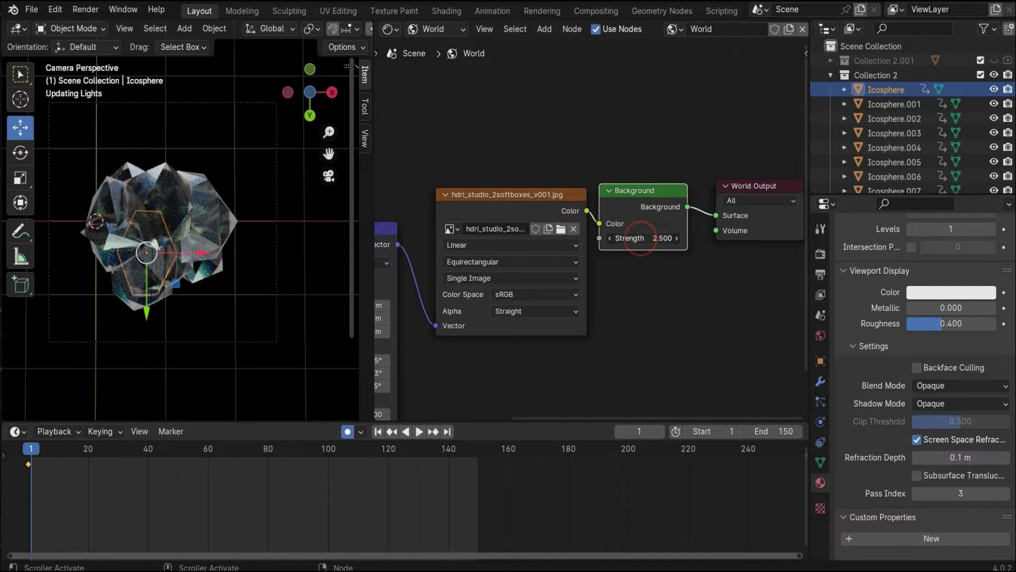
key("Return")
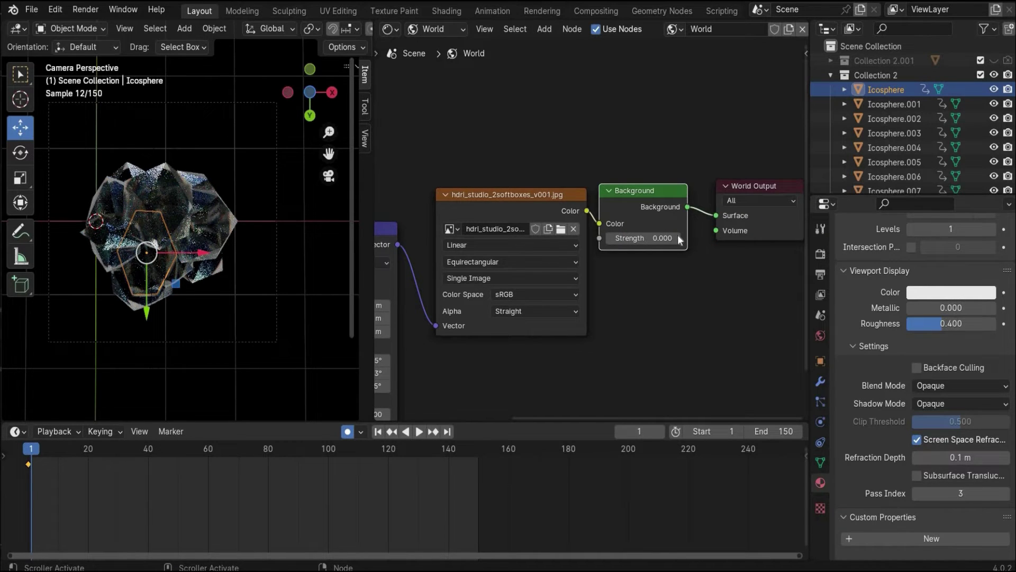
left_click_drag(670, 239, 662, 238)
left_click(662, 238)
type("5")
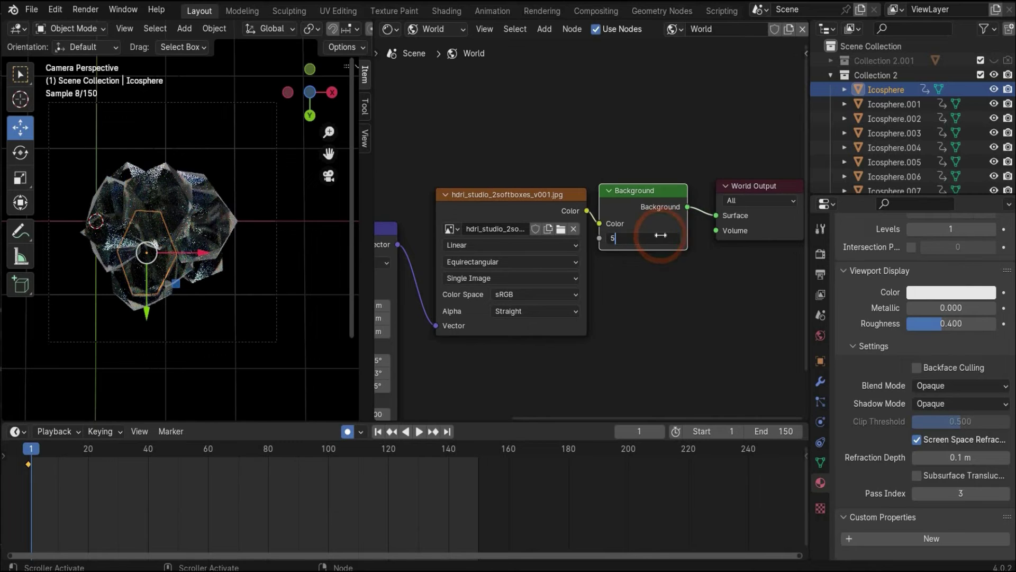
key("Return")
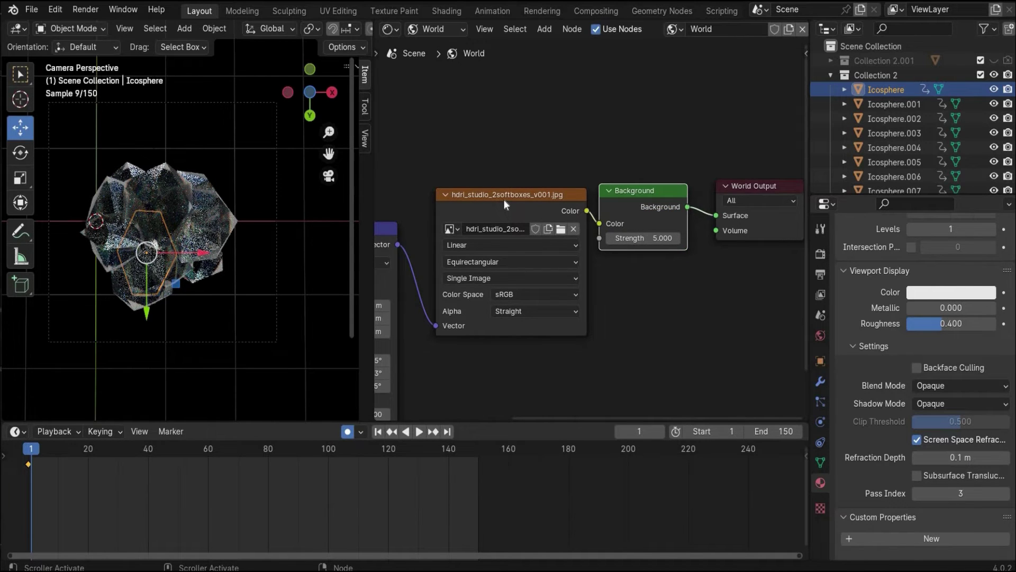
Browse the HDRI folder for the environment texture and open hdri_studio_2softboxes_v001.jpg.
middle_click_drag(559, 341, 583, 332)
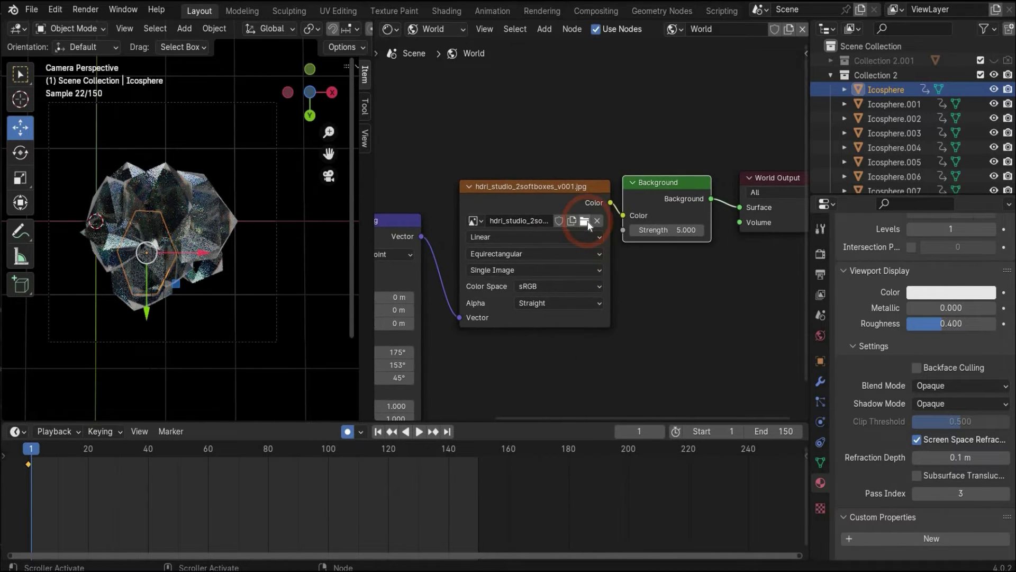
left_click(585, 220)
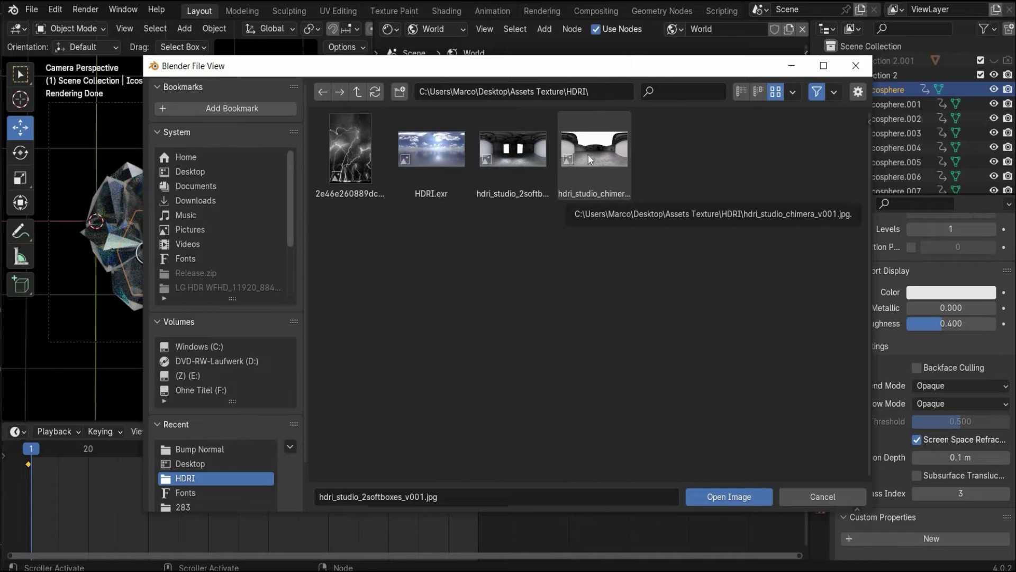
key("Return")
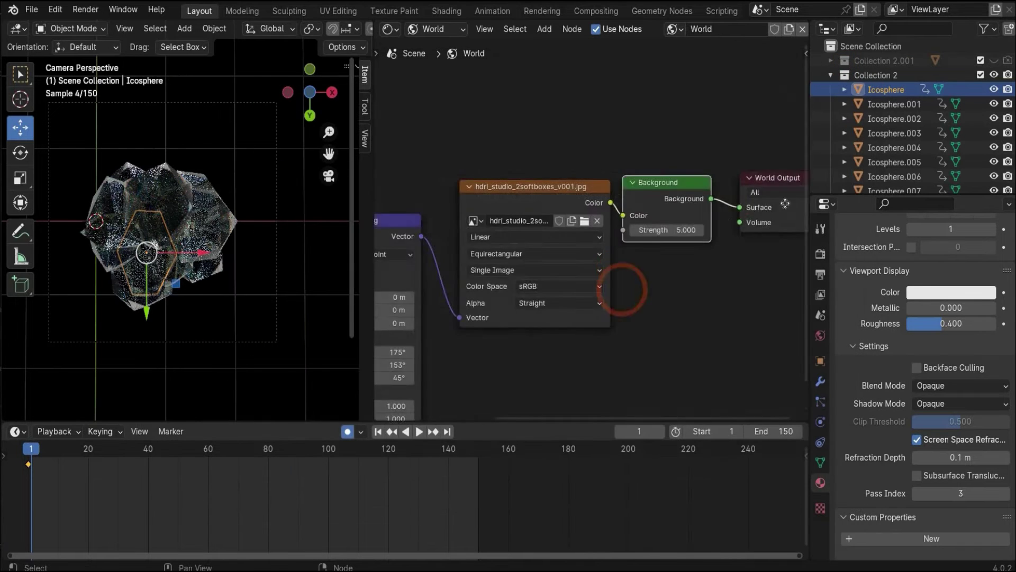
Hide the Plane backdrop in the viewport to expose the HDRI environment behind the crystal.
middle_click_drag(465, 197, 482, 191)
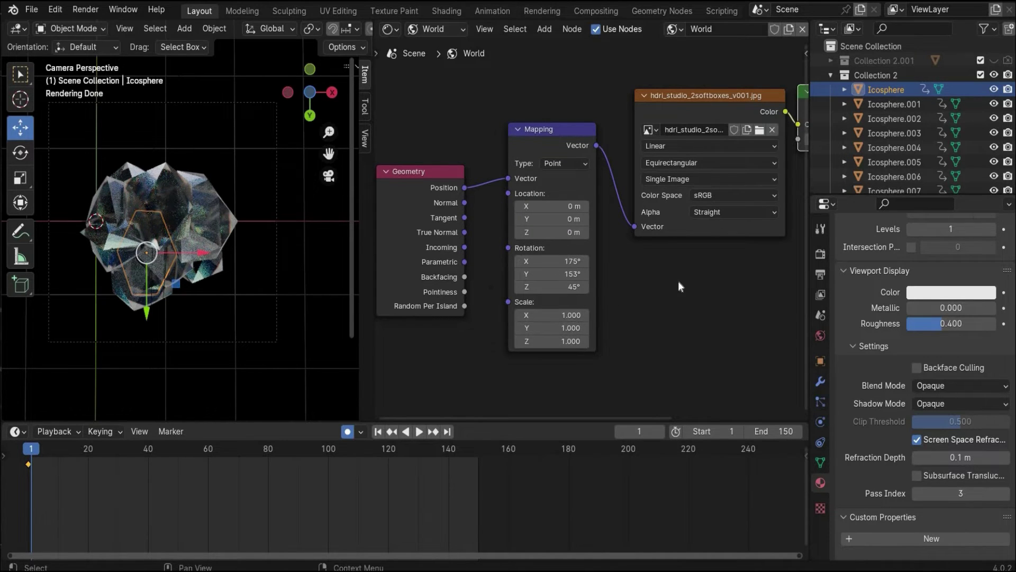
scroll(881, 176, "down", 5)
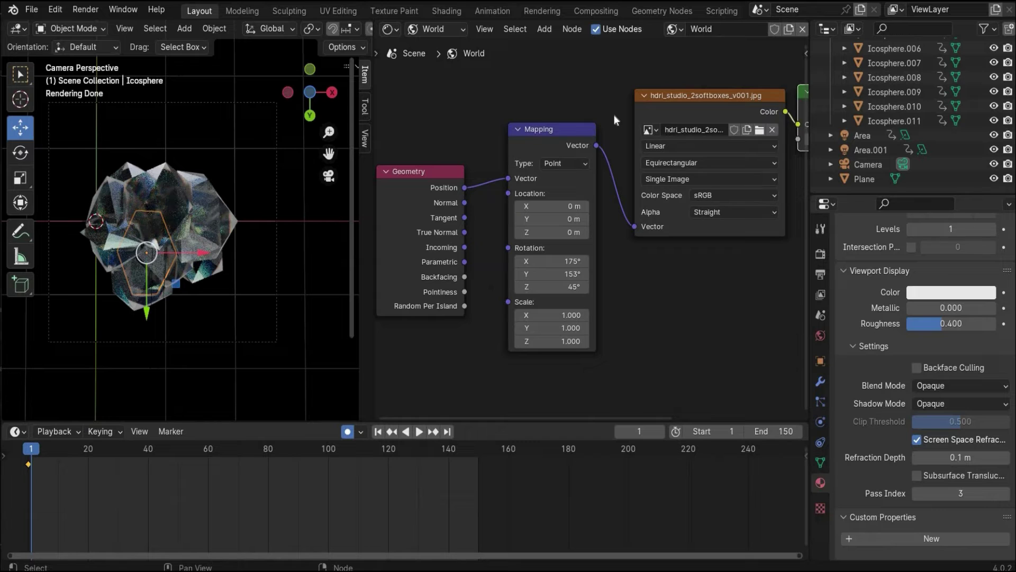
left_click(995, 178)
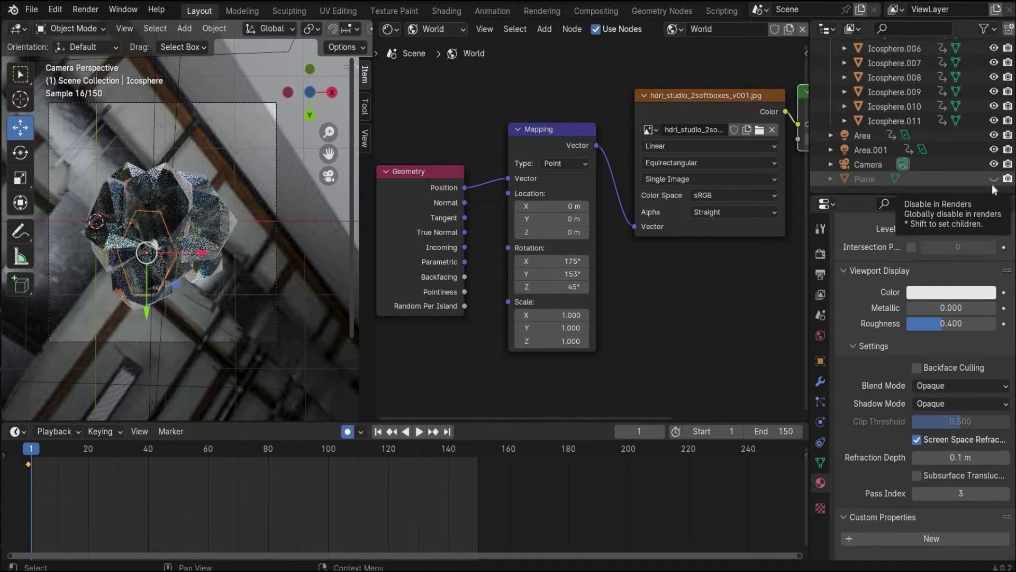
Try an X rotation of 165° on the World Mapping node and undo it.
mouse_move(550, 261)
left_mouse_down()
mouse_move(587, 261)
mouse_move(535, 261)
left_mouse_up()
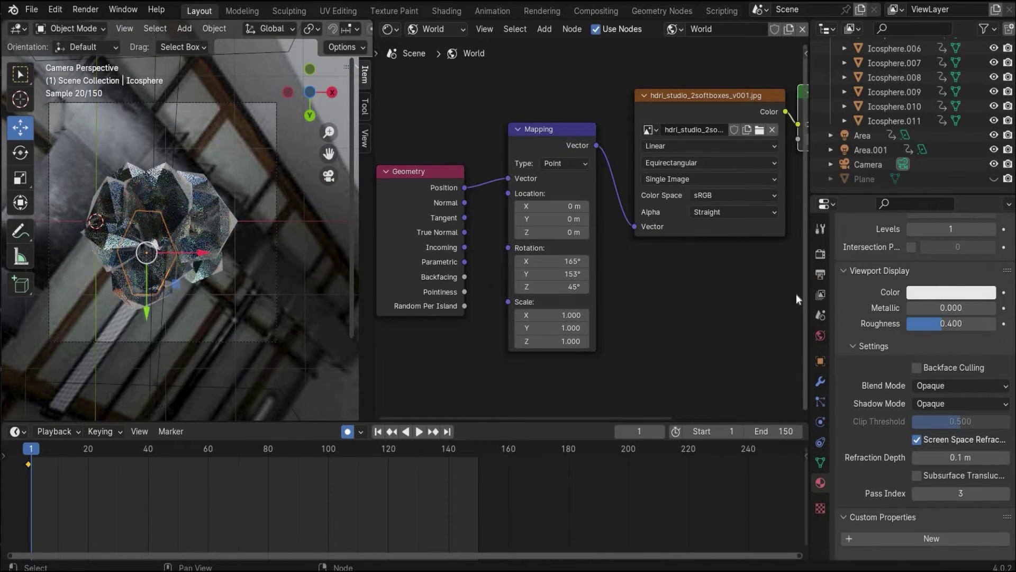
key("ctrl+z")
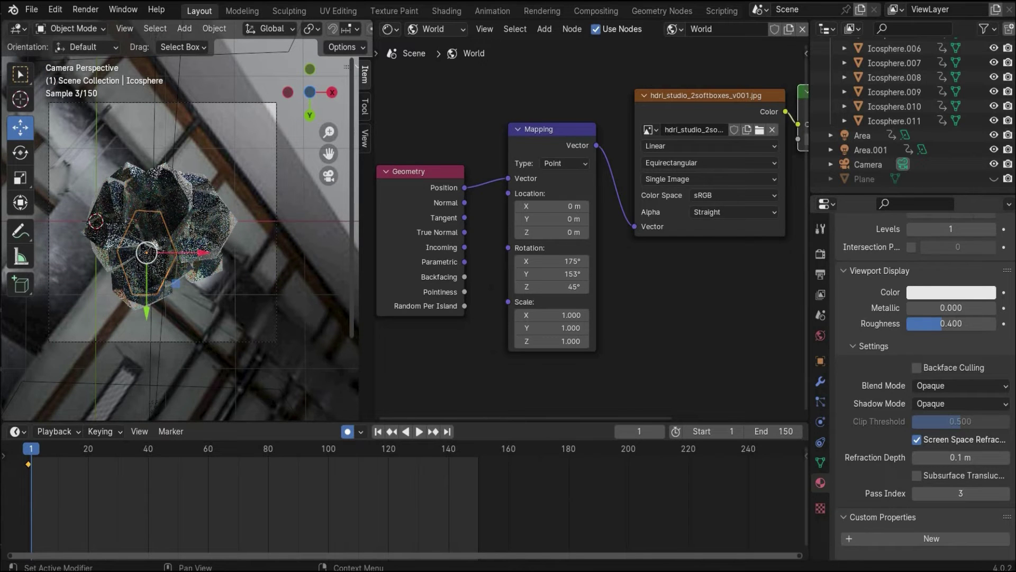
Unhide the Plane backdrop, switch the node editor from world to object shaders and display the Plane's material.
left_click(994, 179)
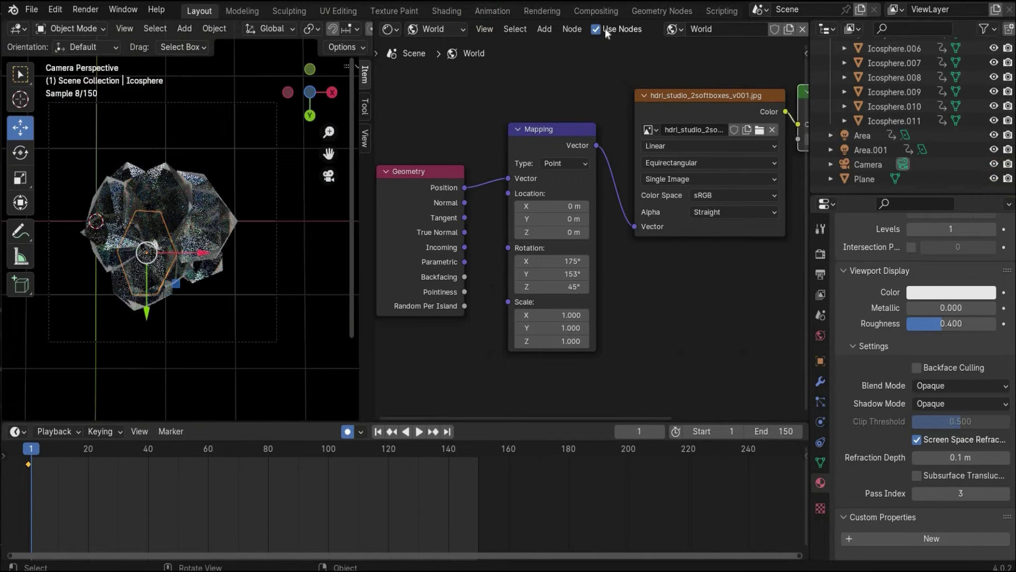
left_click(432, 29)
left_click(427, 62)
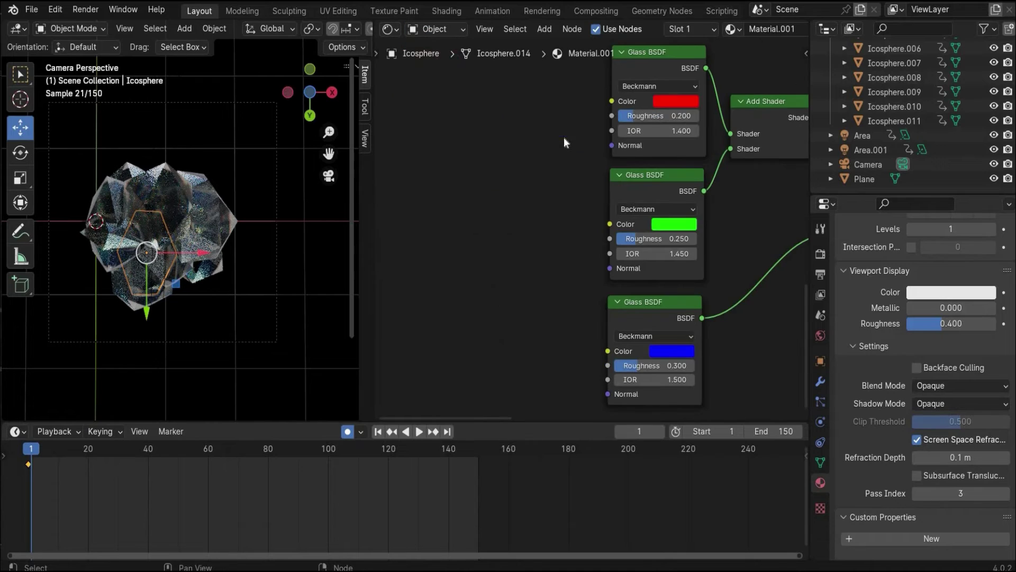
left_click(861, 175)
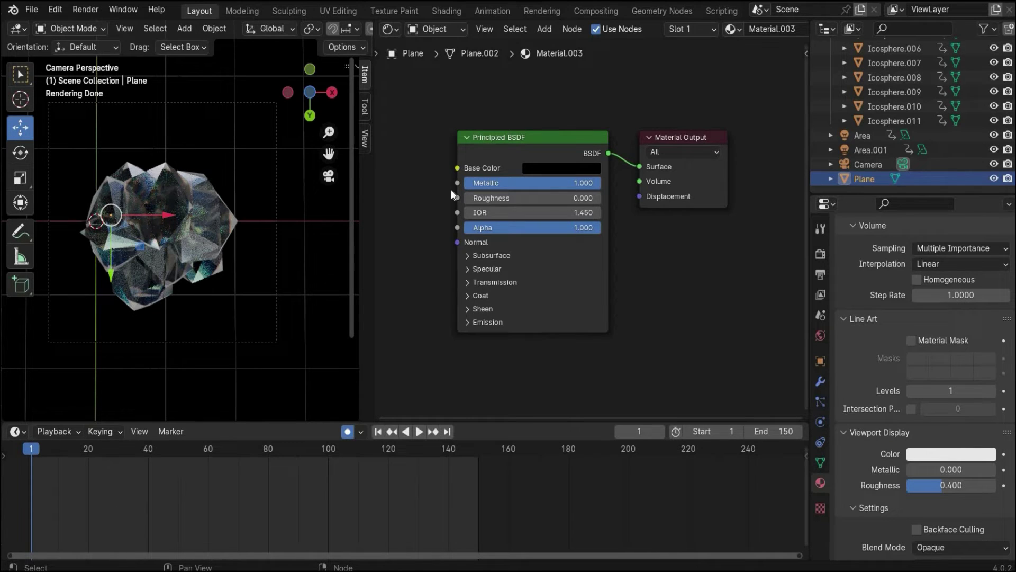
scroll(605, 203, "up", 2)
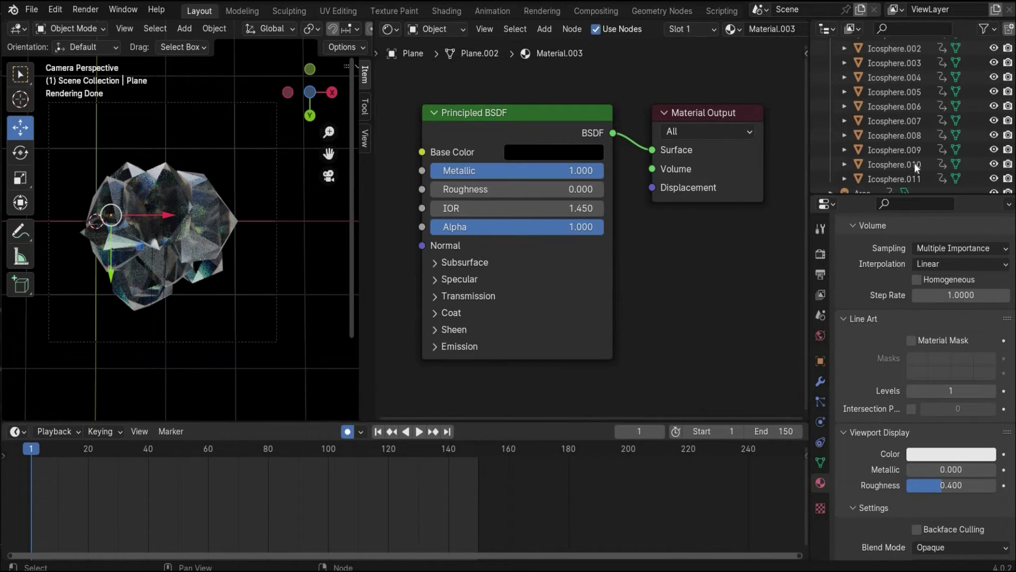
Select every icosphere in Collection 2, from Icosphere through Icosphere.011, and join them into a single object.
scroll(906, 160, "up", 1)
scroll(899, 151, "down", 2)
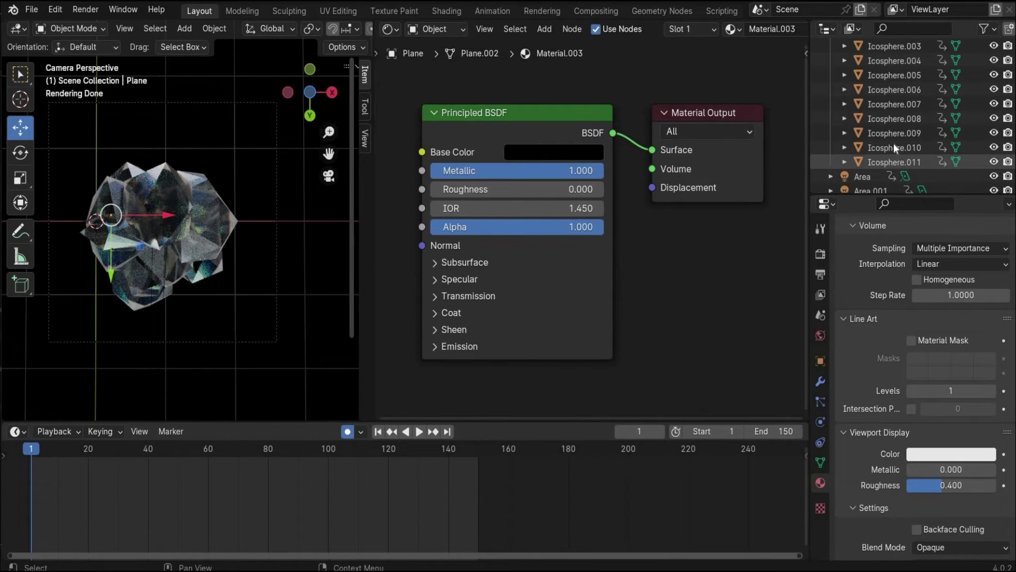
left_click(893, 144)
scroll(876, 97, "up", 5)
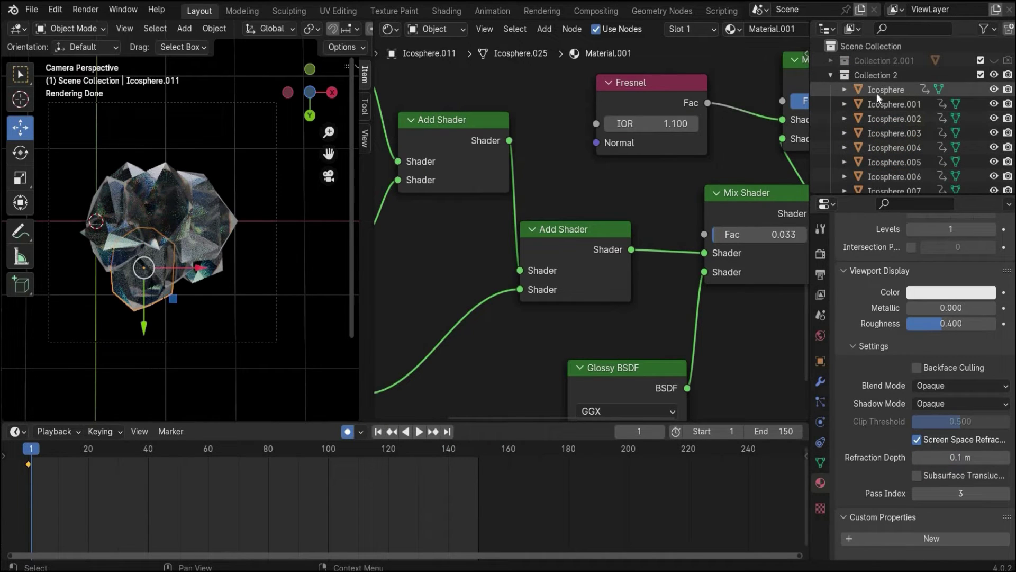
left_click(877, 94)
scroll(884, 139, "down", 5)
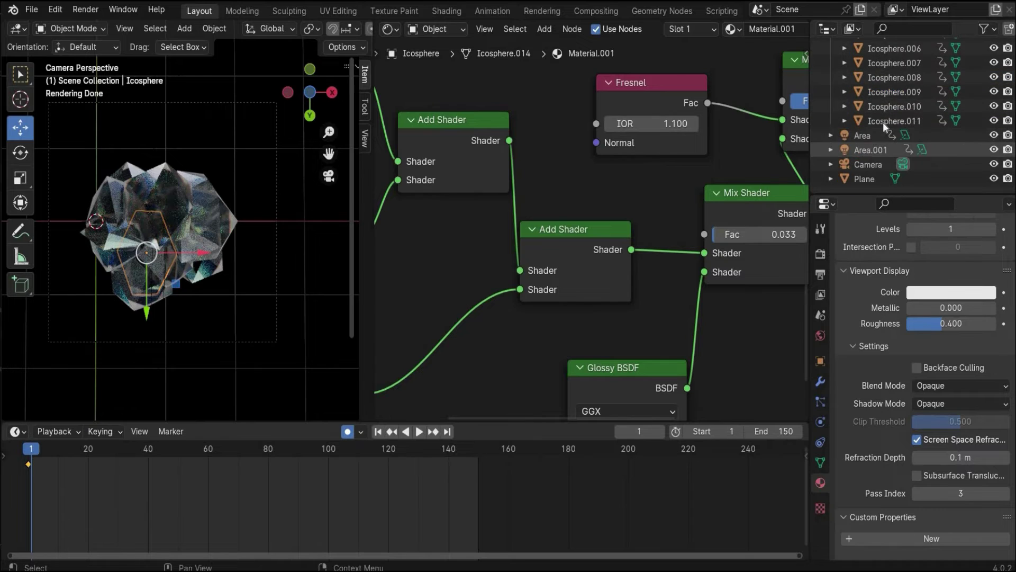
left_click(882, 122, "shift")
right_click(883, 111)
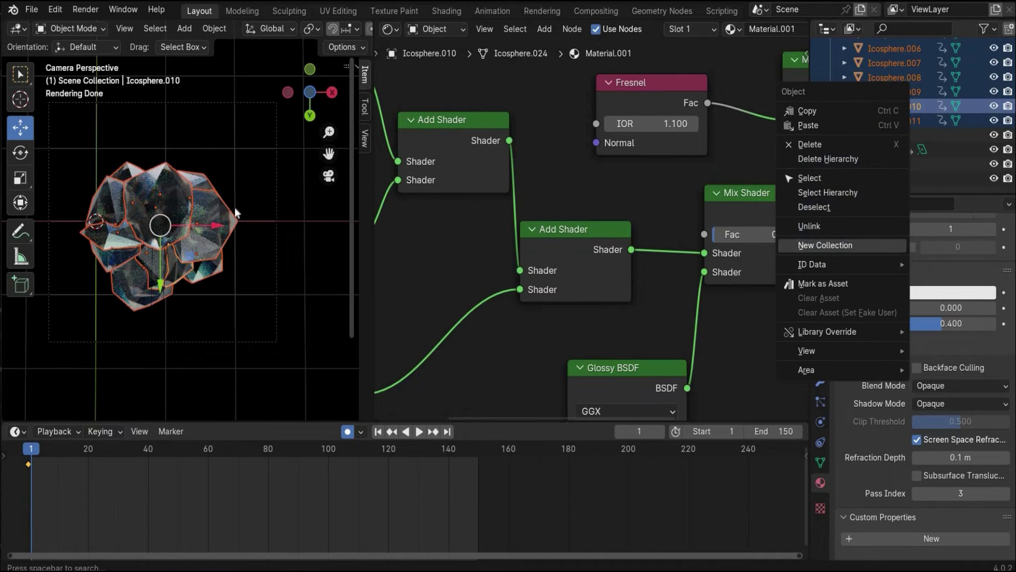
right_click(167, 214)
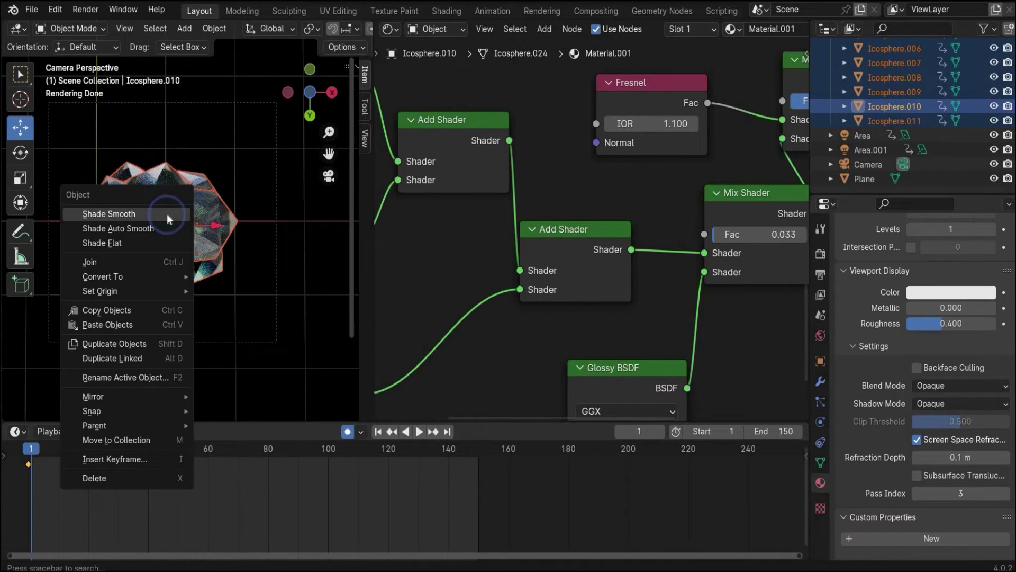
left_click(139, 262)
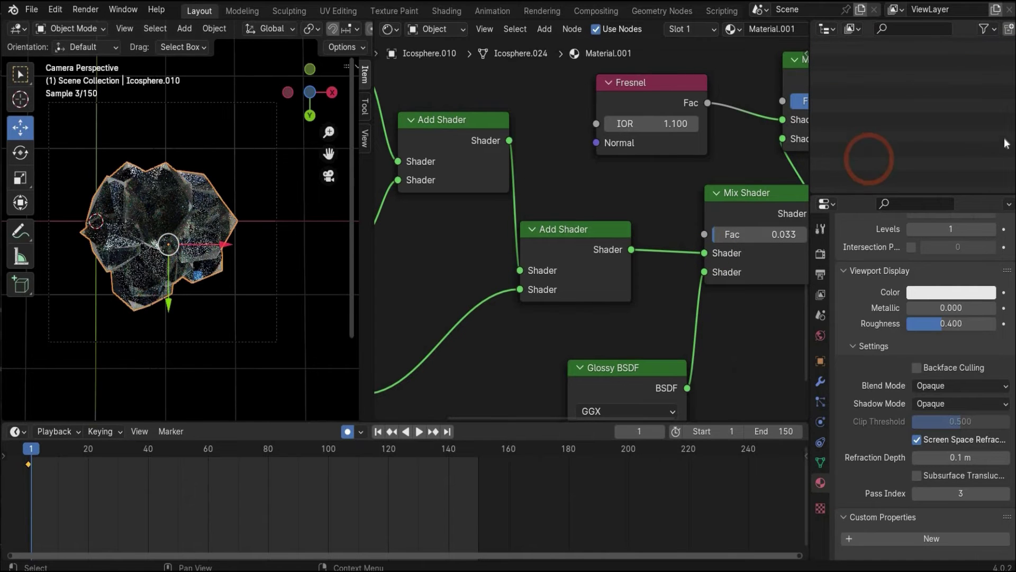
Enlarge the 3D viewport and add a Displace modifier with a new texture to the joined crystal.
left_click_drag(371, 270, 789, 264)
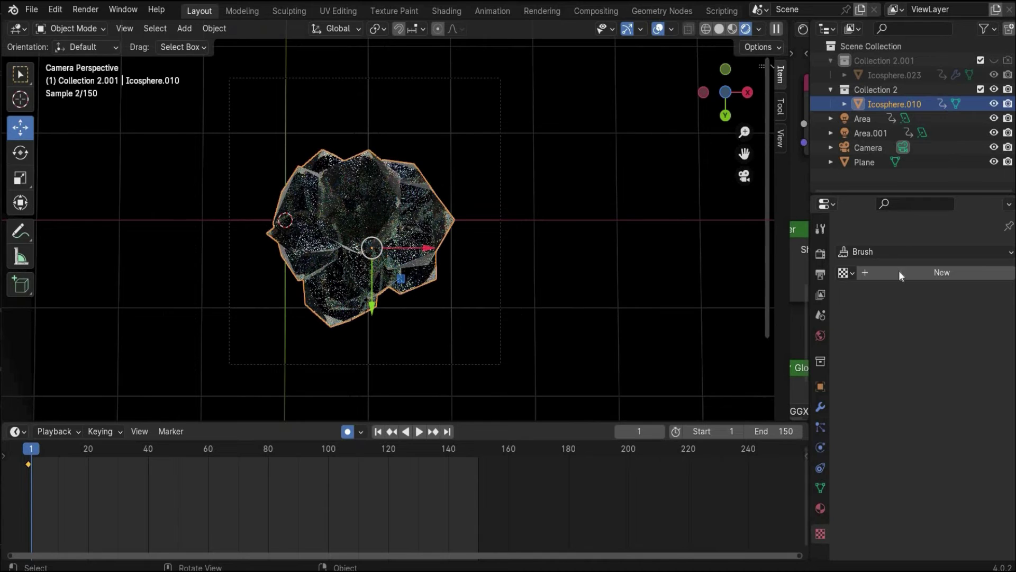
left_click(820, 409)
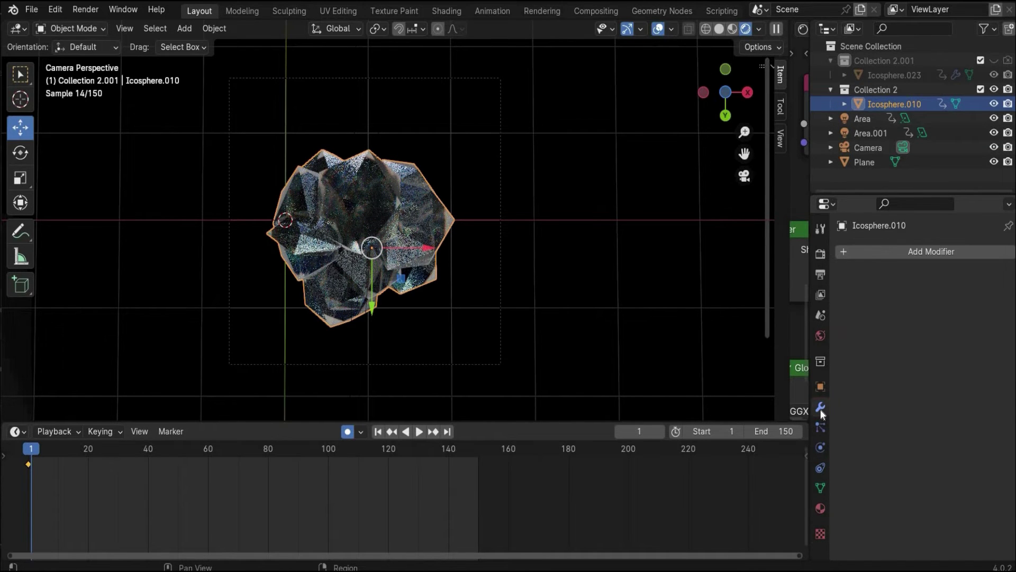
left_click(845, 253)
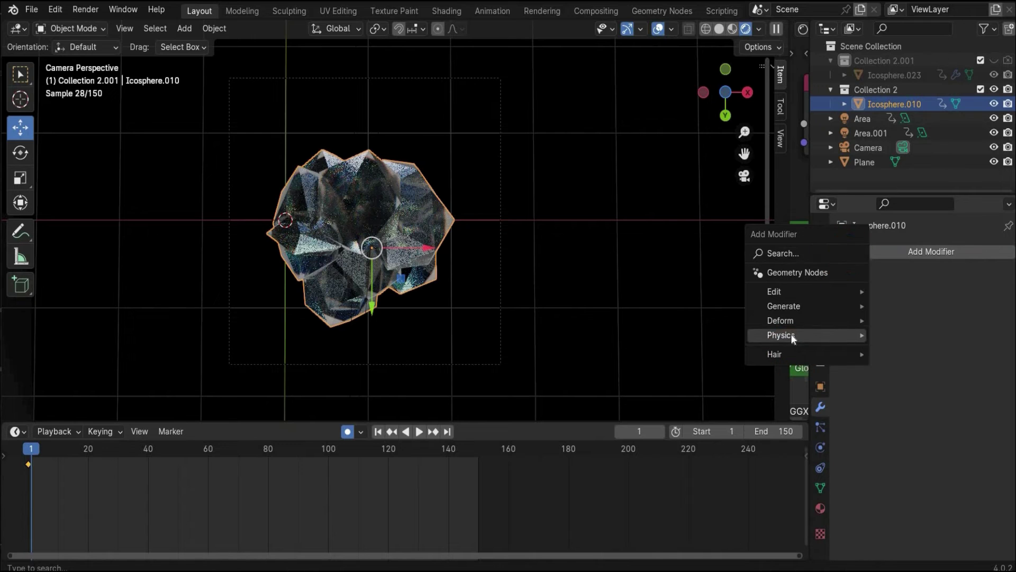
mouse_move(795, 315)
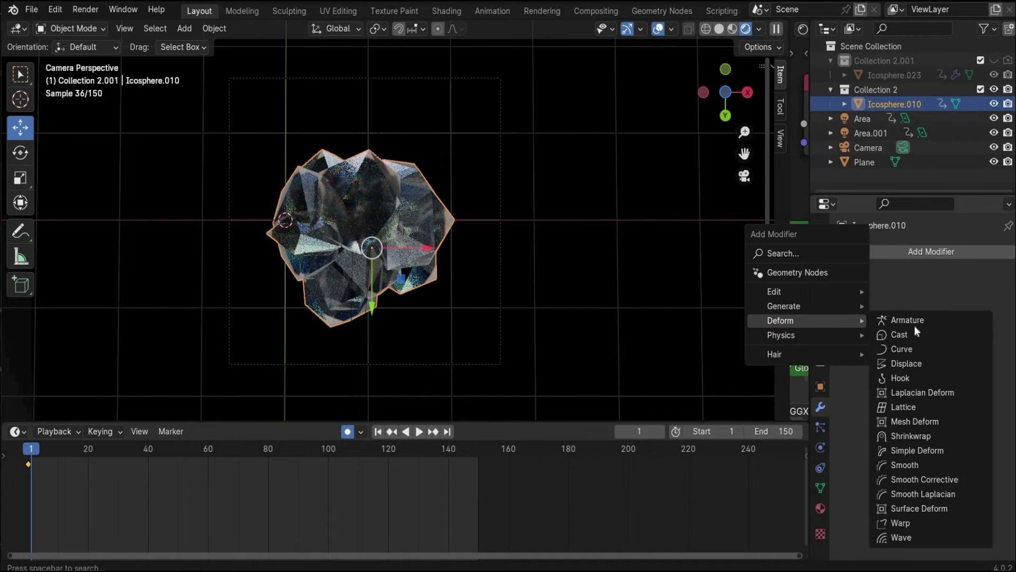
left_click(908, 363)
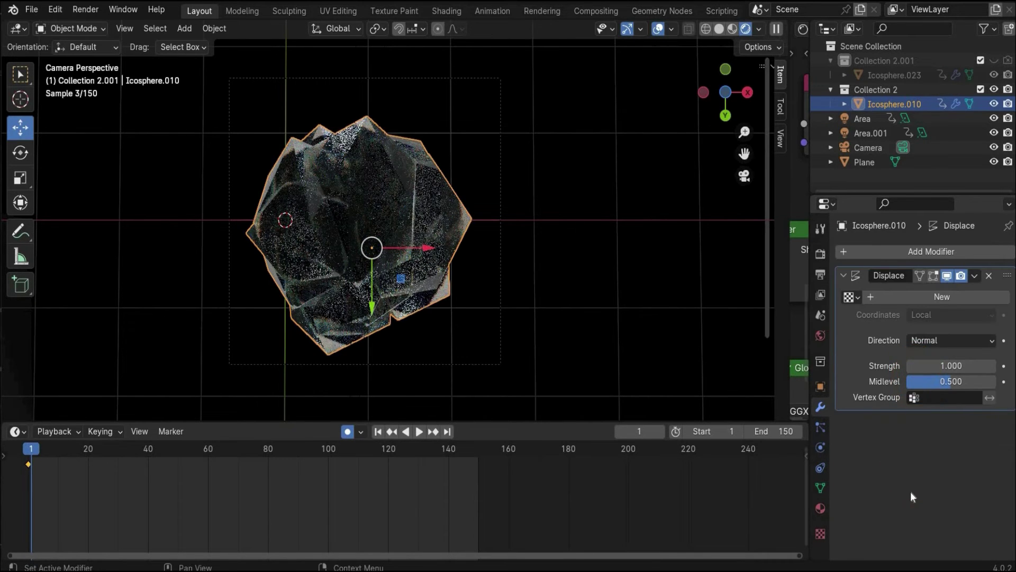
left_click(881, 295)
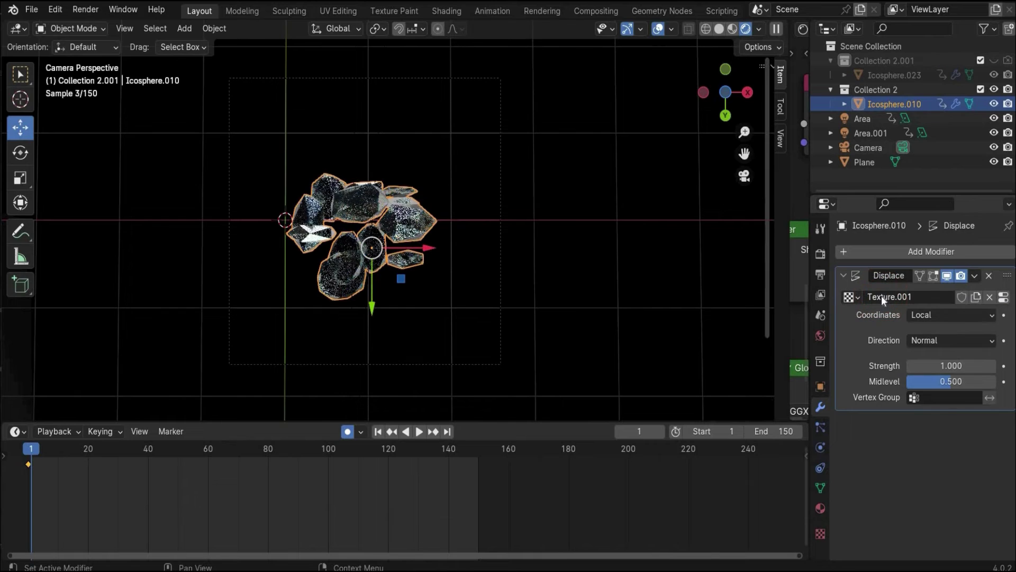
left_click(937, 366)
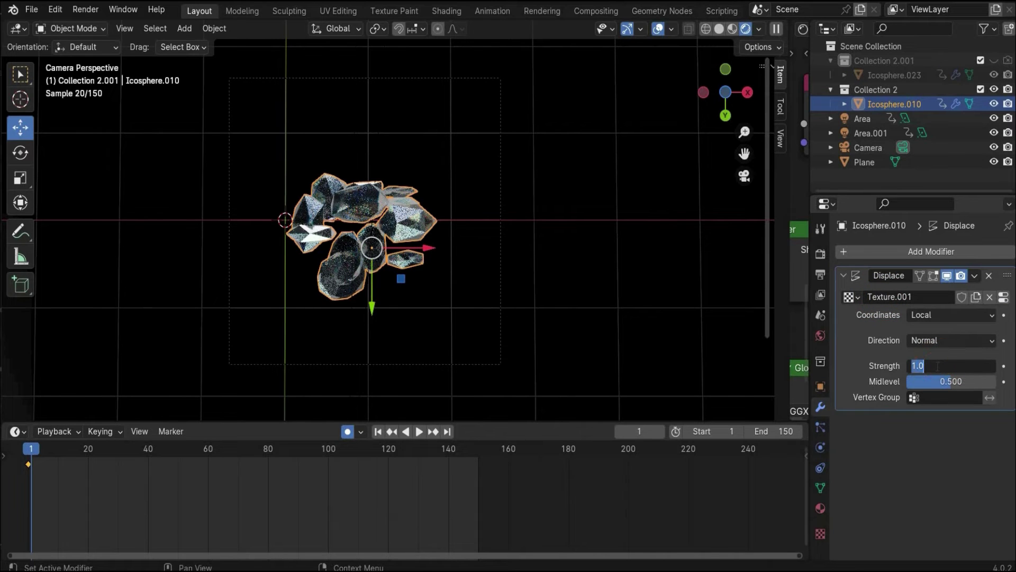
Load the Organic-BM06-Diffuse.jpg image into the Displace modifier's texture.
left_click(820, 535)
left_click(819, 535)
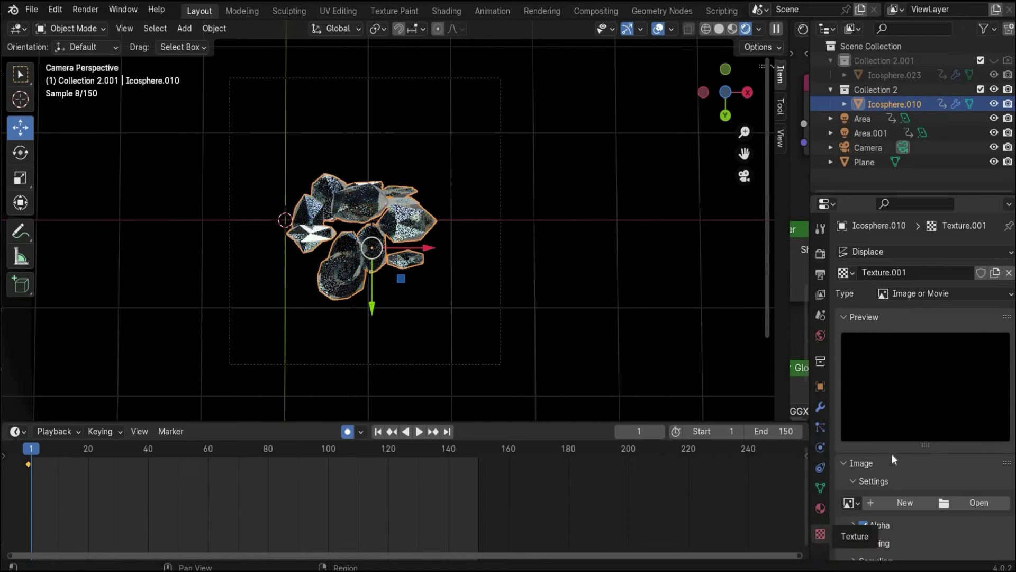
left_click(915, 502)
left_click(867, 556)
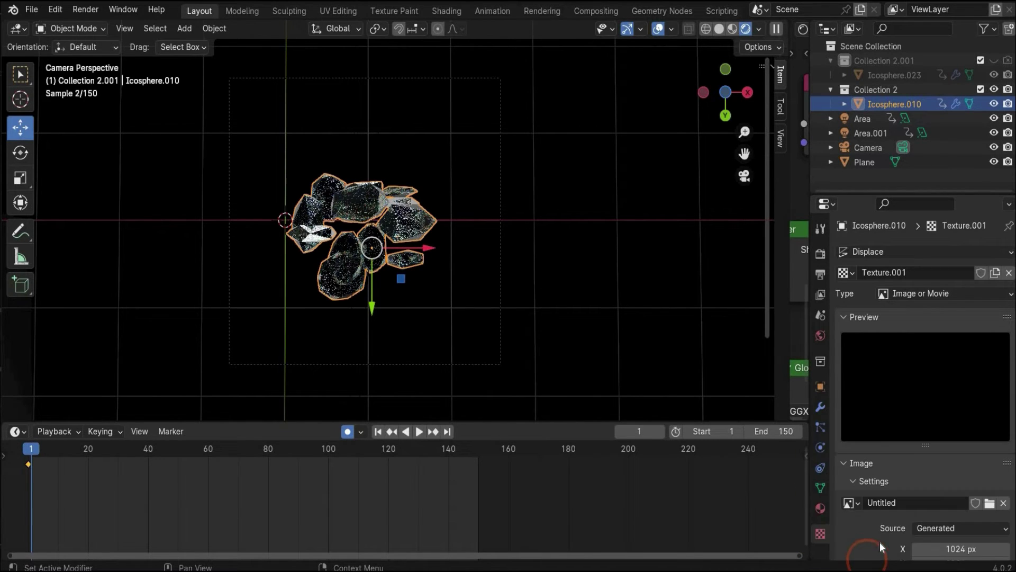
scroll(892, 529, "down", 4)
scroll(942, 475, "up", 3)
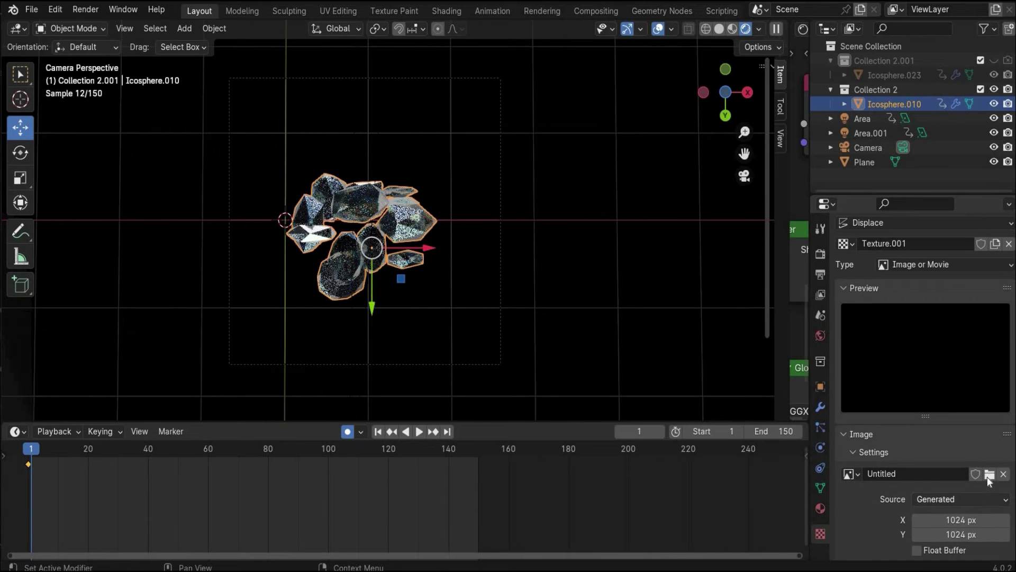
left_click(989, 474)
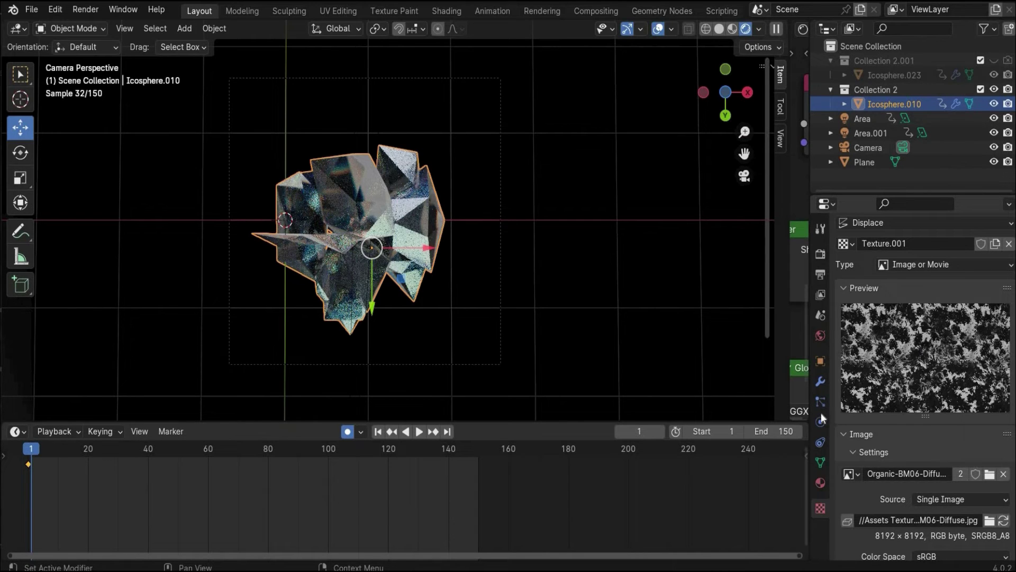
Set the Displace modifier's Strength to -0.005 and its Midlevel to 0.4.
left_click(821, 381)
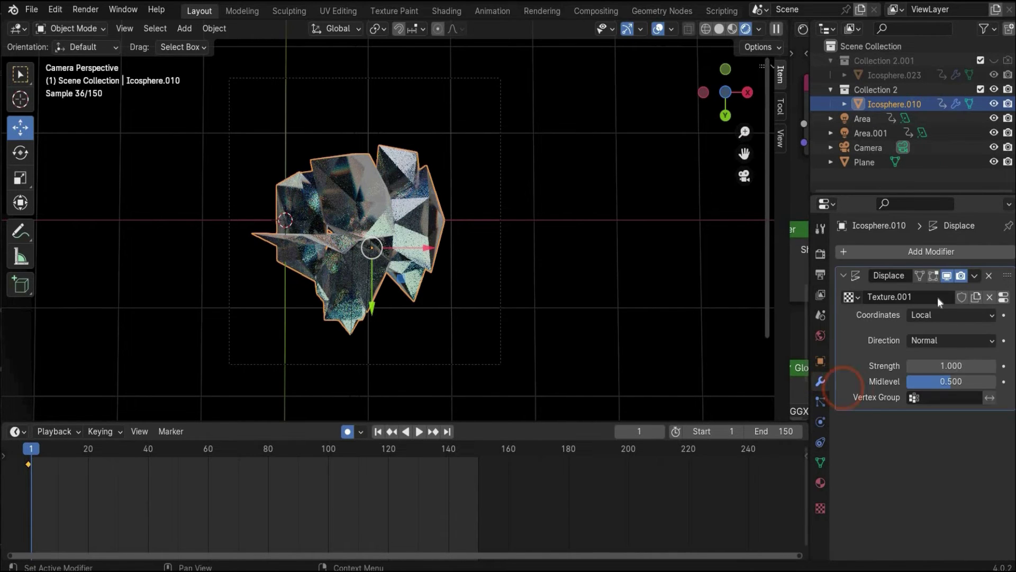
double_click(943, 364)
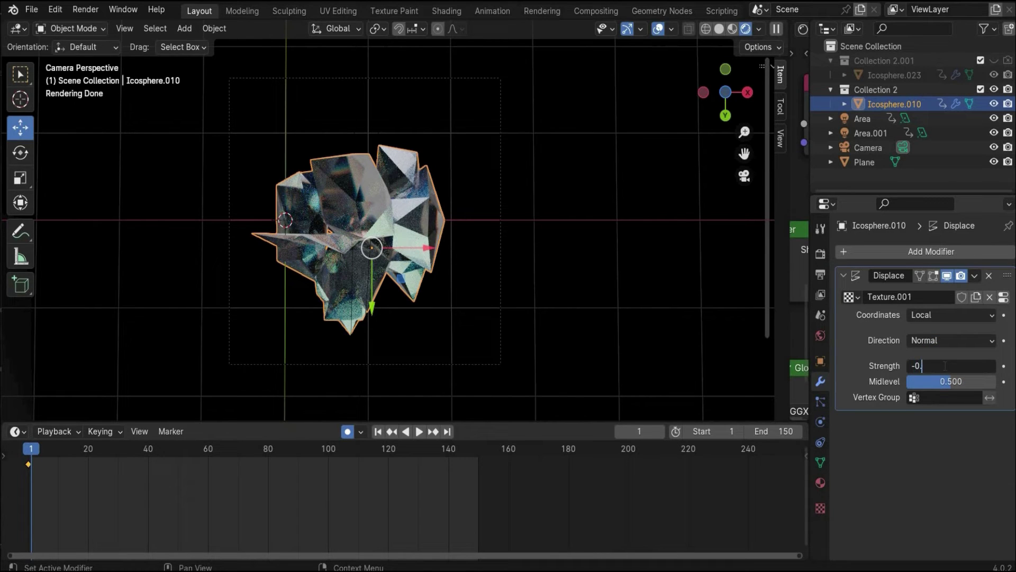
type("-0.005")
key("Return")
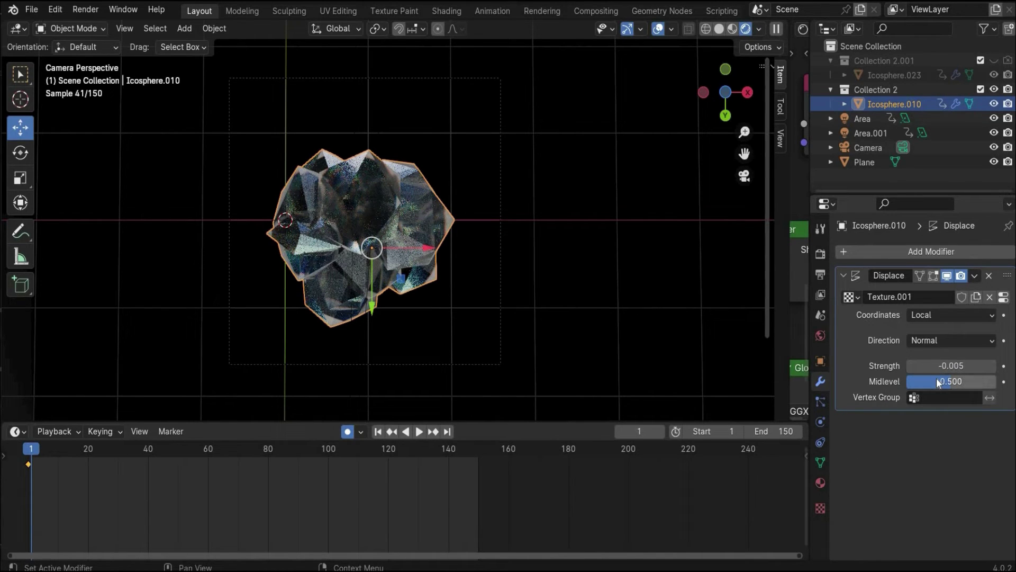
left_click(937, 380)
type("0.4")
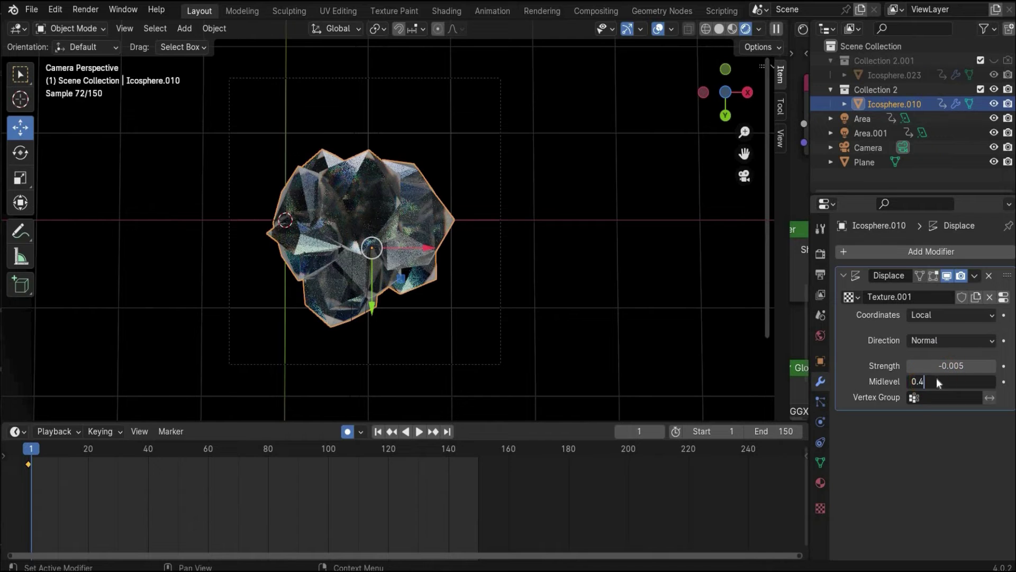
key("Return")
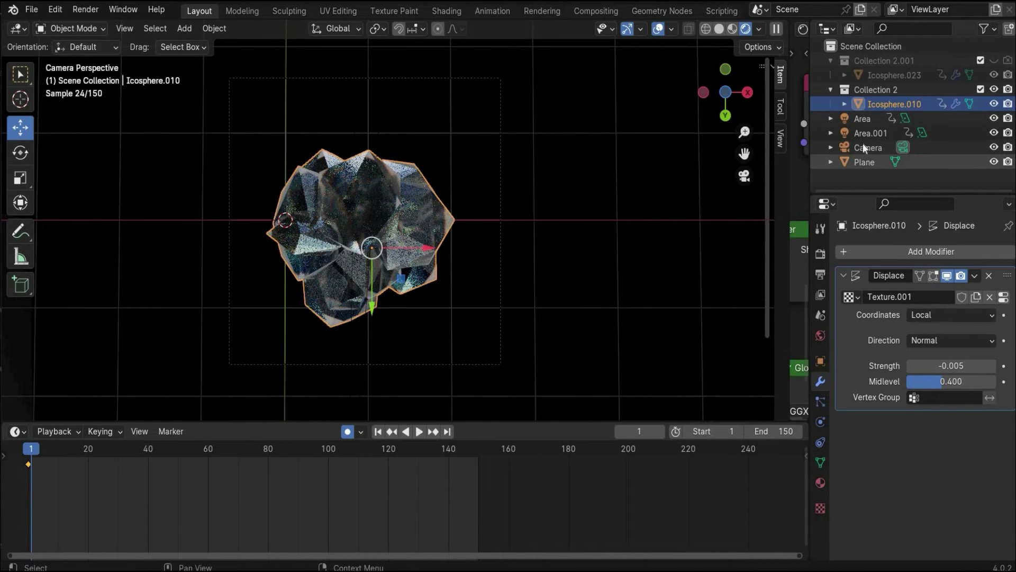
Add a Subdivision Surface modifier to the crystal and move it above the Displace modifier in the stack.
scroll(468, 228, "up", 1)
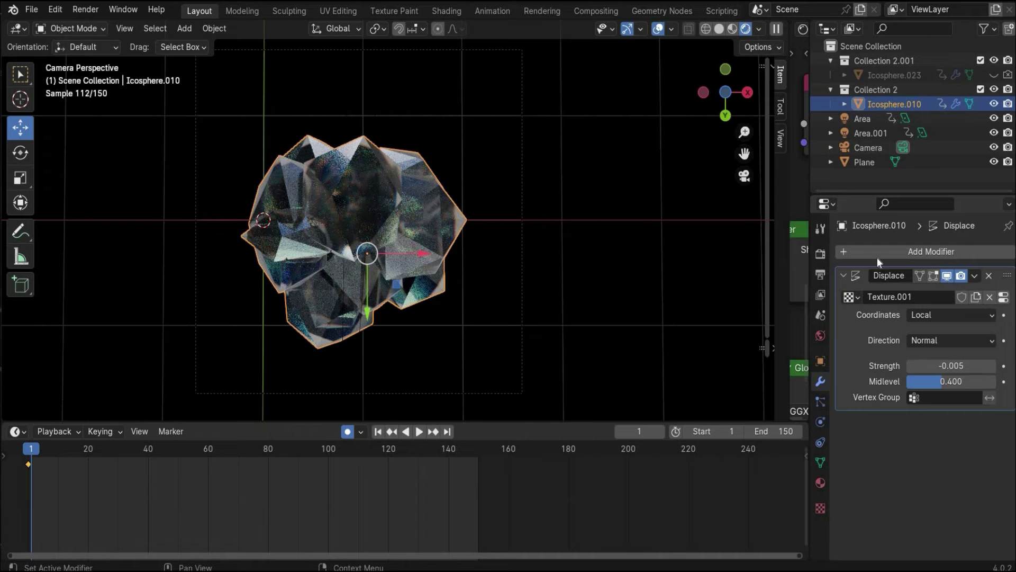
left_click(846, 252)
mouse_move(846, 252)
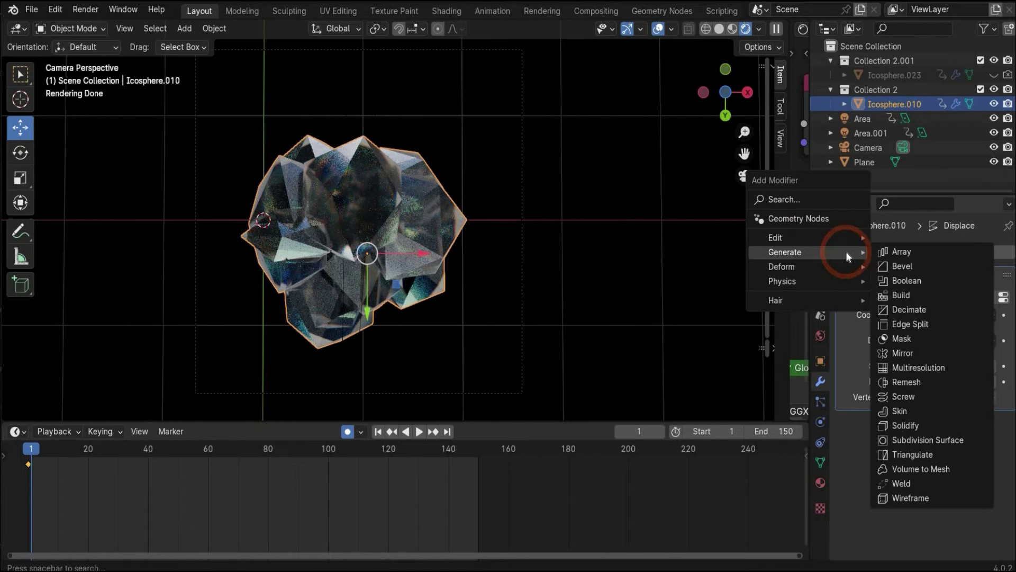
left_click(936, 440)
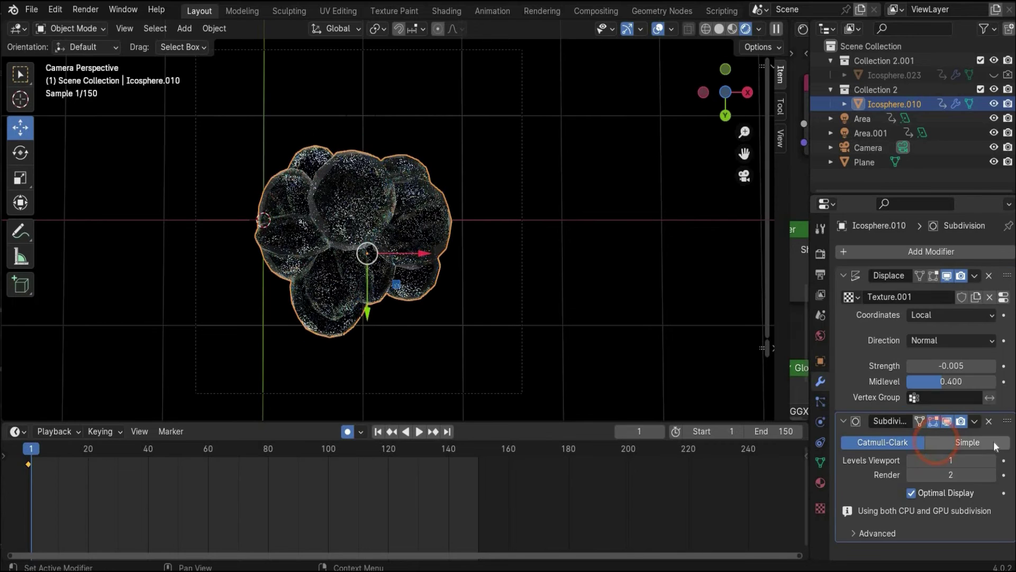
left_click_drag(1007, 421, 1004, 258)
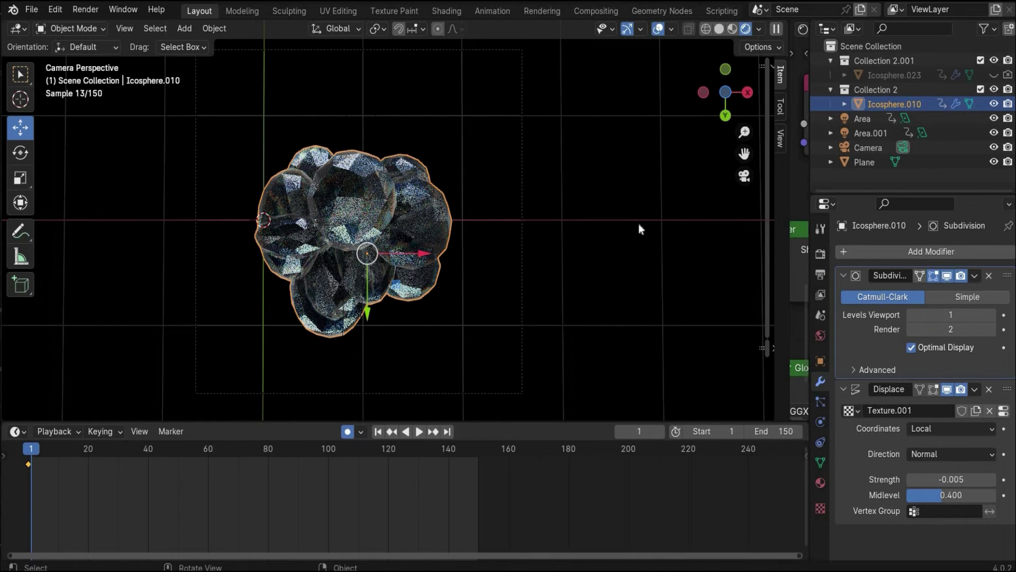
Switch the Subdivision Surface modifier to Simple and set both its viewport and render levels to 5.
left_click(969, 297)
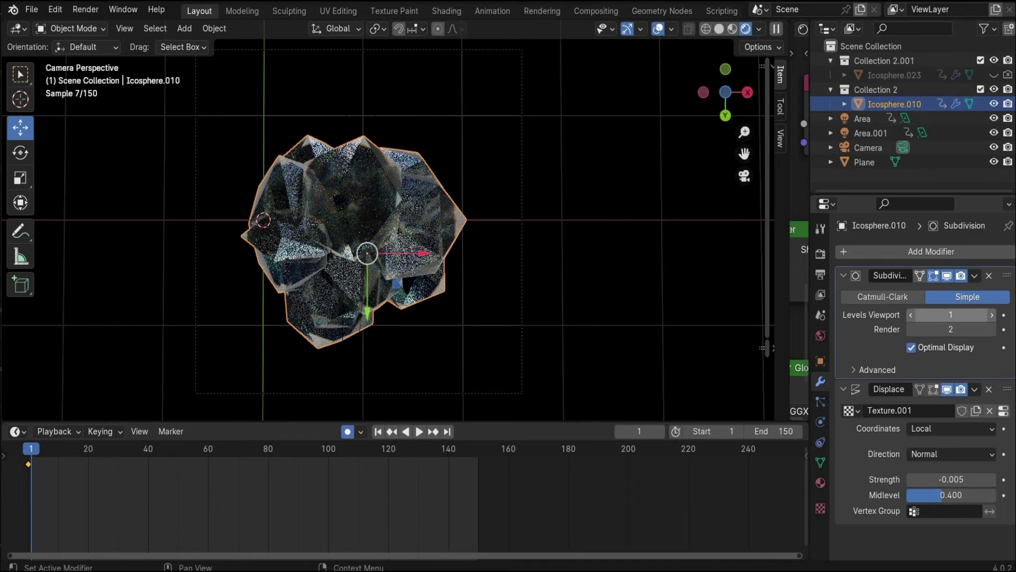
left_click(942, 313)
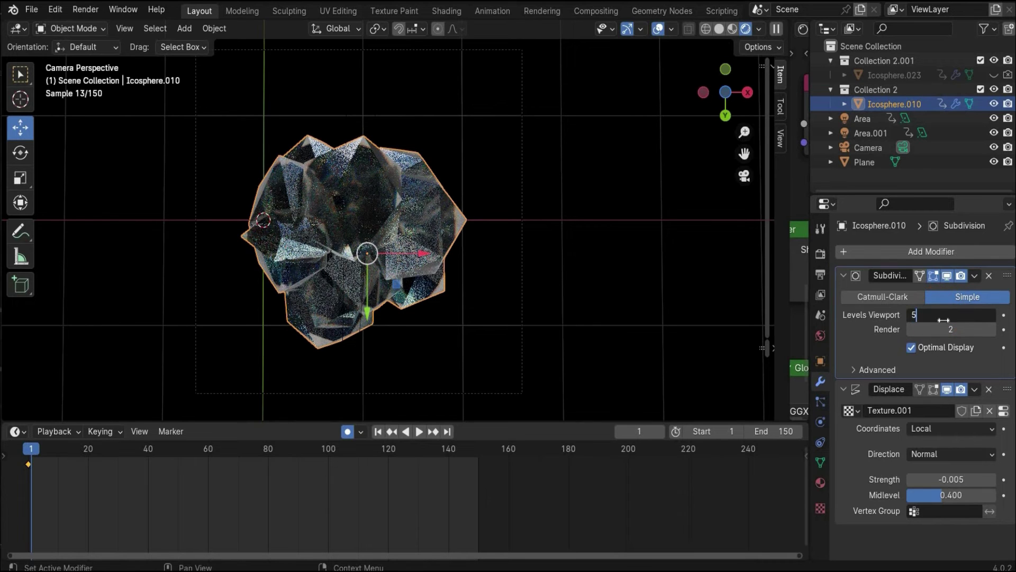
type("5")
left_click(947, 324)
type("5")
key("Return")
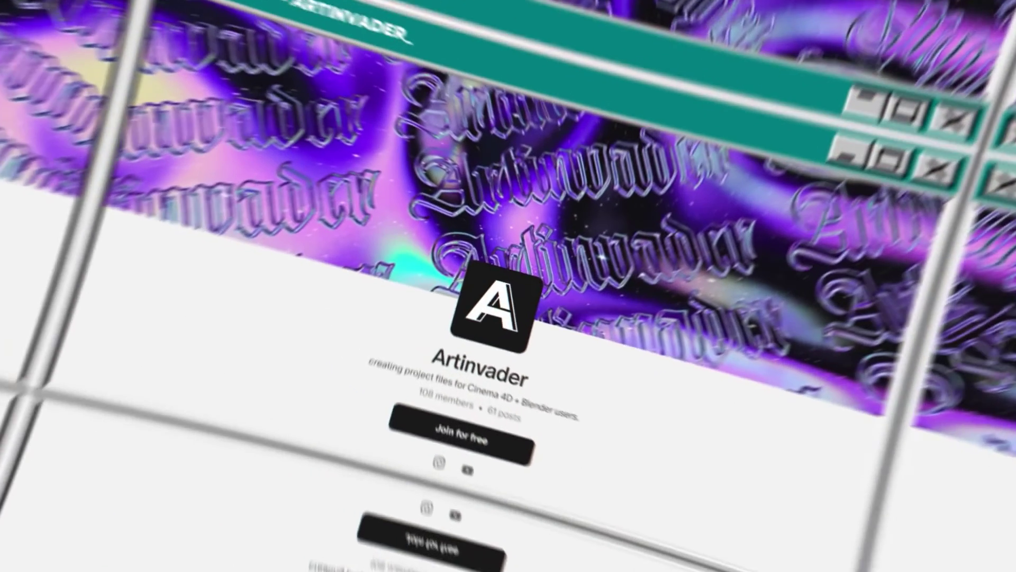
scroll(804, 255, "down", 8)
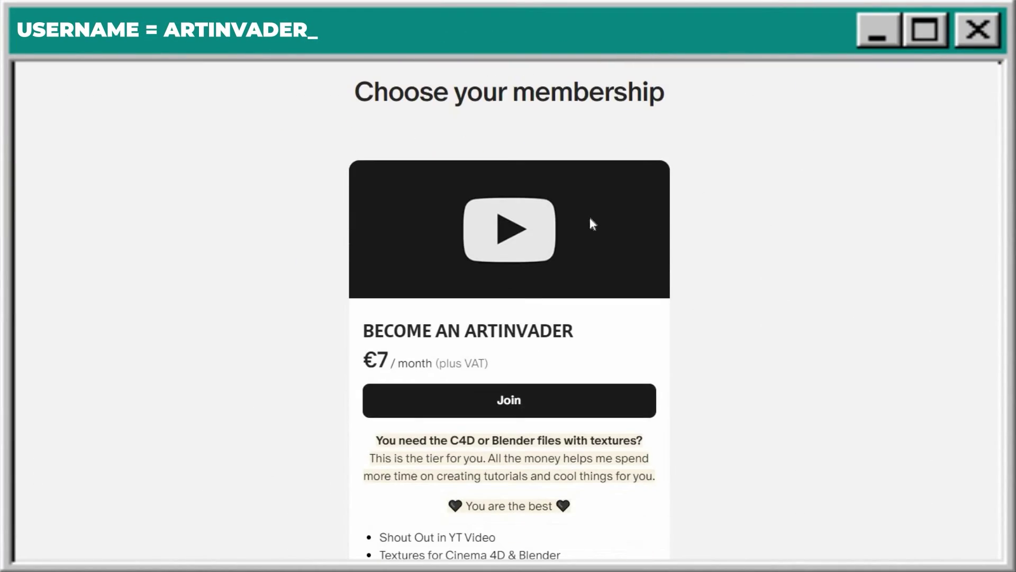
scroll(549, 293, "down", 15)
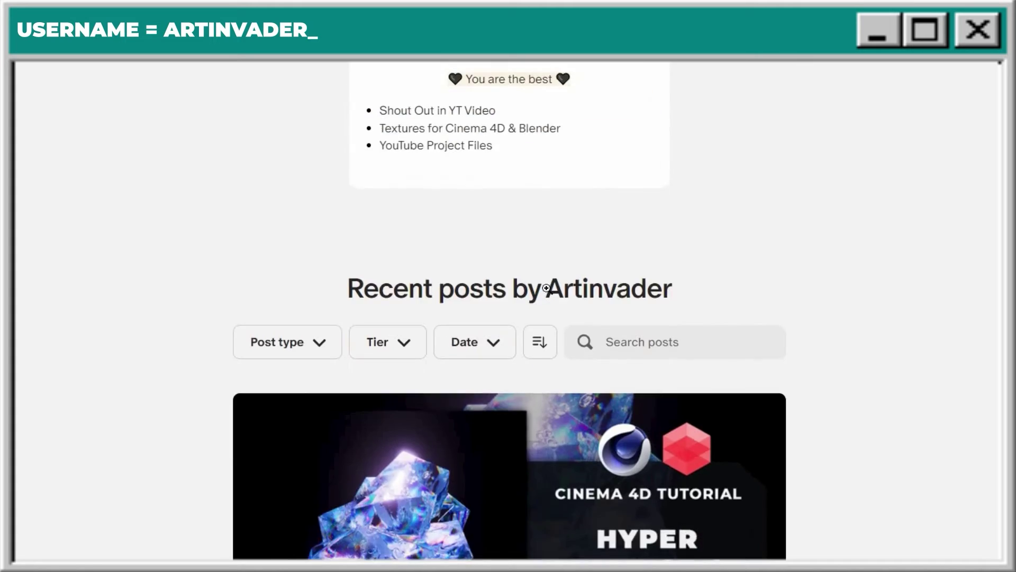
scroll(581, 304, "down", 12)
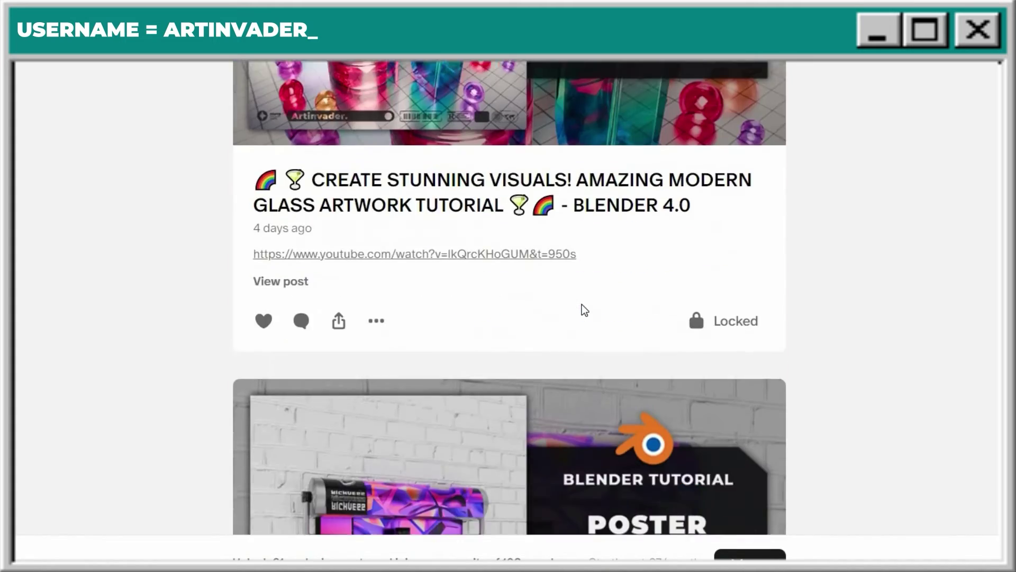
scroll(583, 309, "down", 12)
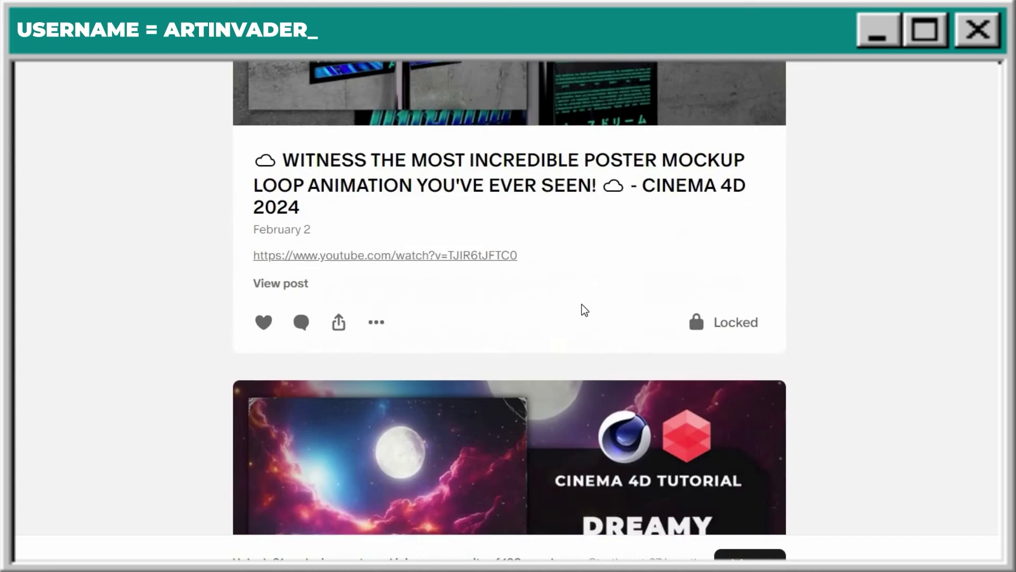
scroll(582, 310, "down", 15)
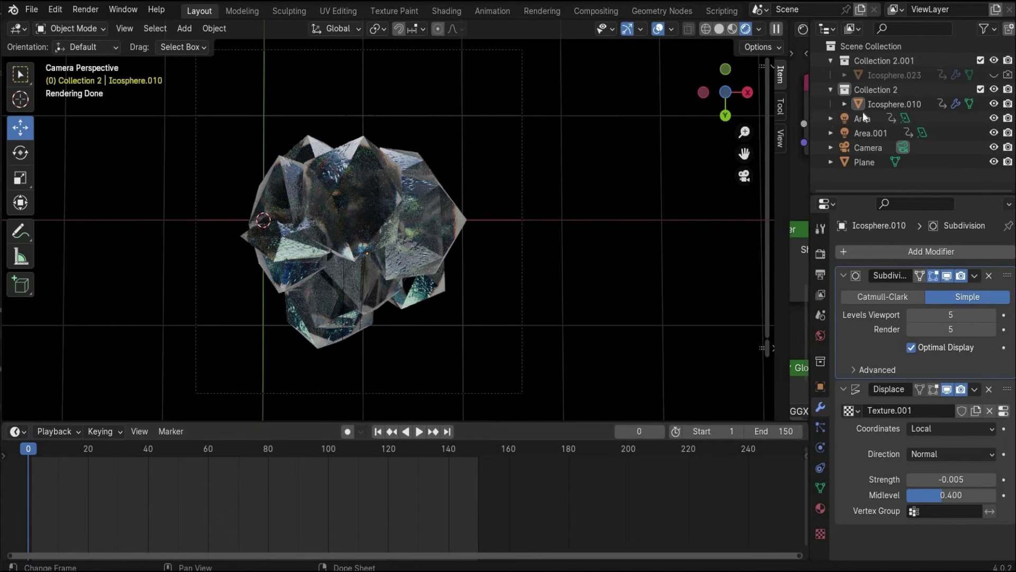
Set the joined crystal's origin to its Center of Mass (Surface).
left_click(898, 103)
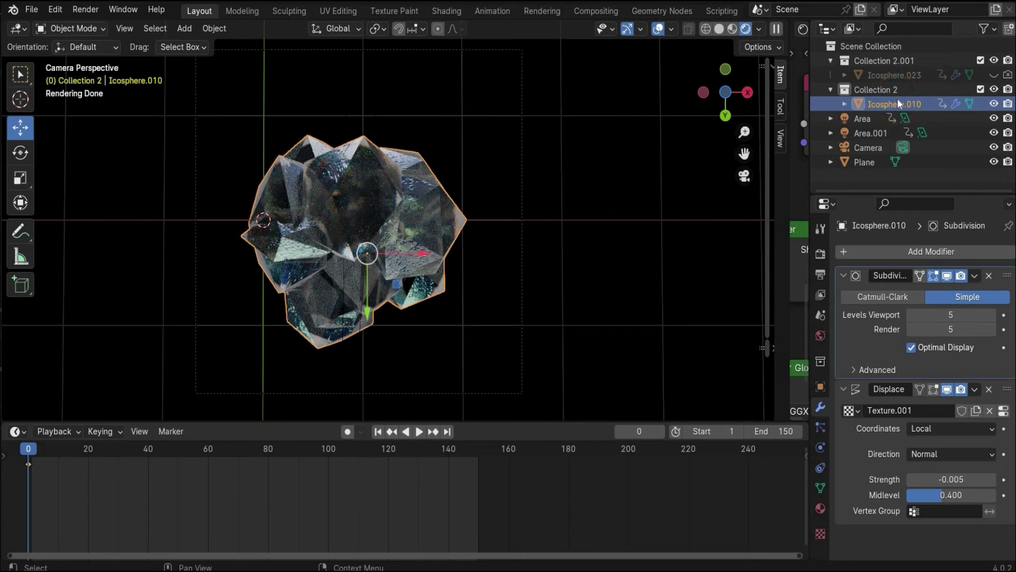
right_click(354, 203)
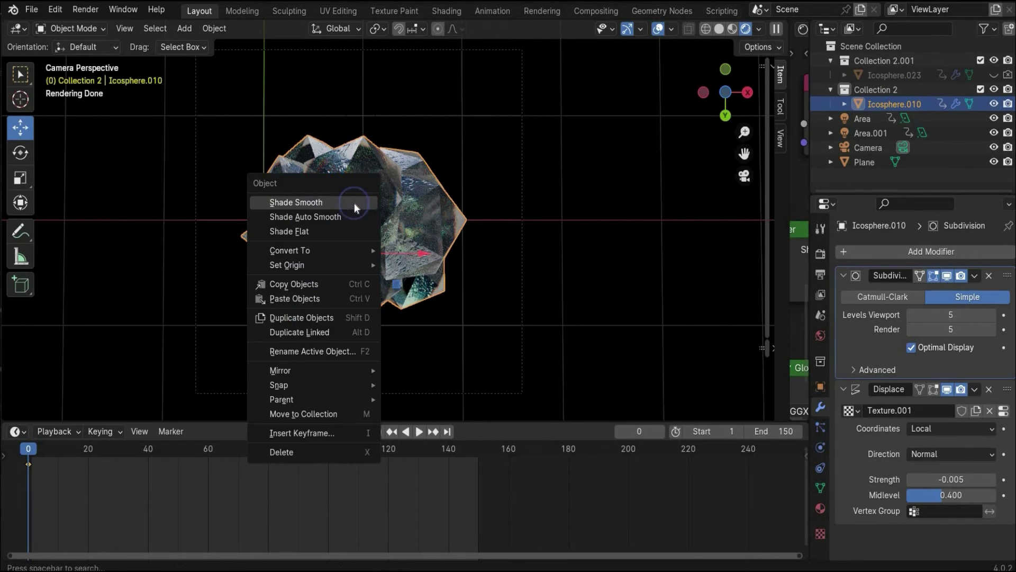
mouse_move(346, 253)
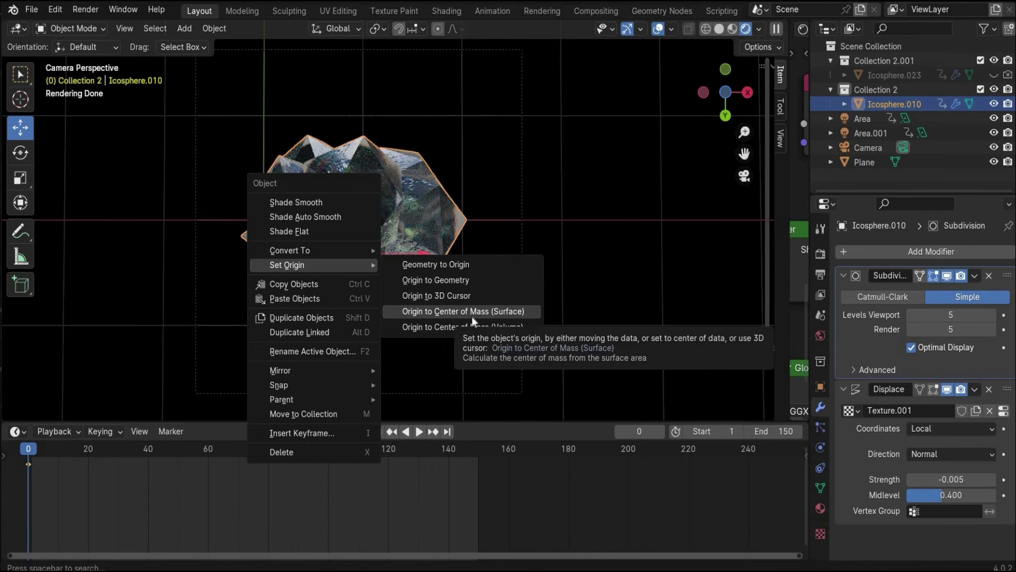
left_click(472, 316)
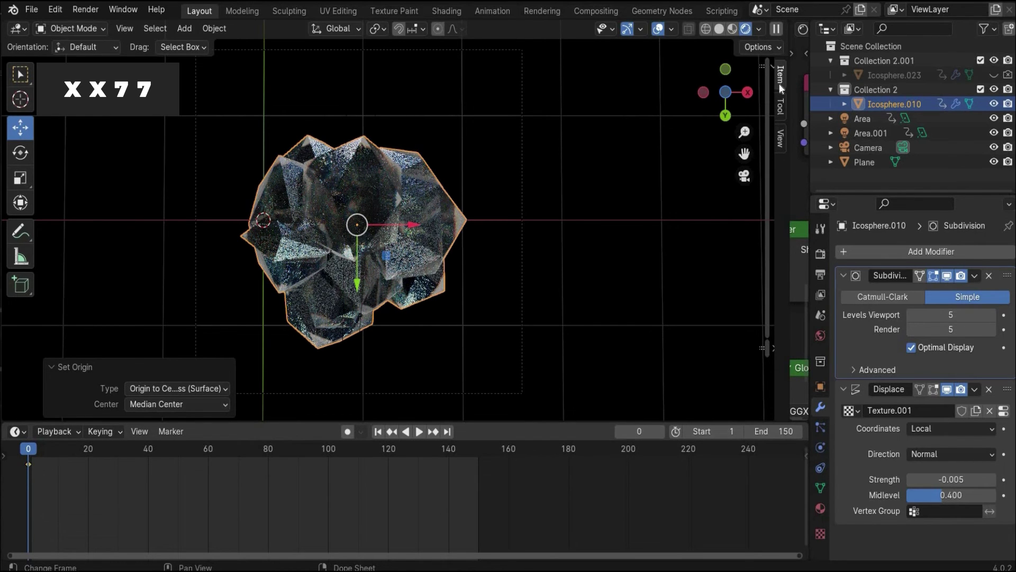
Insert a rotation keyframe for the crystal at frame 1 with all rotation axes at 0°.
key("Right")
left_click_drag(763, 87, 609, 81)
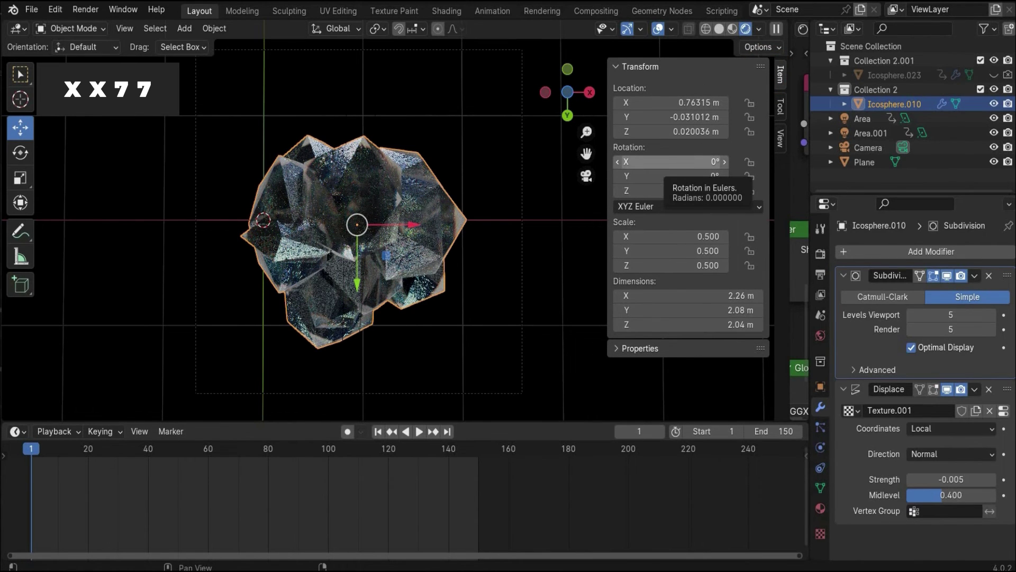
right_click(658, 168)
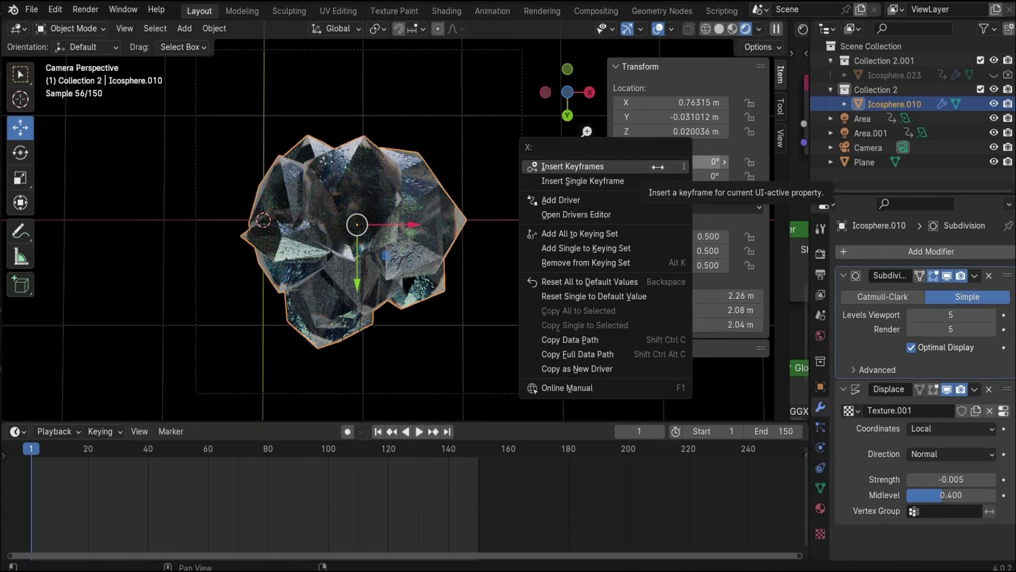
left_click(658, 167)
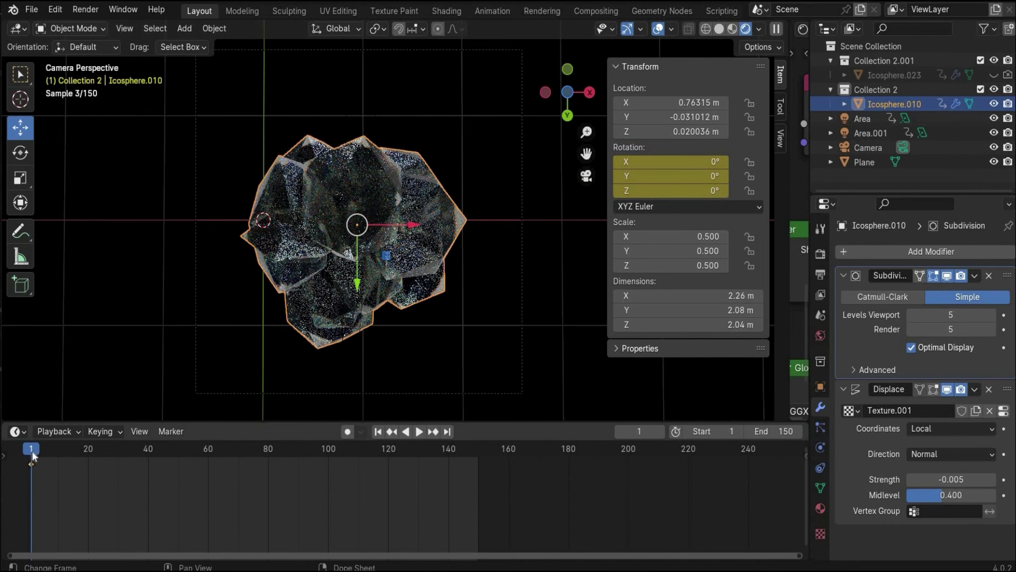
At frame 150, set the crystal's Y rotation to -360° and insert a rotation keyframe.
left_click(418, 431)
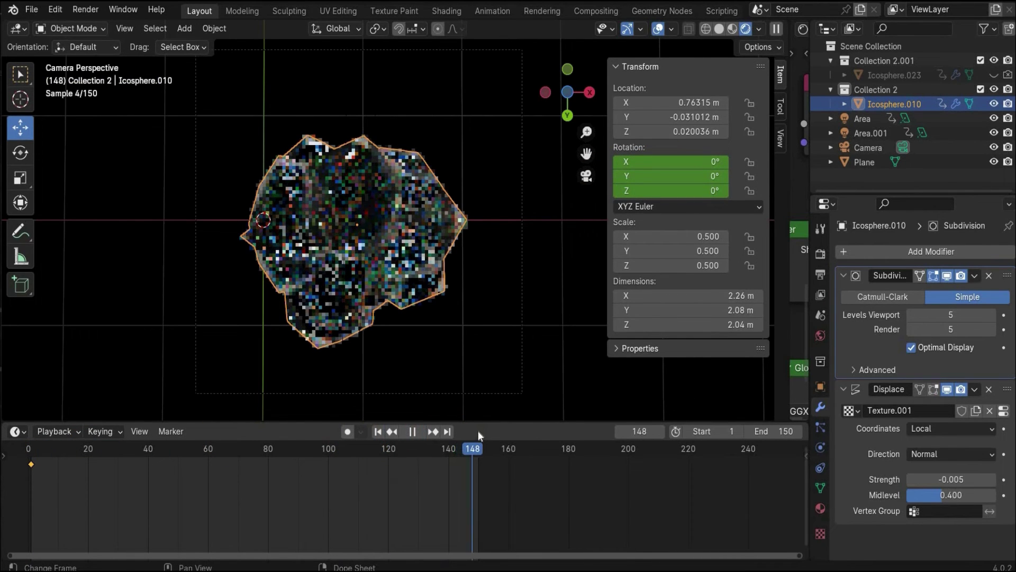
key("space")
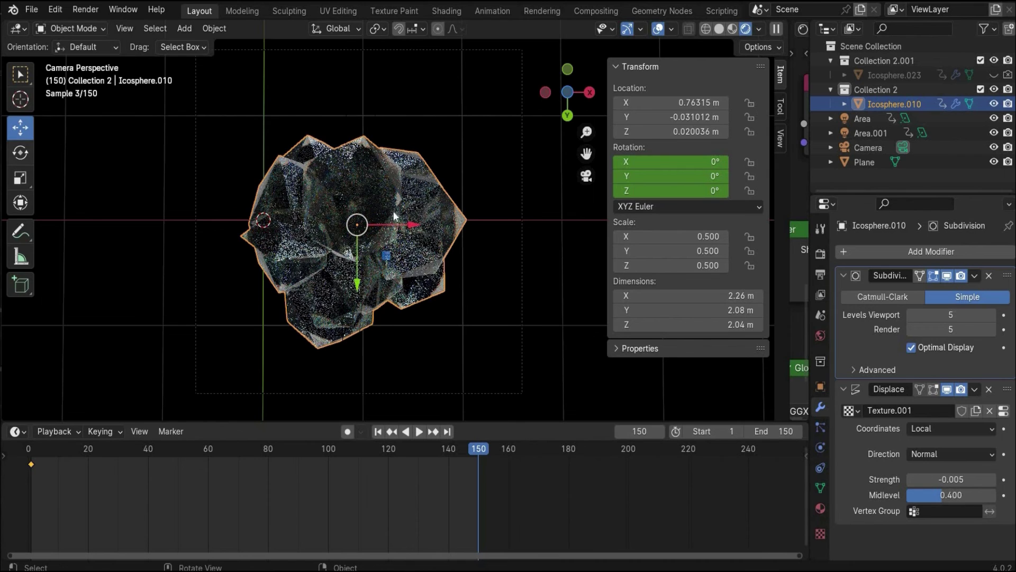
key("shift+space")
key("r")
left_click_drag(700, 176, 690, 176)
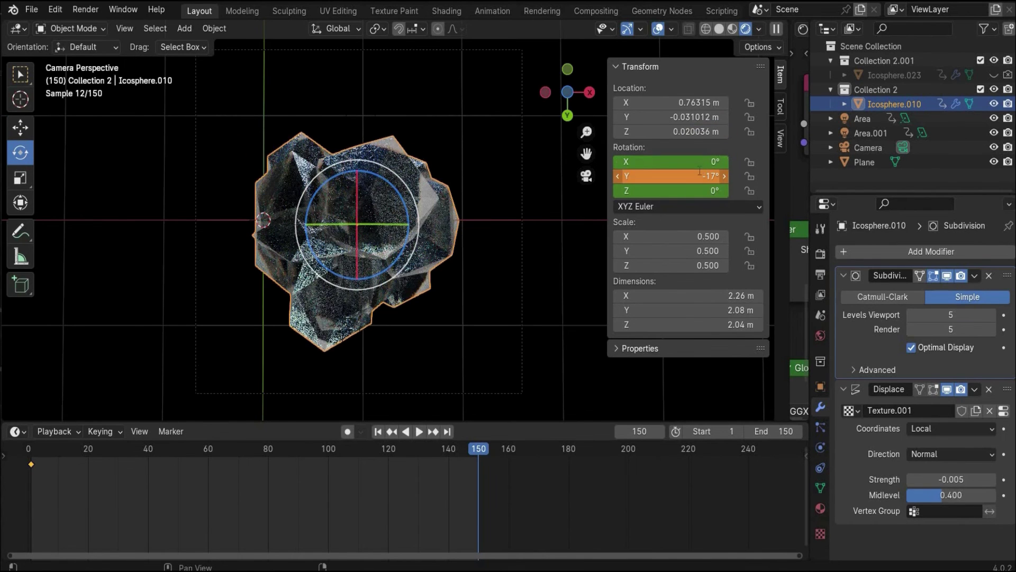
left_click(700, 175)
type("-36")
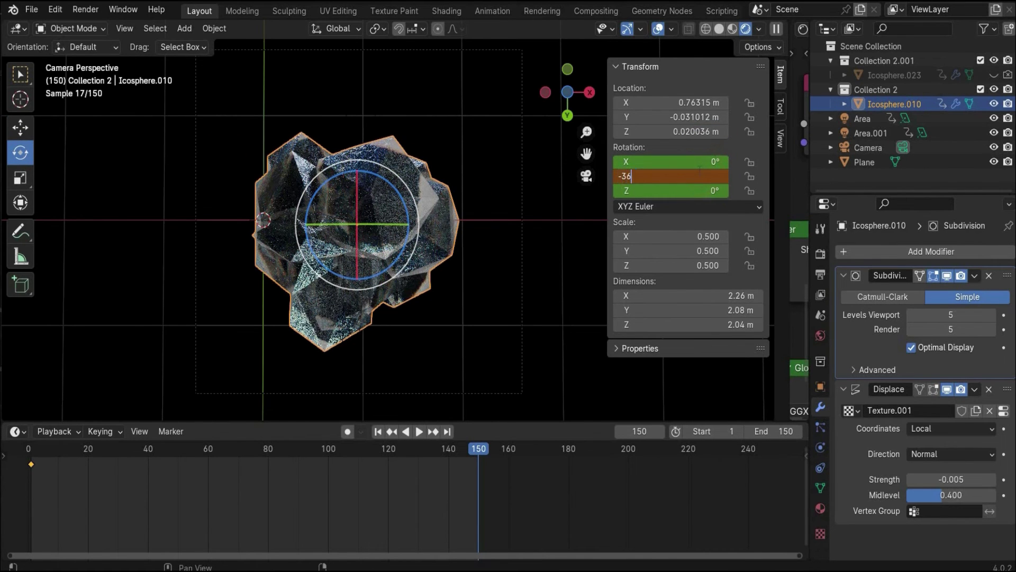
type("0")
key("Return")
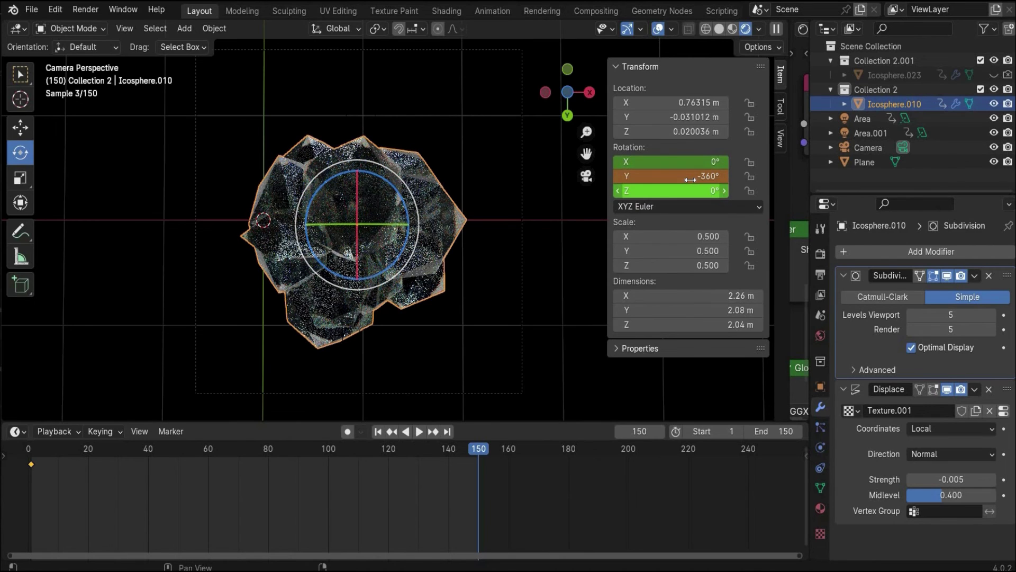
right_click(685, 180)
left_click(685, 180)
Play back the crystal's rotation animation and return to frame 0.
key("space")
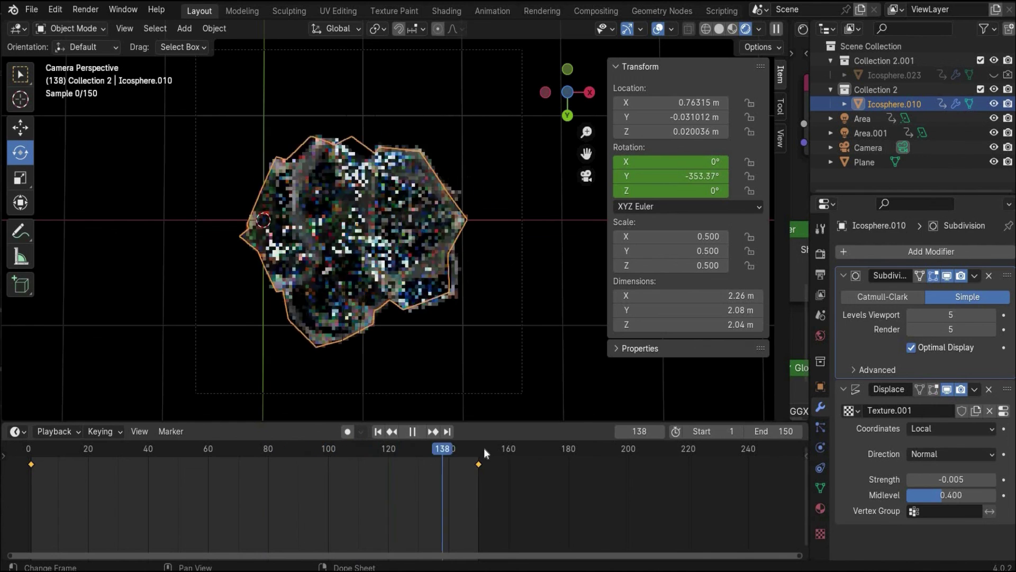
left_click(27, 447)
key("space")
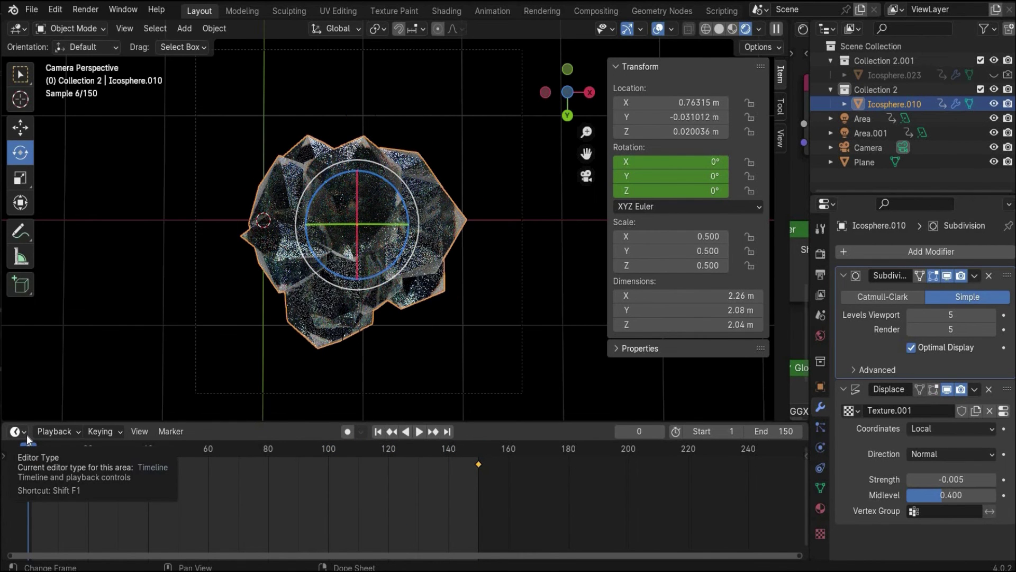
Change the timeline area to the Graph Editor and enlarge it to show the crystal's rotation curves.
left_click(17, 432)
left_click(17, 435)
left_click(16, 433)
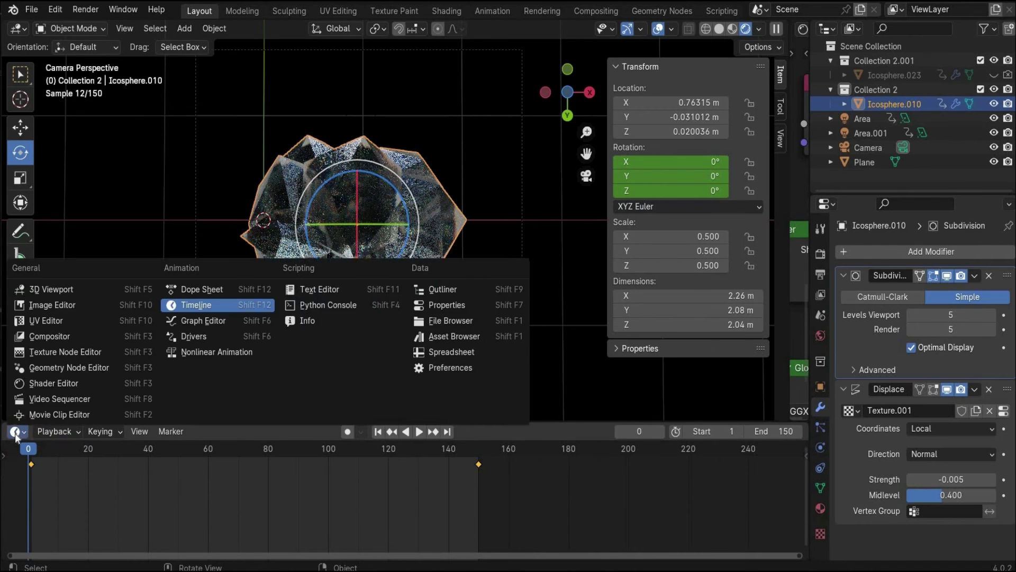
left_click(16, 433)
left_click(16, 433)
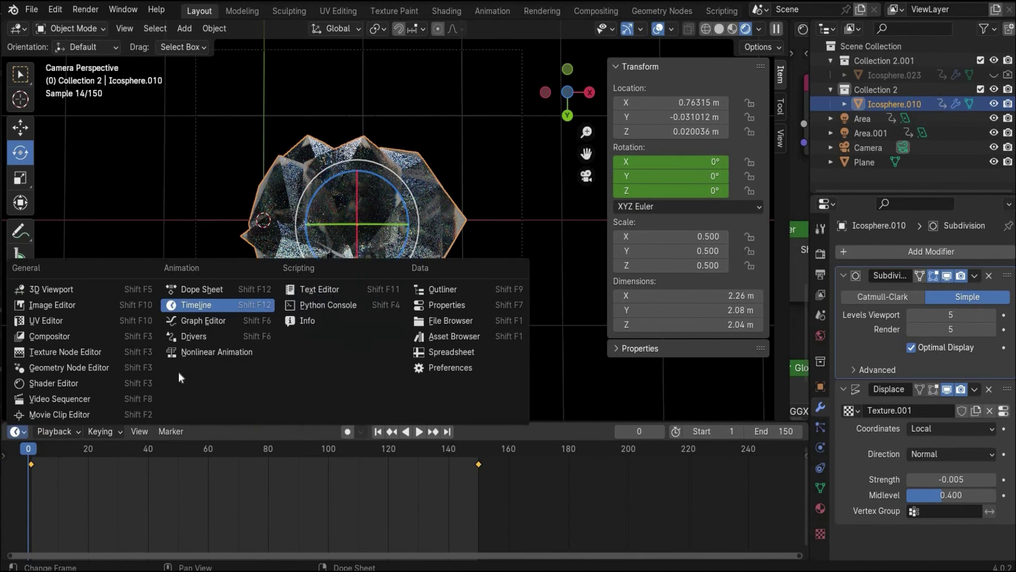
left_click(209, 320)
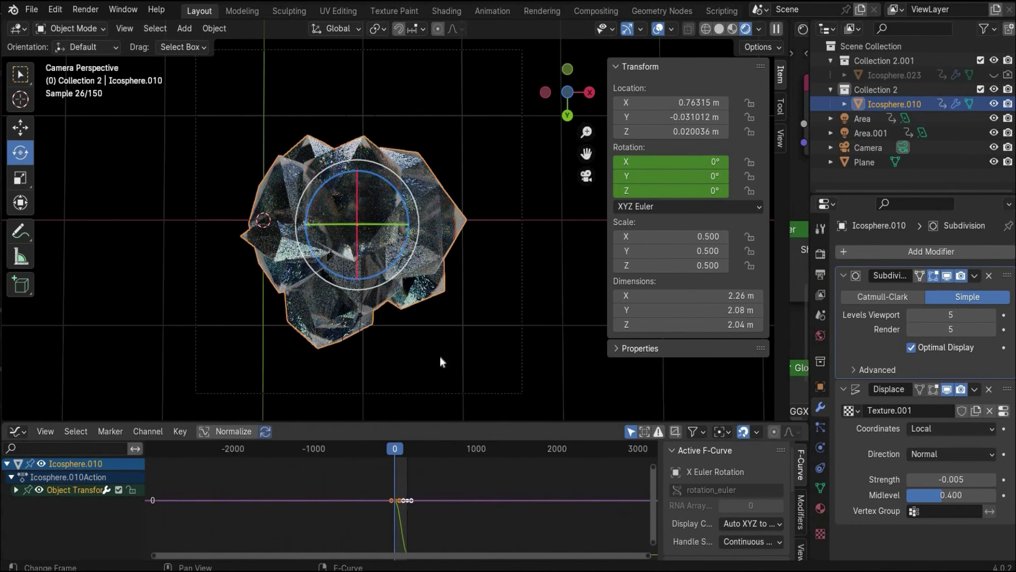
scroll(427, 438, "up", 2)
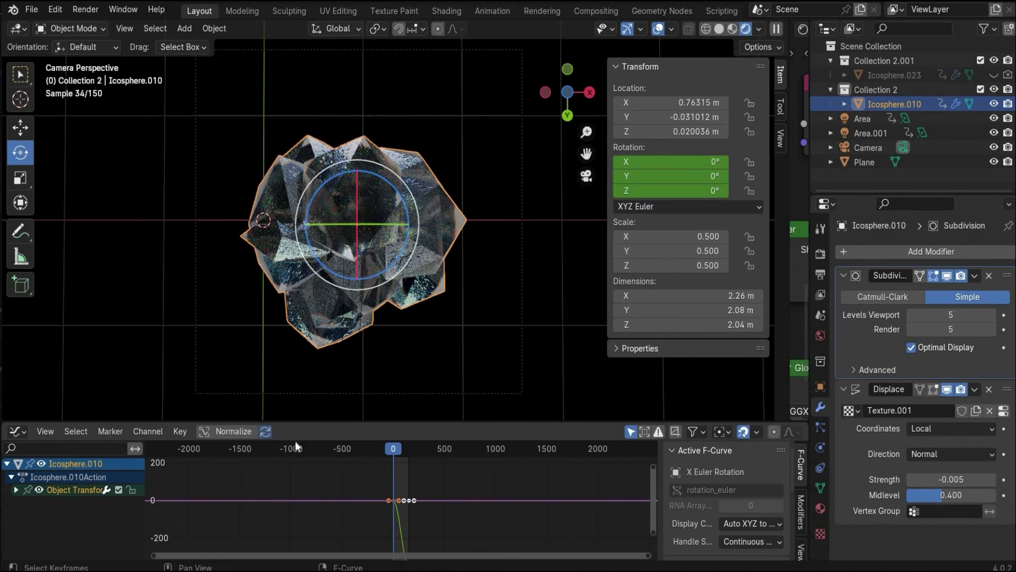
left_click_drag(300, 421, 344, 288)
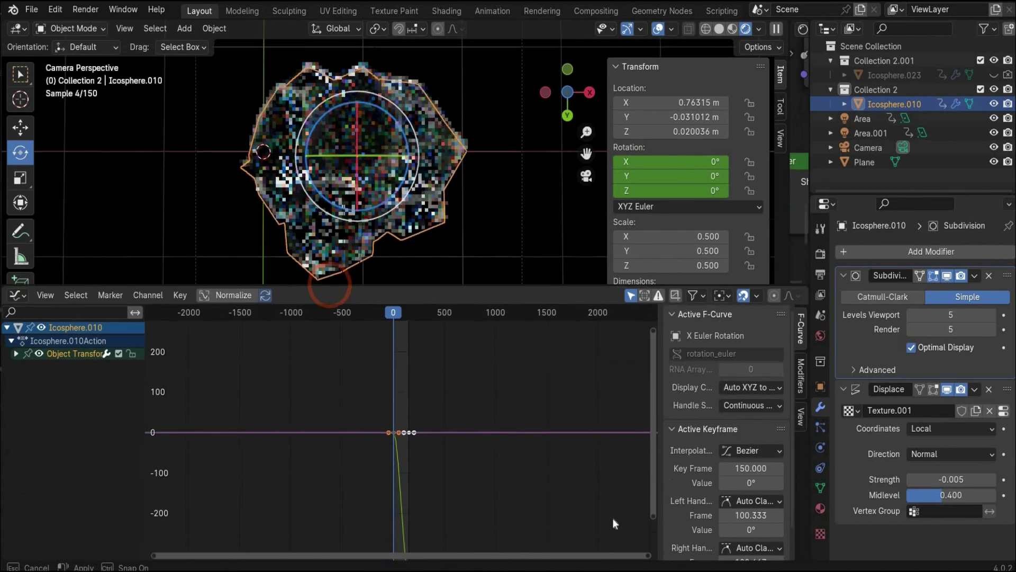
Set the interpolation of all the crystal's rotation keyframes to Linear and shrink the Graph Editor area again.
left_click_drag(653, 501, 653, 545)
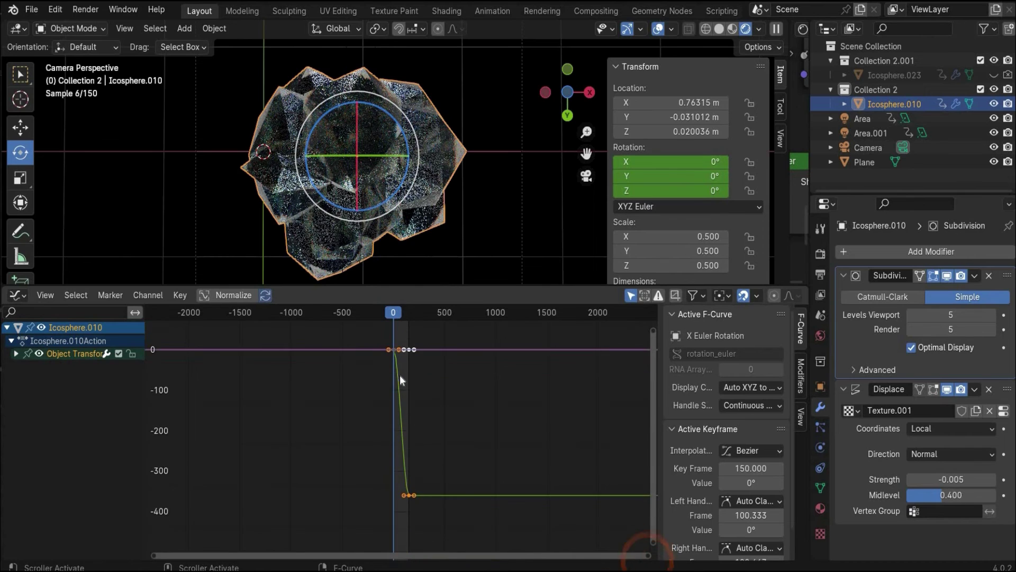
scroll(398, 397, "up", 3)
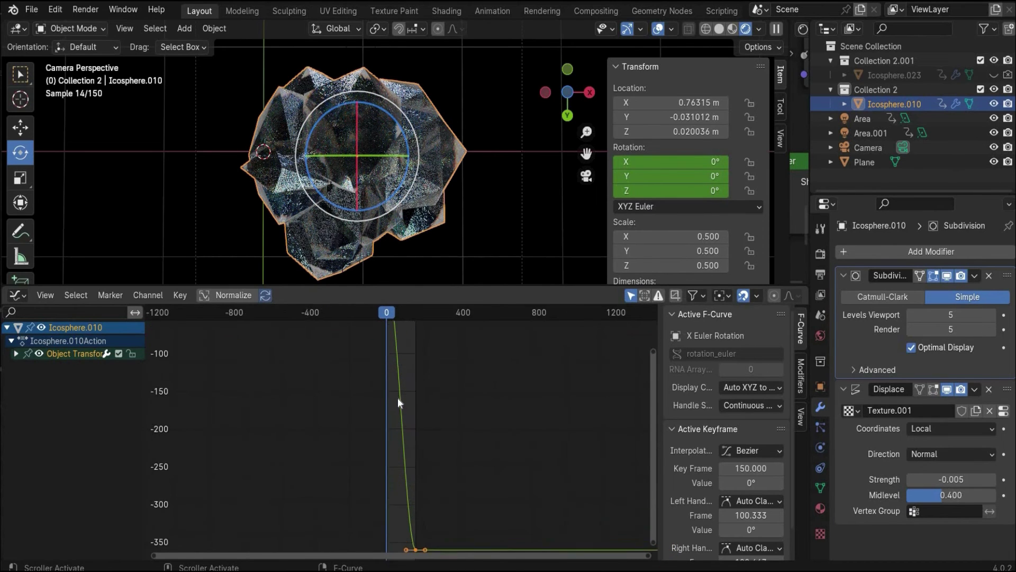
scroll(398, 398, "up", 2)
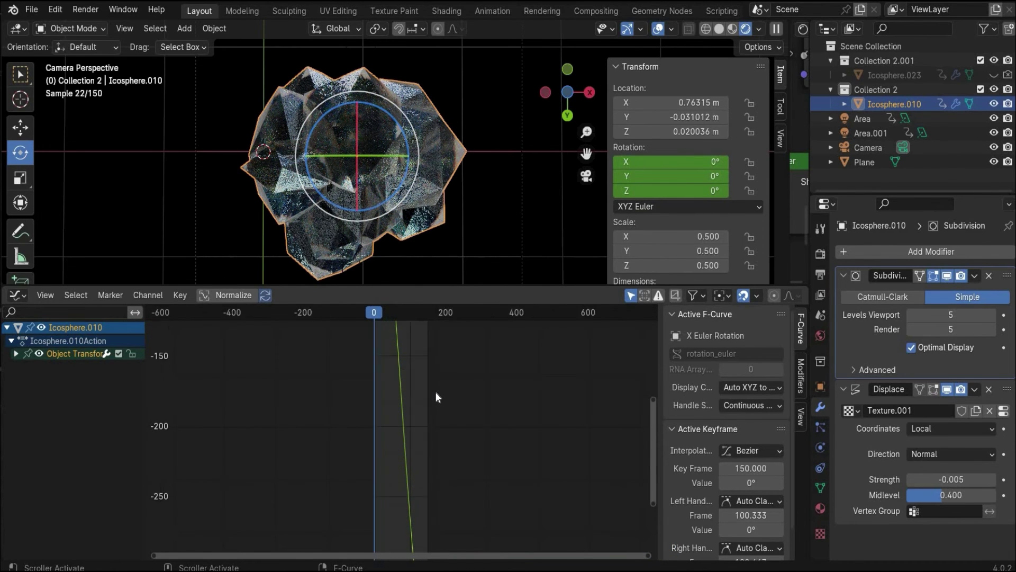
scroll(336, 383, "down", 5)
scroll(359, 328, "up", 1)
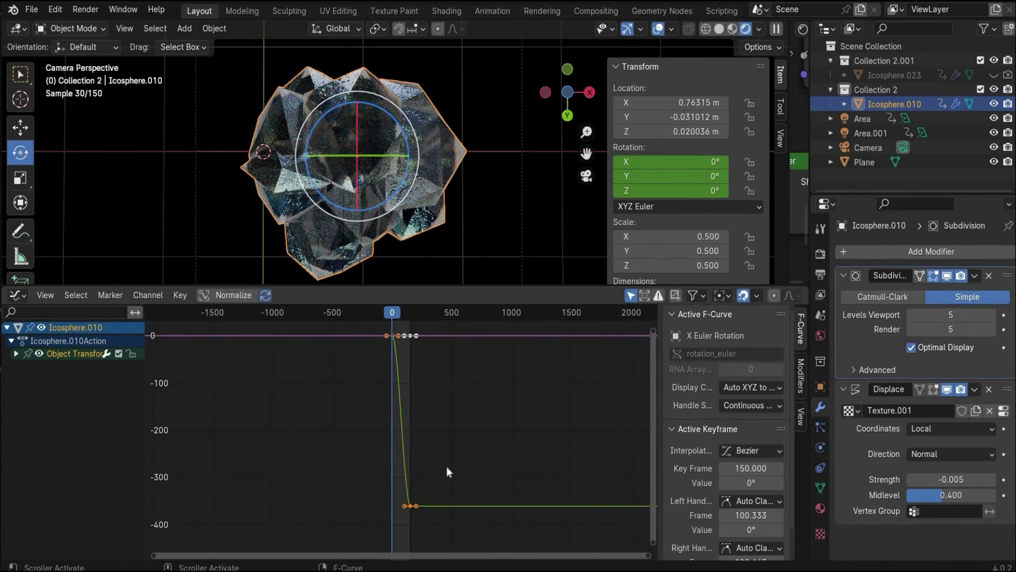
left_click_drag(447, 472, 359, 325)
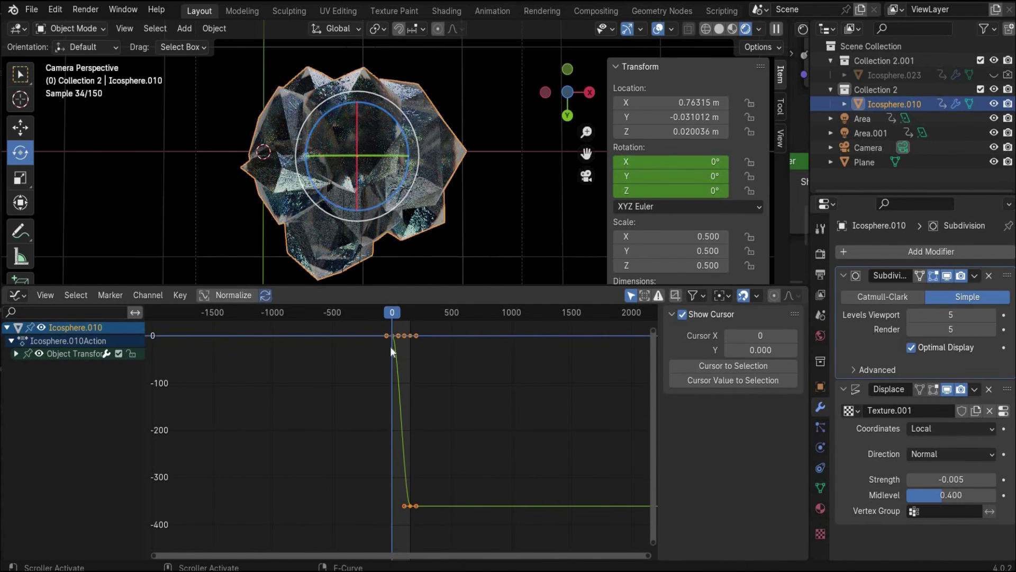
scroll(395, 351, "up", 3)
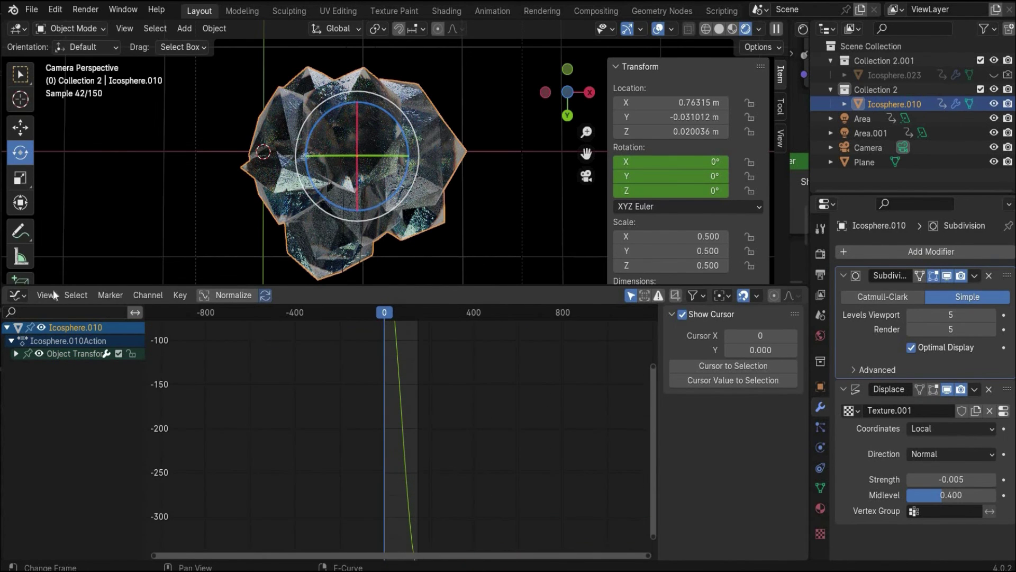
left_click(180, 294)
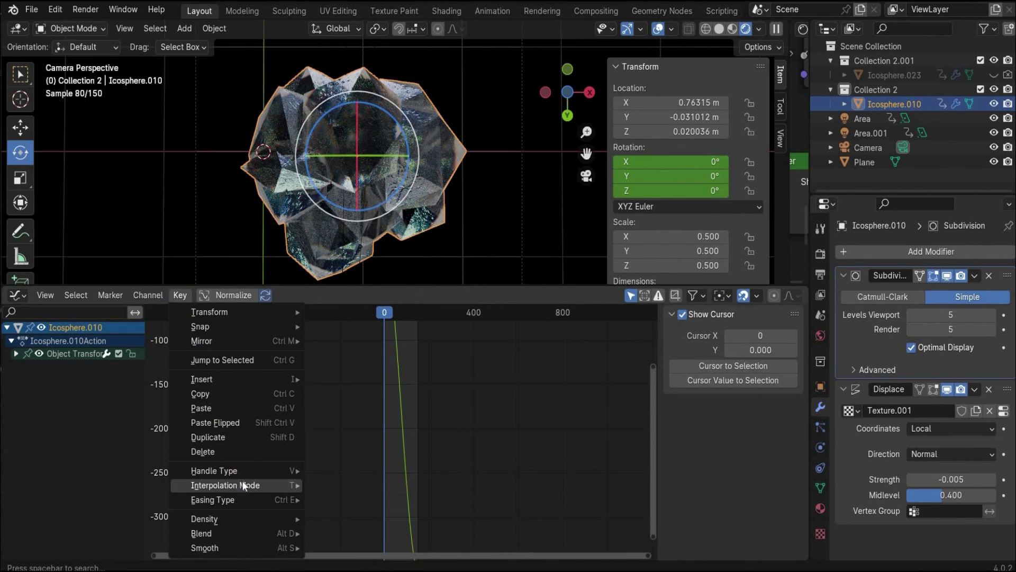
mouse_move(245, 486)
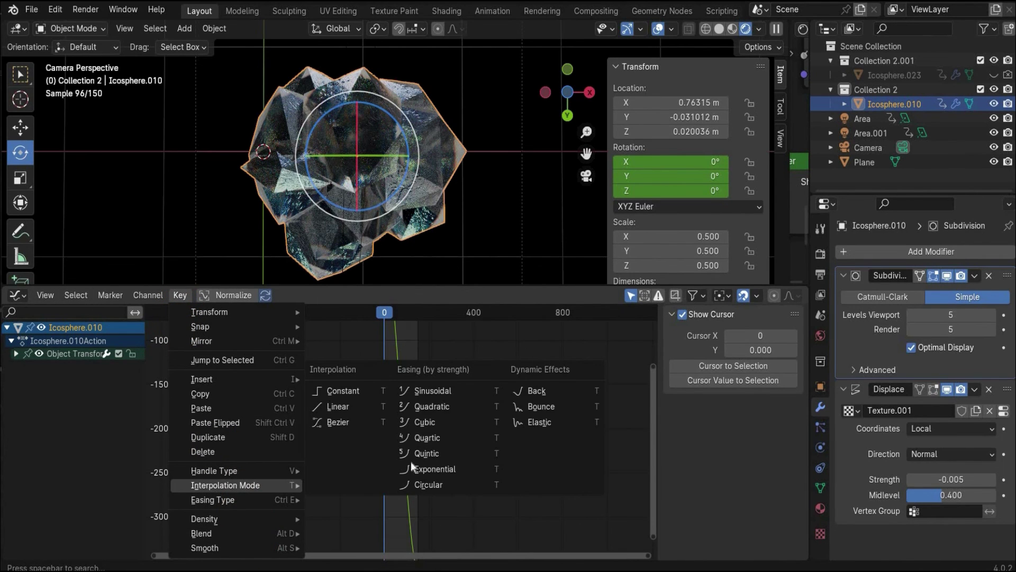
left_click(370, 408)
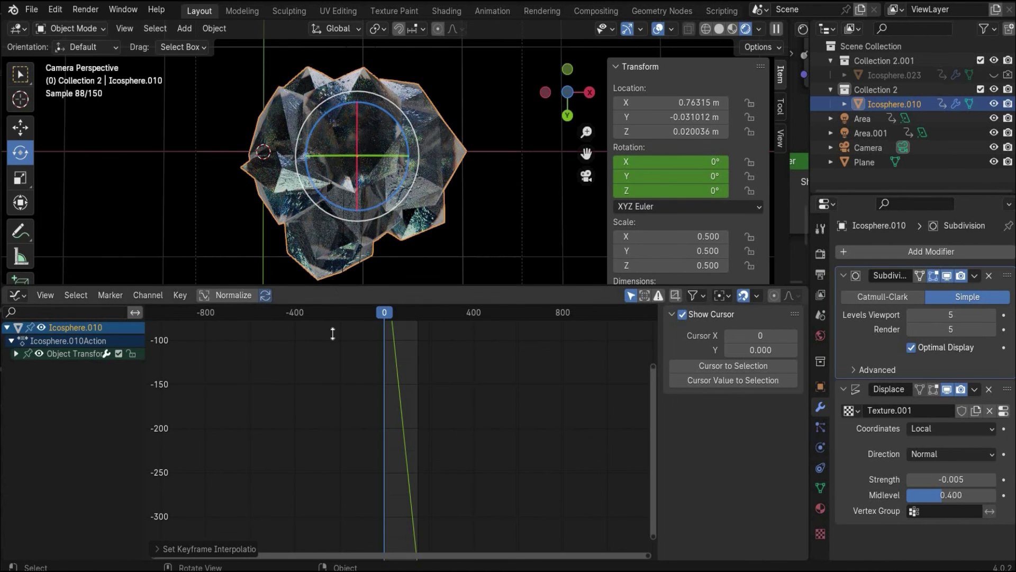
left_click_drag(332, 333, 329, 433)
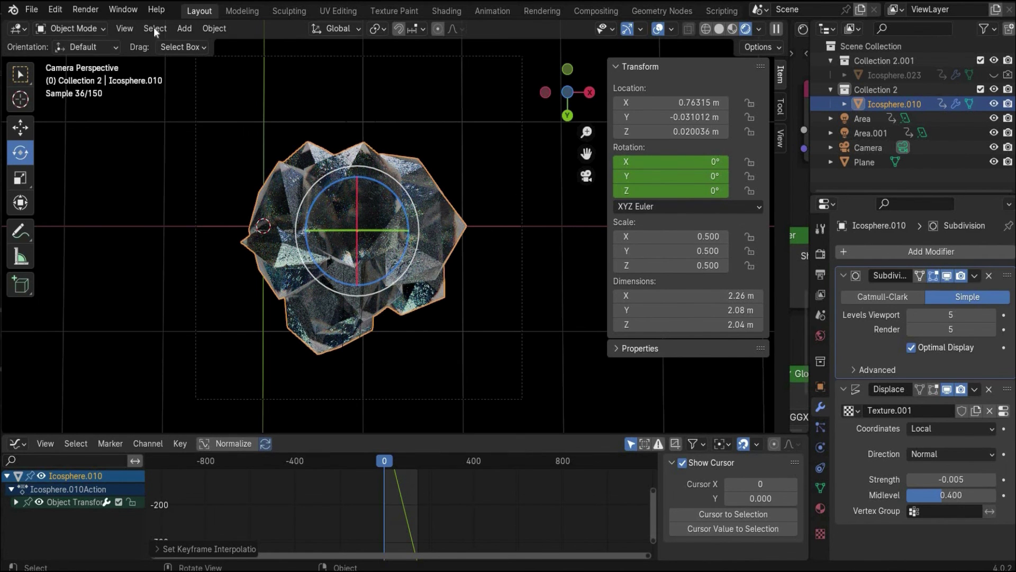
Switch to the Compositing workspace and enable Use Nodes for the scene.
left_click(596, 10)
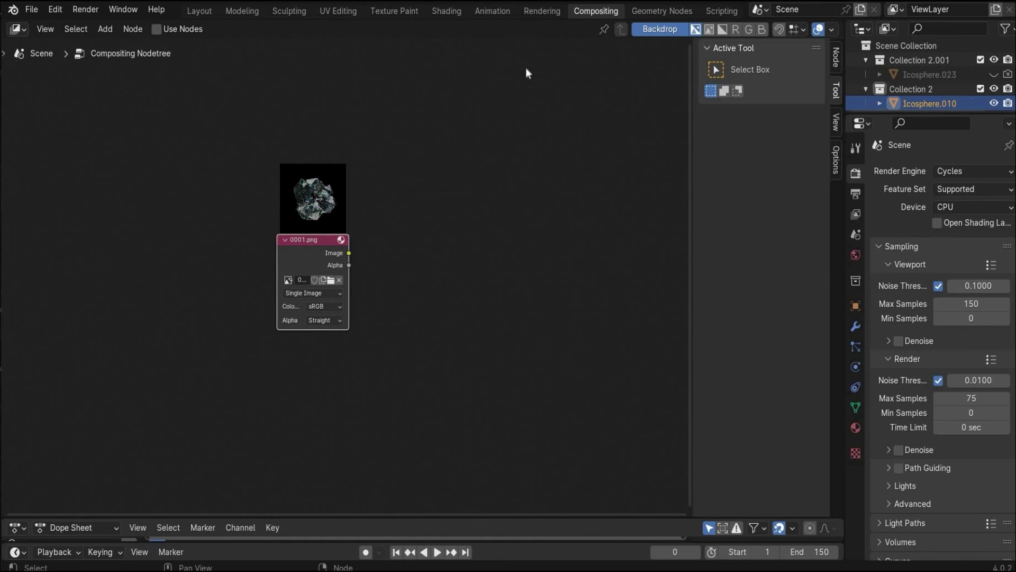
scroll(452, 95, "up", 2)
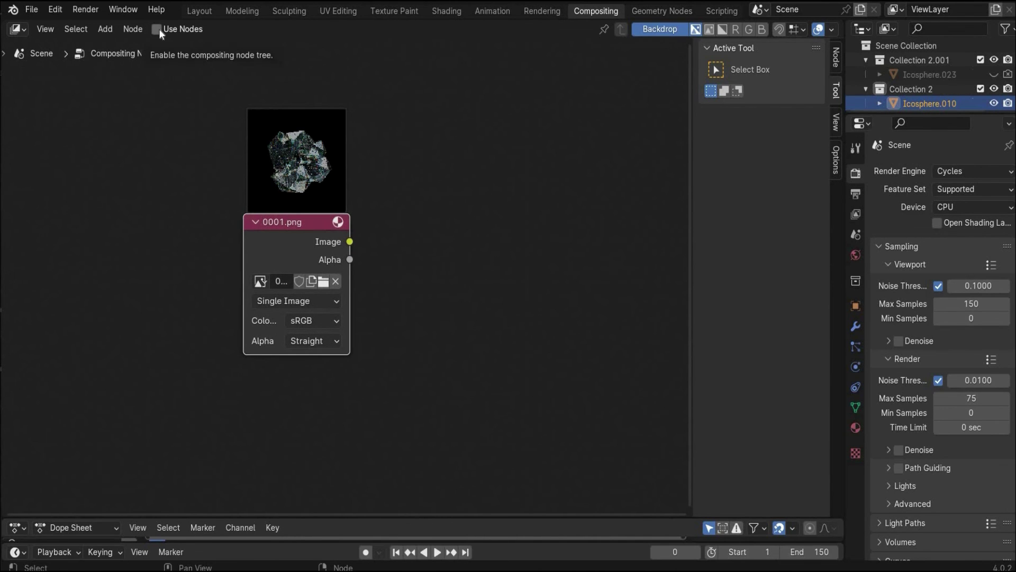
left_click(157, 29)
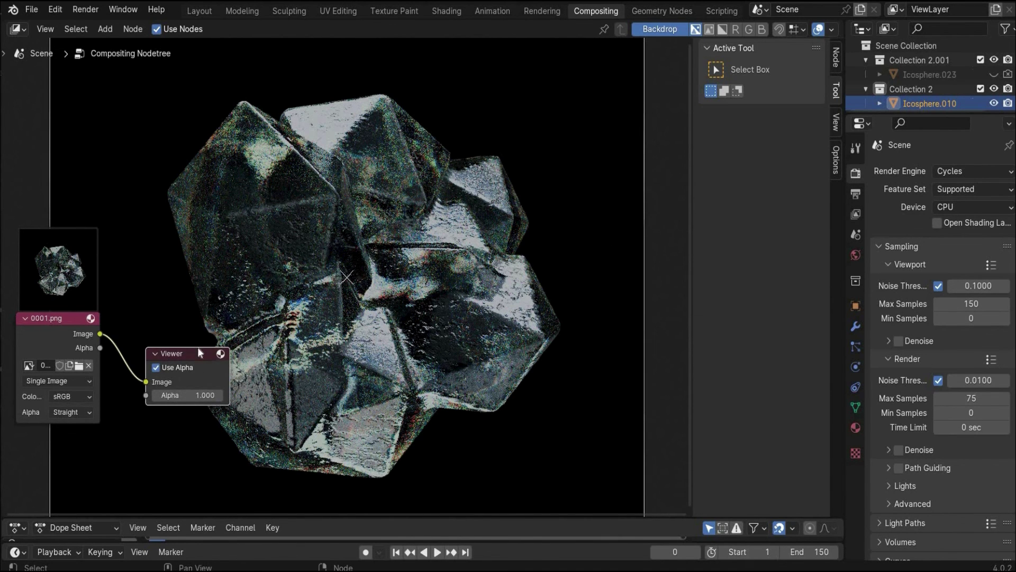
Insert a Hue/Saturation/Value node after the 0001.png image node and link its Image output to the Viewer node.
left_click_drag(218, 354, 247, 348)
left_click_drag(100, 334, 132, 386)
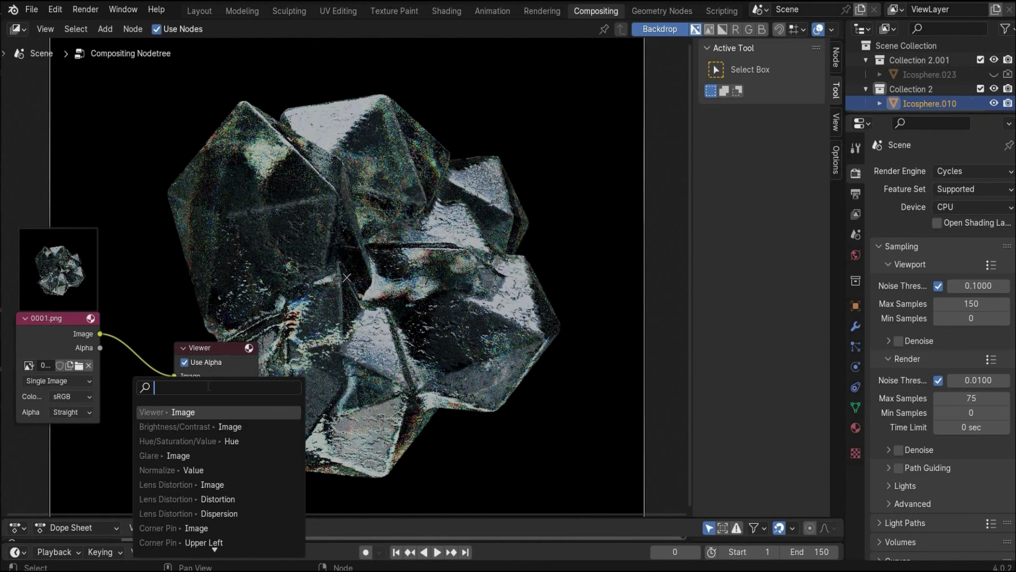
left_click(217, 436)
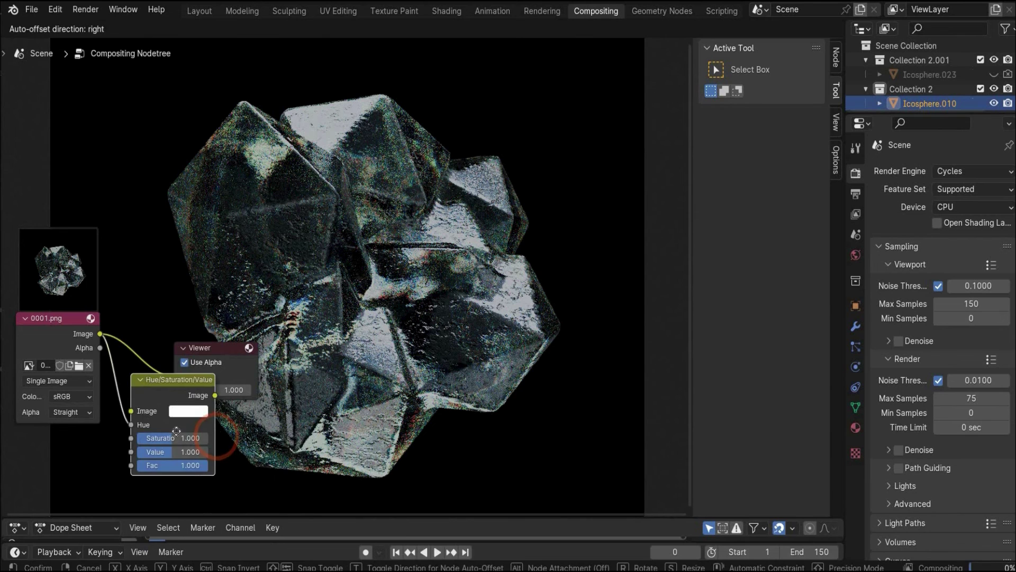
left_click(190, 354)
left_click_drag(237, 356, 305, 357)
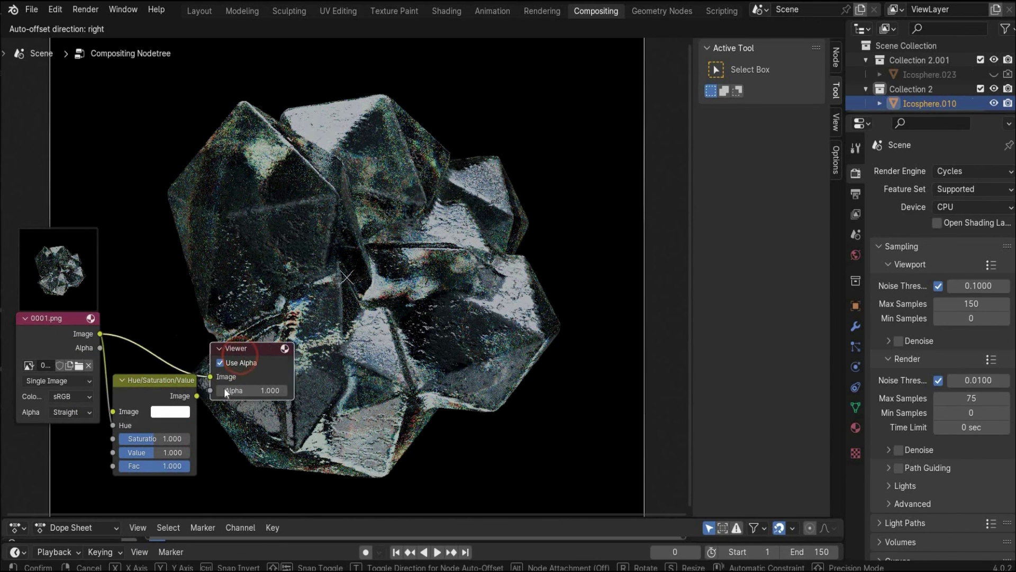
left_click_drag(197, 396, 243, 376)
left_click_drag(207, 449, 180, 437)
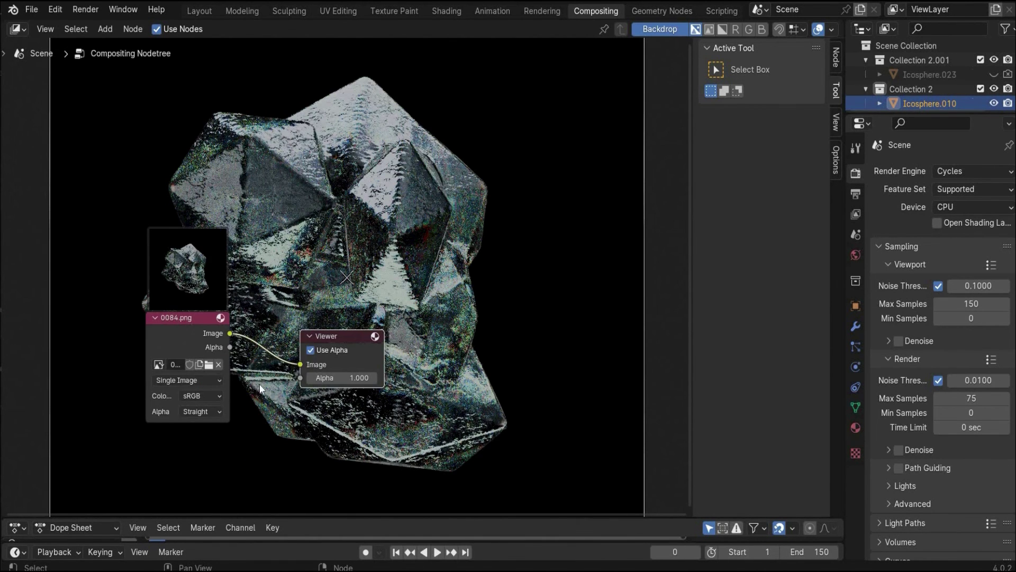
Add a Glare node fed by the 0084.png image output and move the Viewer node away to make room for it.
left_click_drag(230, 333, 267, 389)
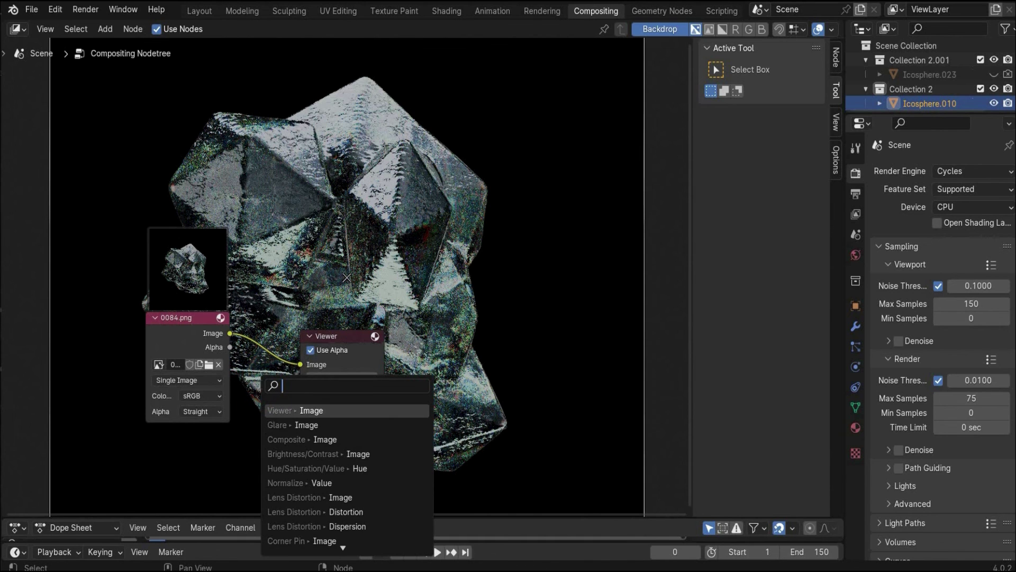
type("glare")
left_click(307, 410)
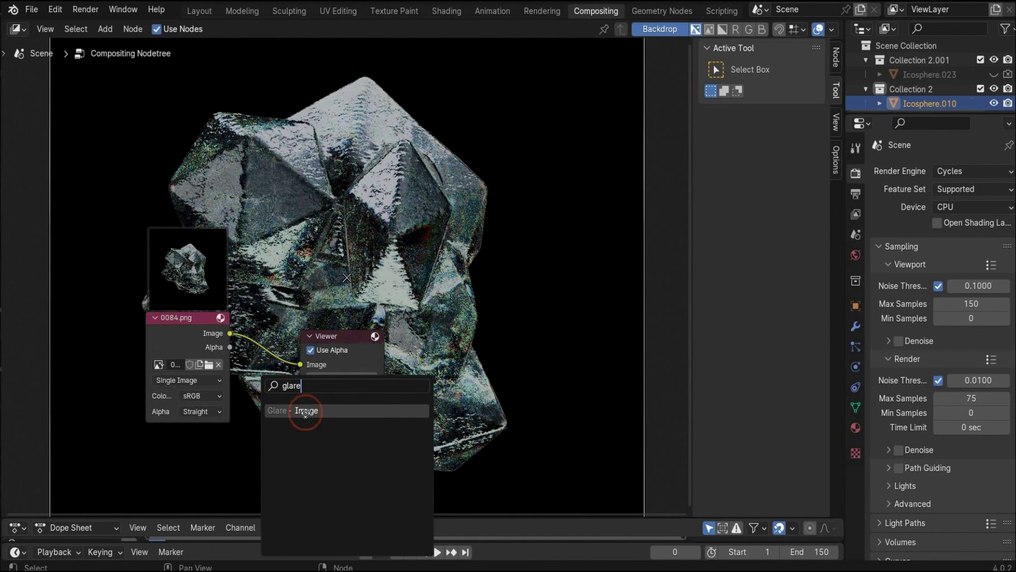
left_click(489, 477)
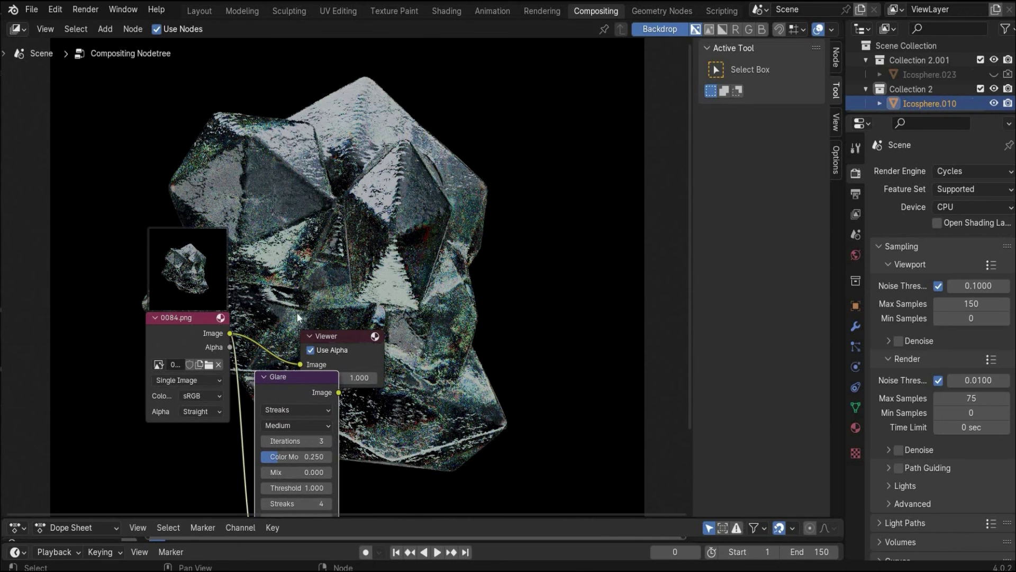
left_click_drag(344, 352, 403, 357)
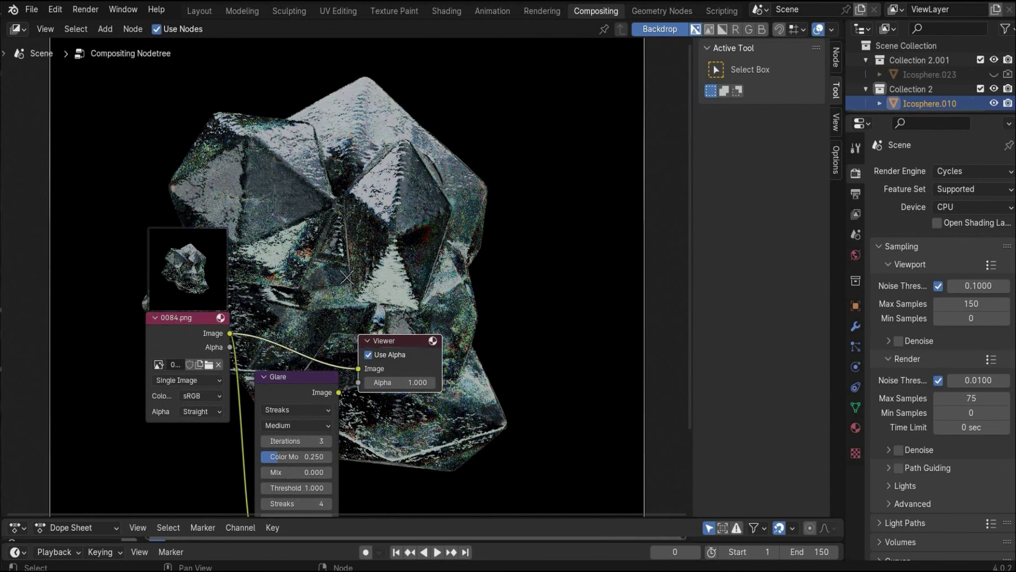